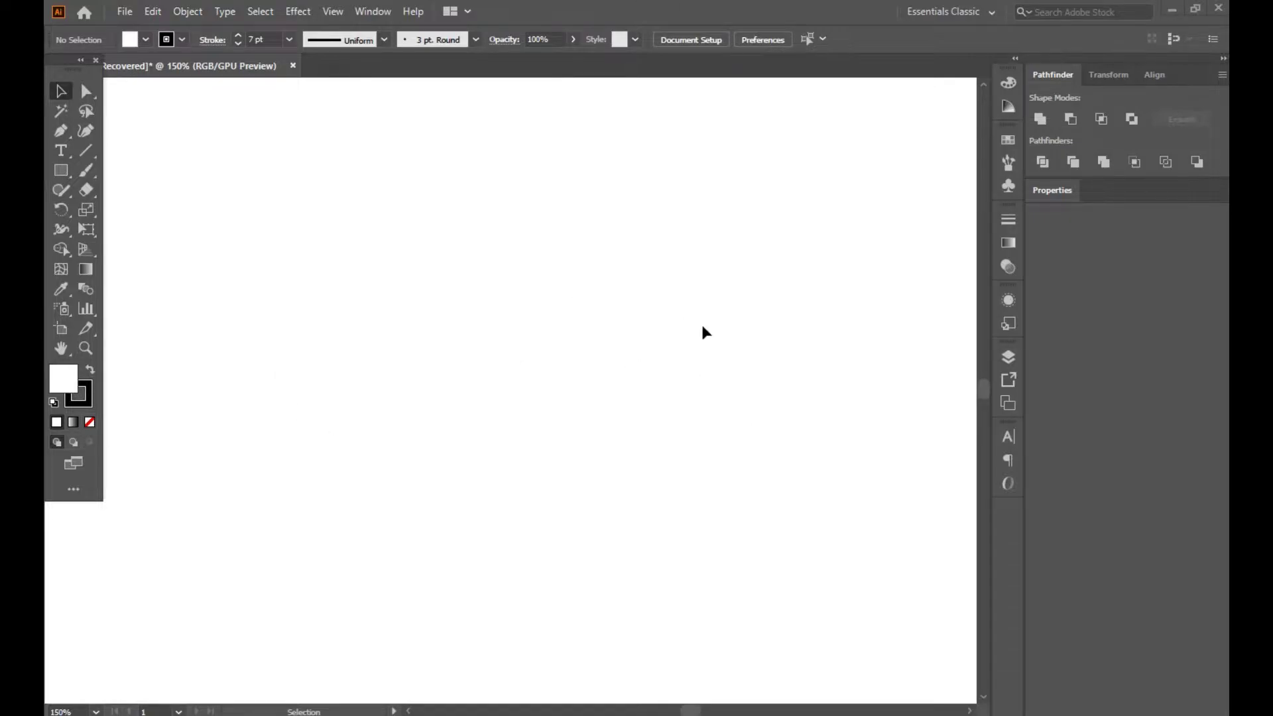
- Draw an open inverted-U path with the Pen tool, using two straight vertical legs joined by a horizontal top
{"action": "left_click", "coordinate": [54, 136]}
{"action": "left_click", "coordinate": [393, 536]}
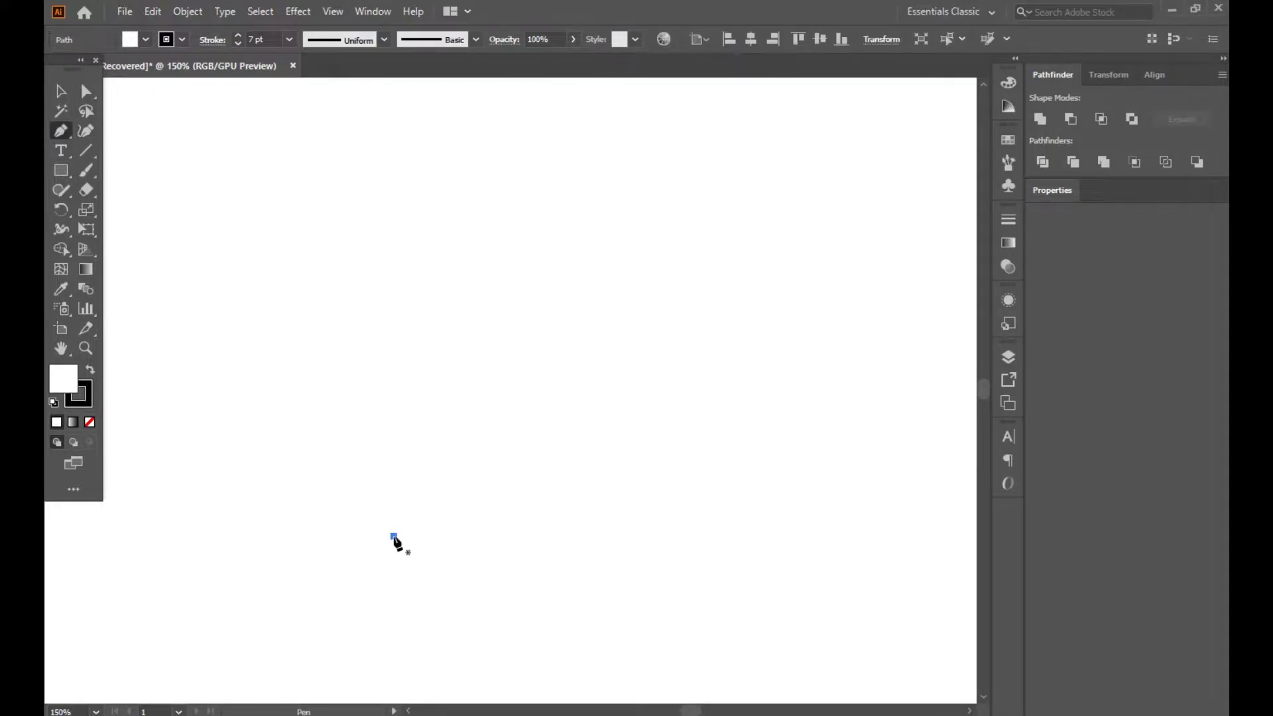
{"action": "left_click", "coordinate": [412, 233], "text": "shift"}
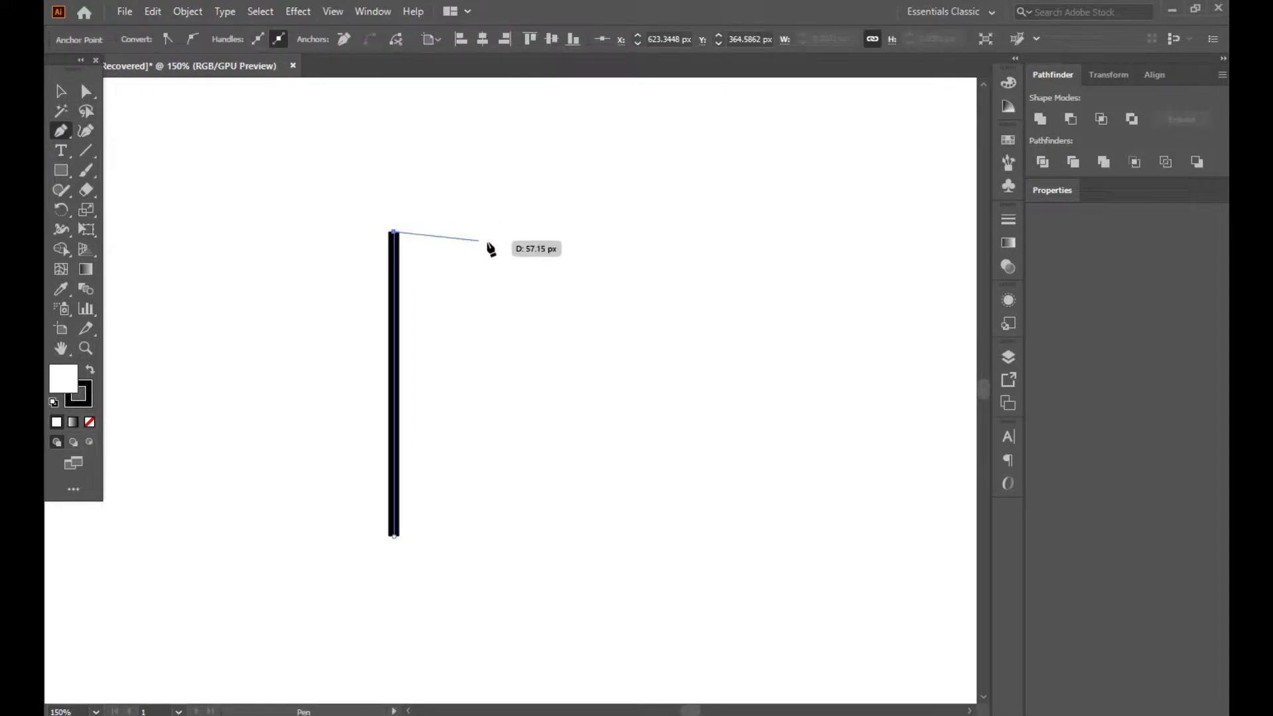
{"action": "left_click", "coordinate": [550, 232], "text": "shift"}
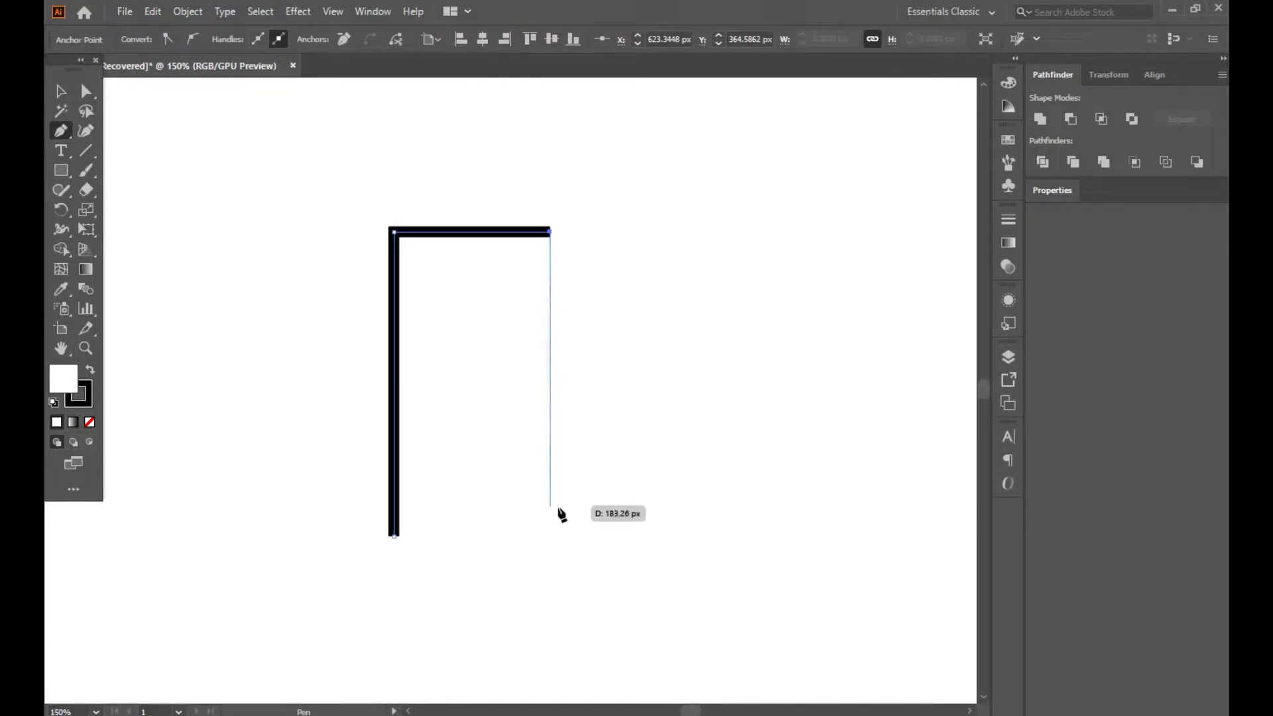
{"action": "left_click", "coordinate": [563, 541], "text": "shift"}
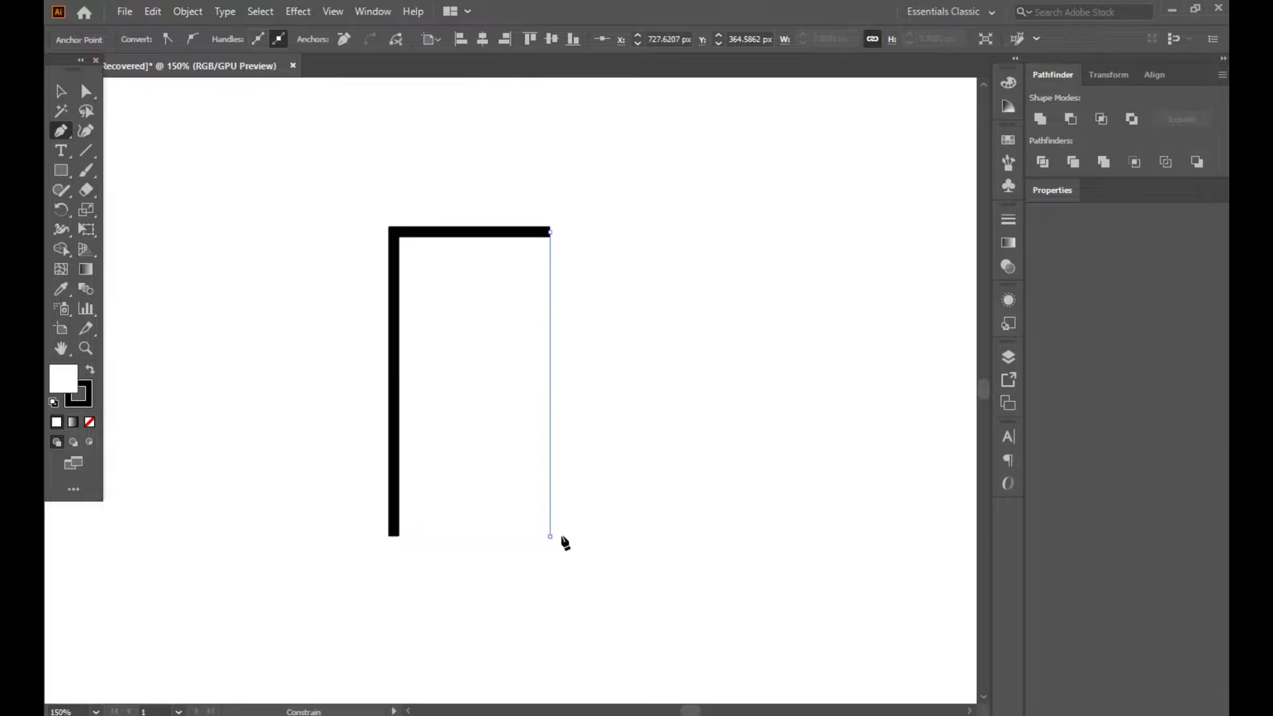
- Set the inverted-U path's stroke weight to 38 pt
{"action": "left_click", "coordinate": [60, 91]}
{"action": "left_click", "coordinate": [239, 142]}
{"action": "left_click_drag", "start_coordinate": [239, 141], "coordinate": [716, 581]}
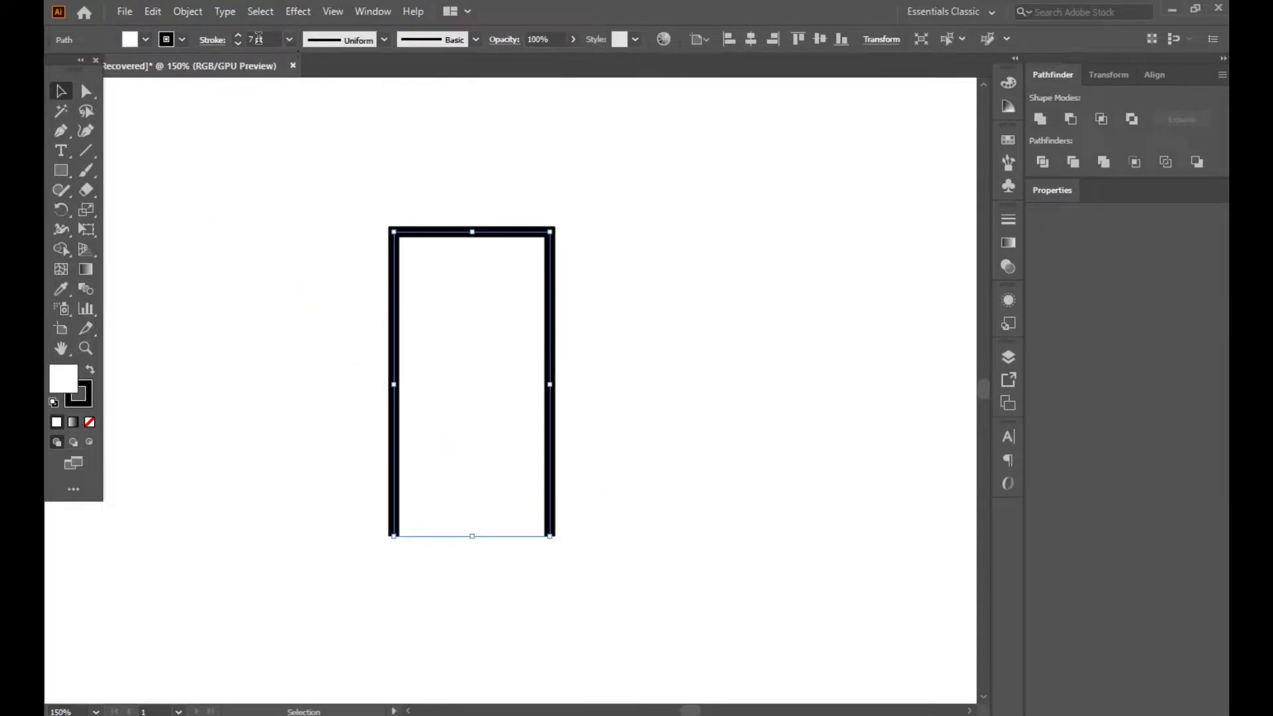
{"action": "left_click_drag", "start_coordinate": [237, 38], "coordinate": [237, 38]}
{"action": "left_click", "coordinate": [289, 161]}
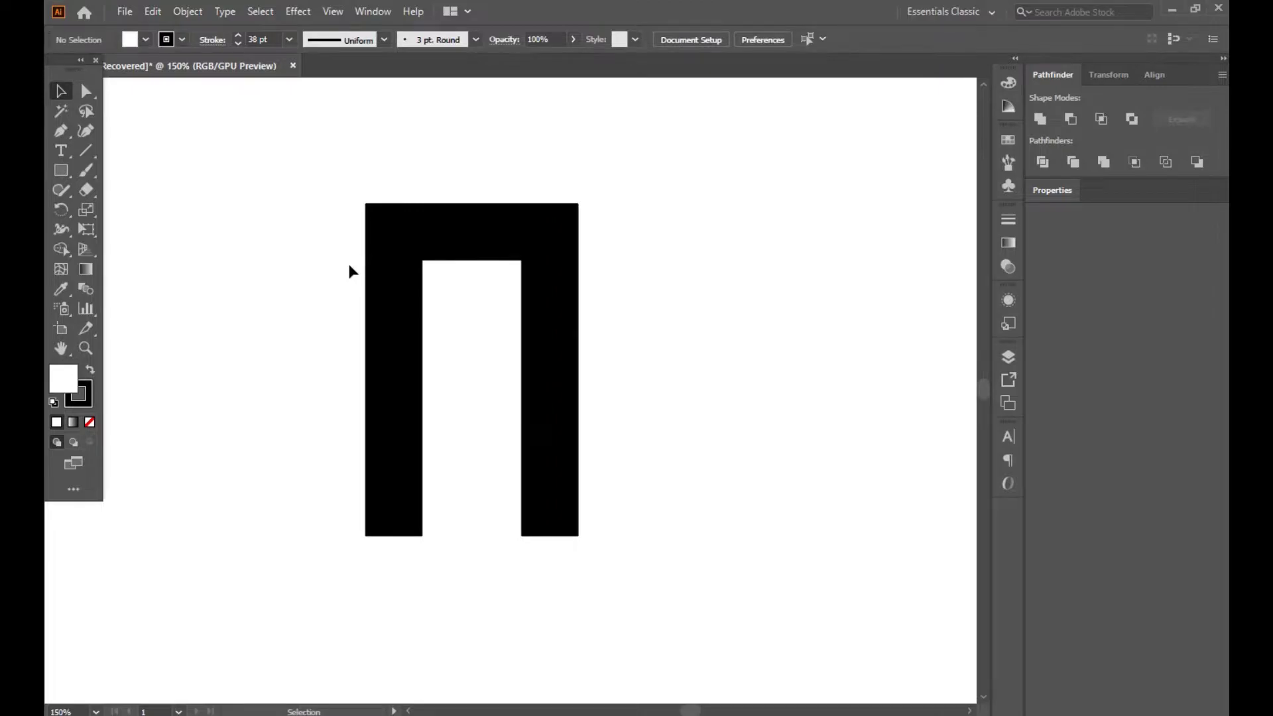
- Enlarge the inverted-U path to about 206 by 402 px and set its stroke weight to 79 pt
{"action": "scroll", "coordinate": [349, 271], "scroll_direction": "down", "scroll_amount": 4}
{"action": "scroll", "coordinate": [340, 258], "scroll_direction": "up", "scroll_amount": 2}
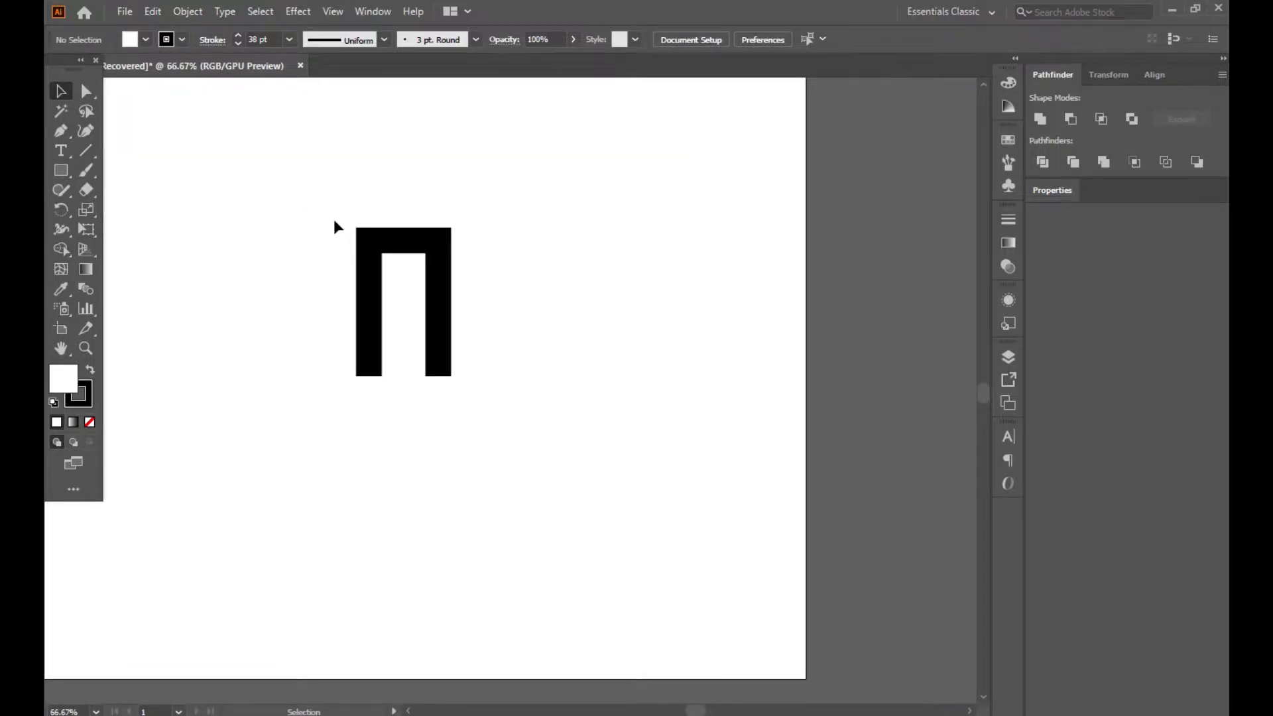
{"action": "left_click_drag", "start_coordinate": [303, 210], "coordinate": [762, 577]}
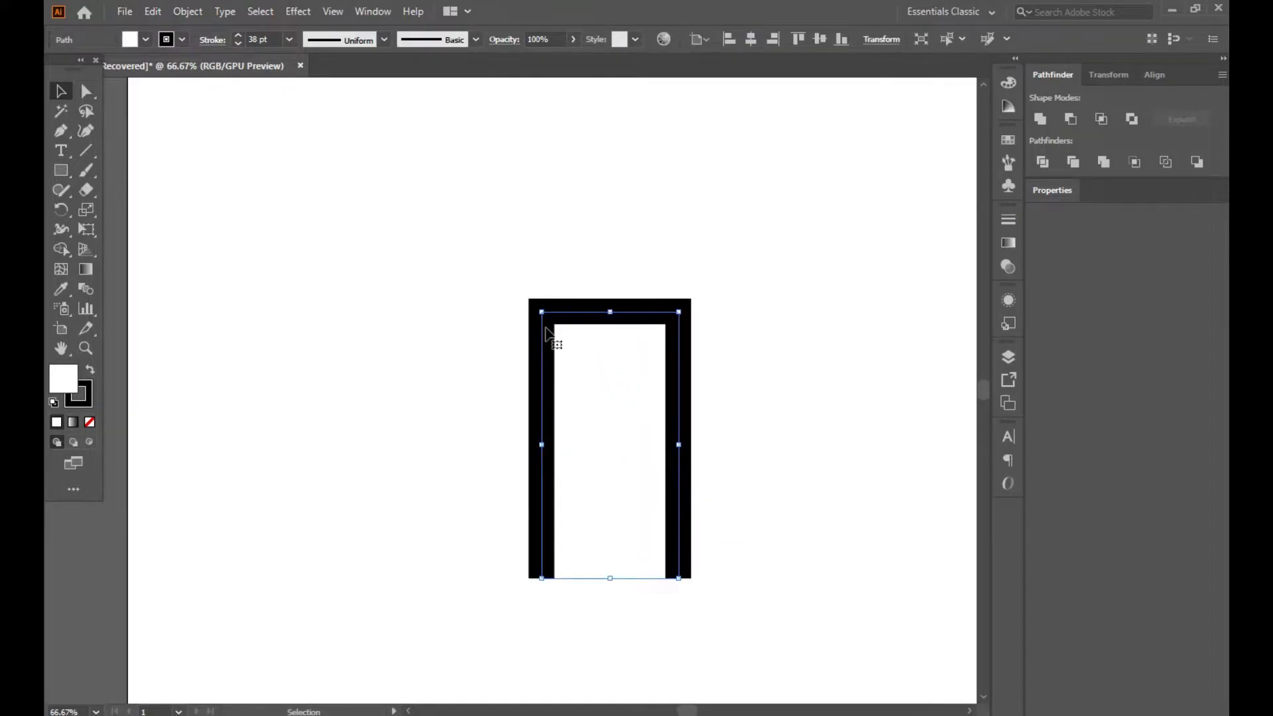
{"action": "left_click_drag", "start_coordinate": [241, 37], "coordinate": [239, 37]}
{"action": "left_click", "coordinate": [248, 42]}
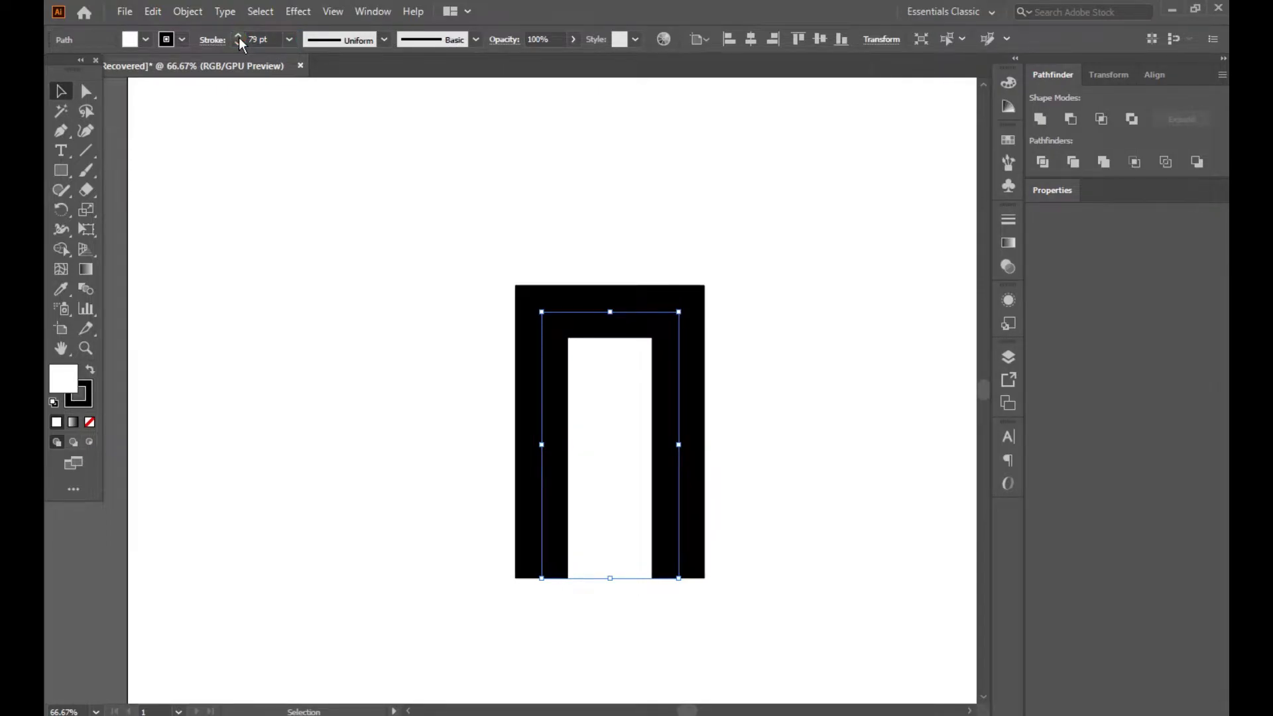
{"action": "left_click", "coordinate": [284, 171]}
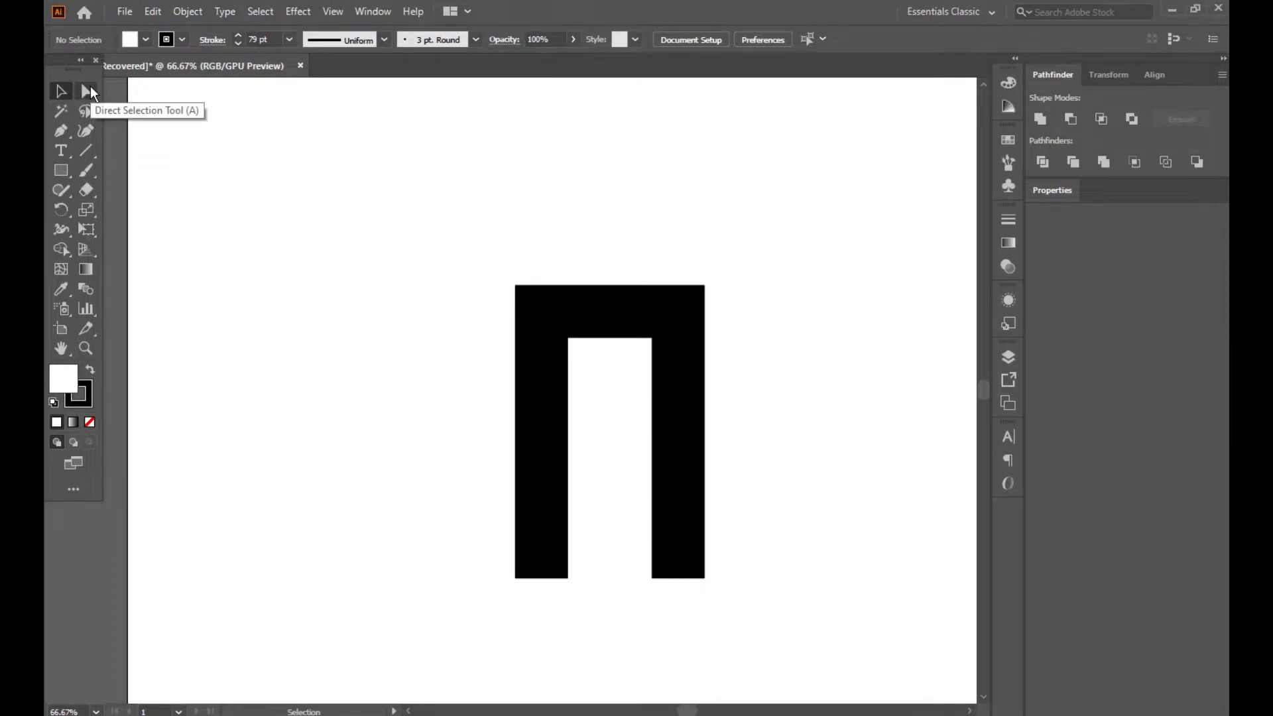
- Round both upper corners of the path into a semicircular arch with a radius of about 103 px
{"action": "left_click", "coordinate": [87, 91]}
{"action": "left_click", "coordinate": [421, 257]}
{"action": "left_click_drag", "start_coordinate": [422, 257], "coordinate": [778, 379]}
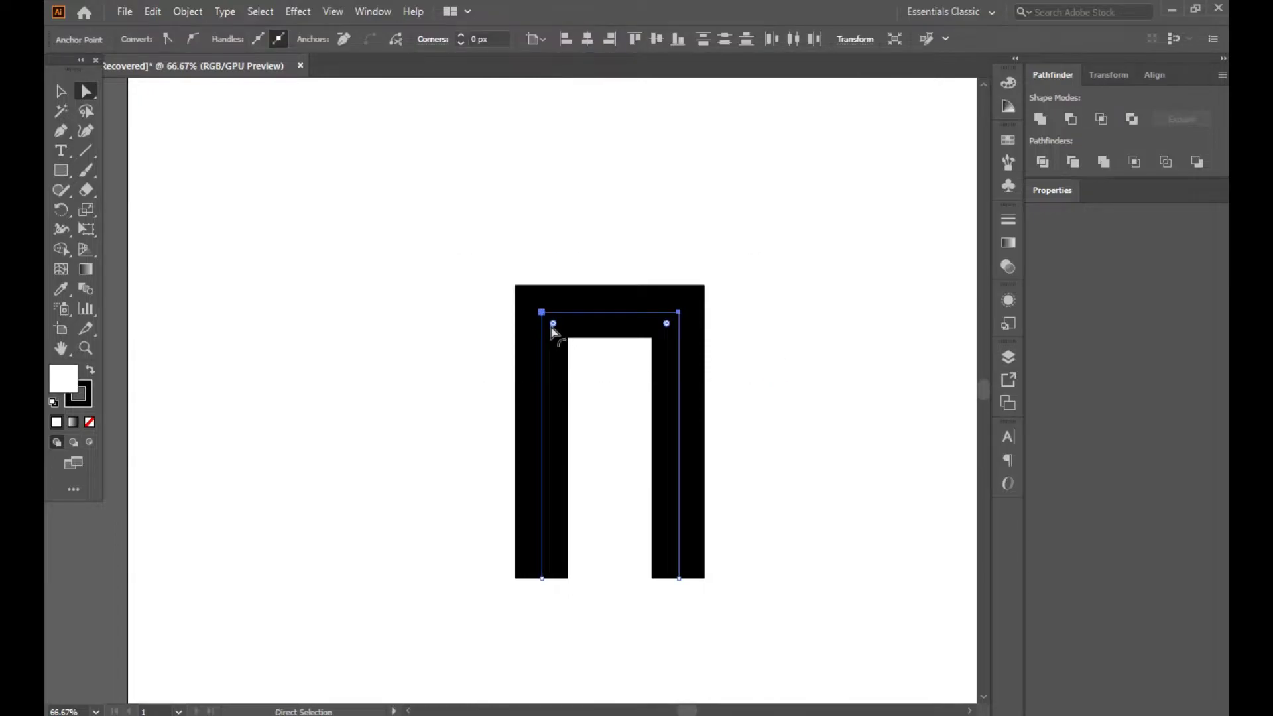
{"action": "left_click_drag", "start_coordinate": [553, 324], "coordinate": [659, 479]}
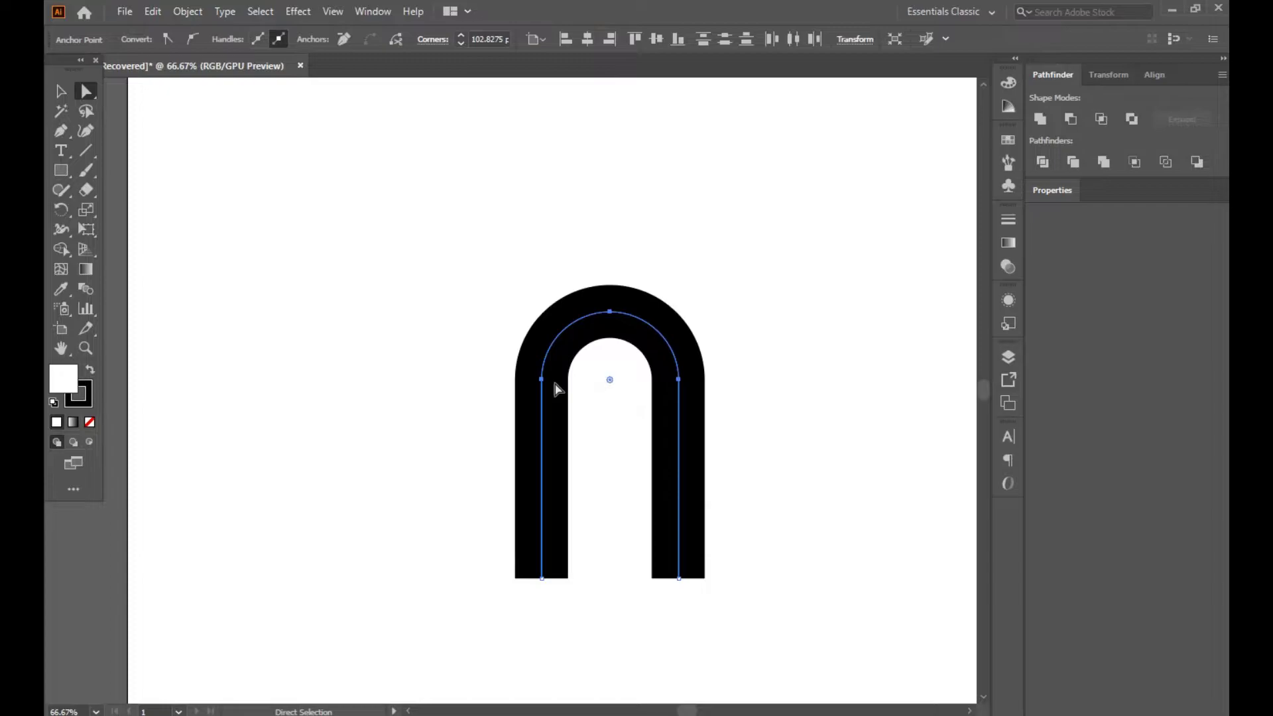
{"action": "left_click", "coordinate": [60, 91]}
{"action": "left_click", "coordinate": [488, 362]}
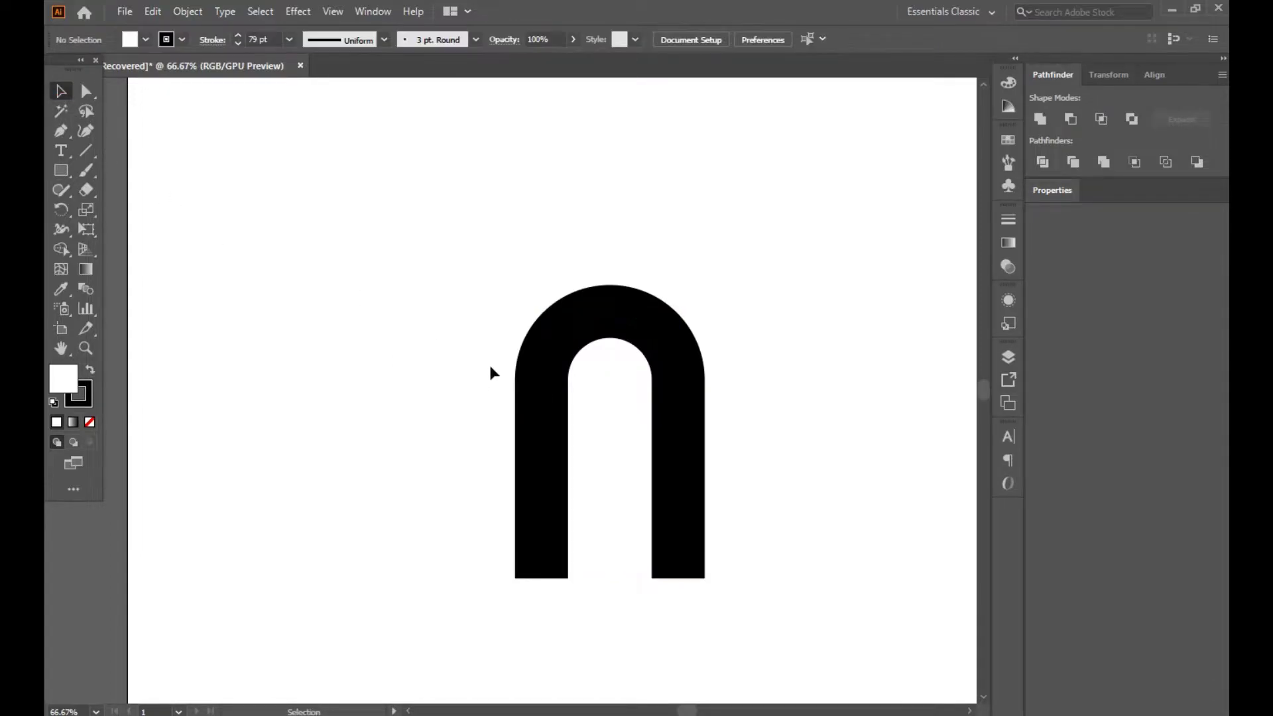
- Move the arch up and to the left on the artboard and remove its fill
{"action": "left_click_drag", "start_coordinate": [536, 412], "coordinate": [310, 311]}
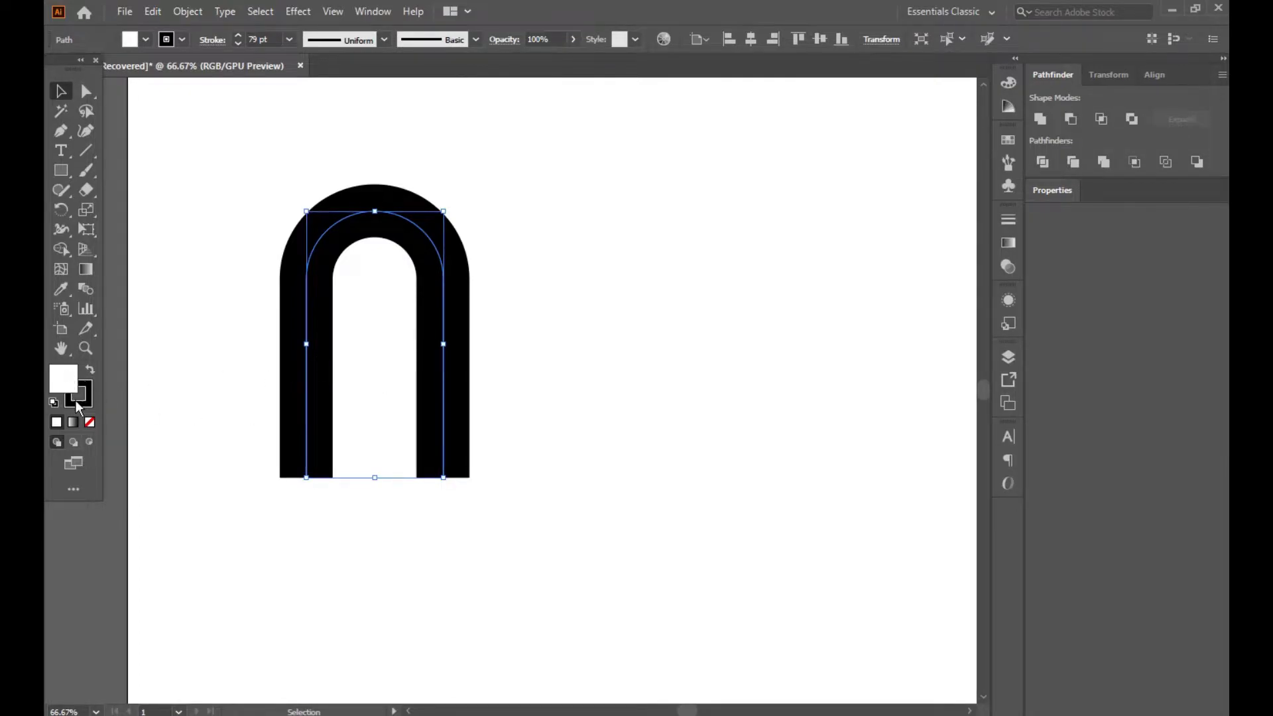
{"action": "left_click", "coordinate": [89, 421]}
{"action": "left_click", "coordinate": [339, 343]}
- Duplicate the arch to the right and move the original farther left, leaving a wide gap between them
{"action": "left_click_drag", "start_coordinate": [223, 242], "coordinate": [450, 509]}
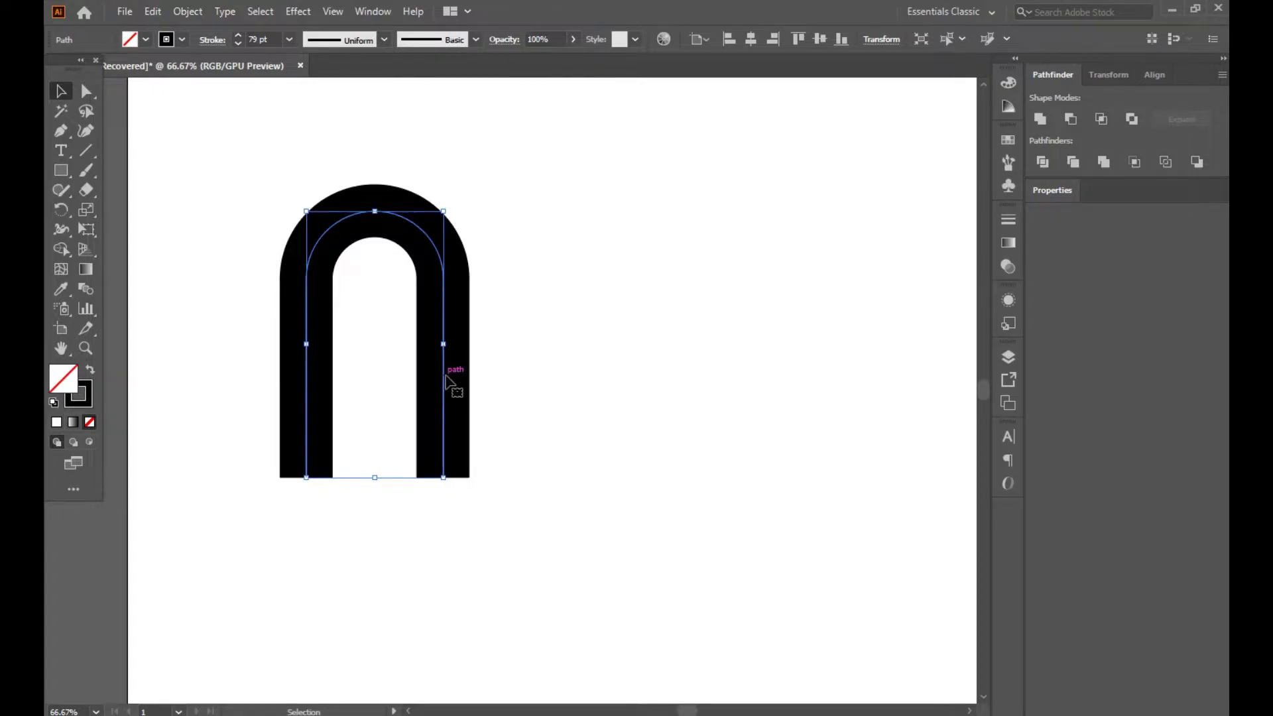
{"action": "left_click_drag", "start_coordinate": [446, 381], "coordinate": [702, 377]}
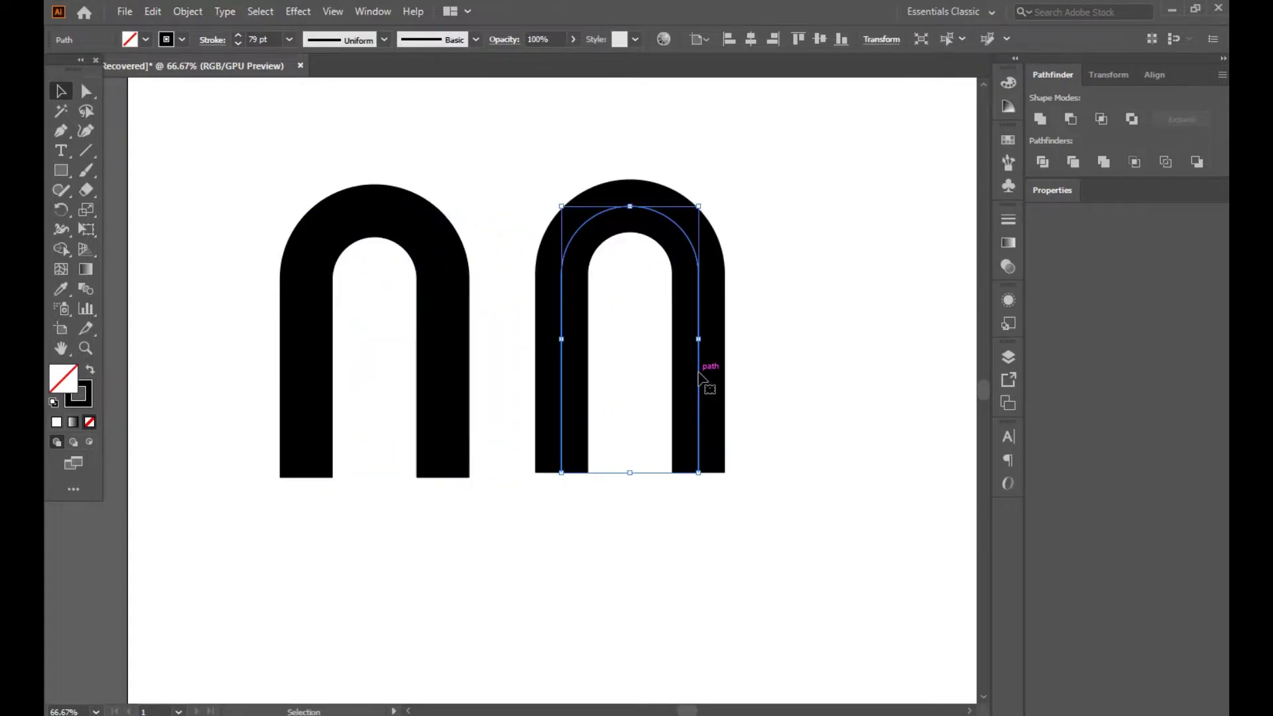
{"action": "left_click_drag", "start_coordinate": [340, 383], "coordinate": [341, 383]}
{"action": "left_click_drag", "start_coordinate": [455, 369], "coordinate": [360, 372]}
- Expand the fill and stroke of the right-hand arch into an outlined shape
{"action": "left_click", "coordinate": [588, 491]}
{"action": "left_click_drag", "start_coordinate": [495, 299], "coordinate": [677, 494]}
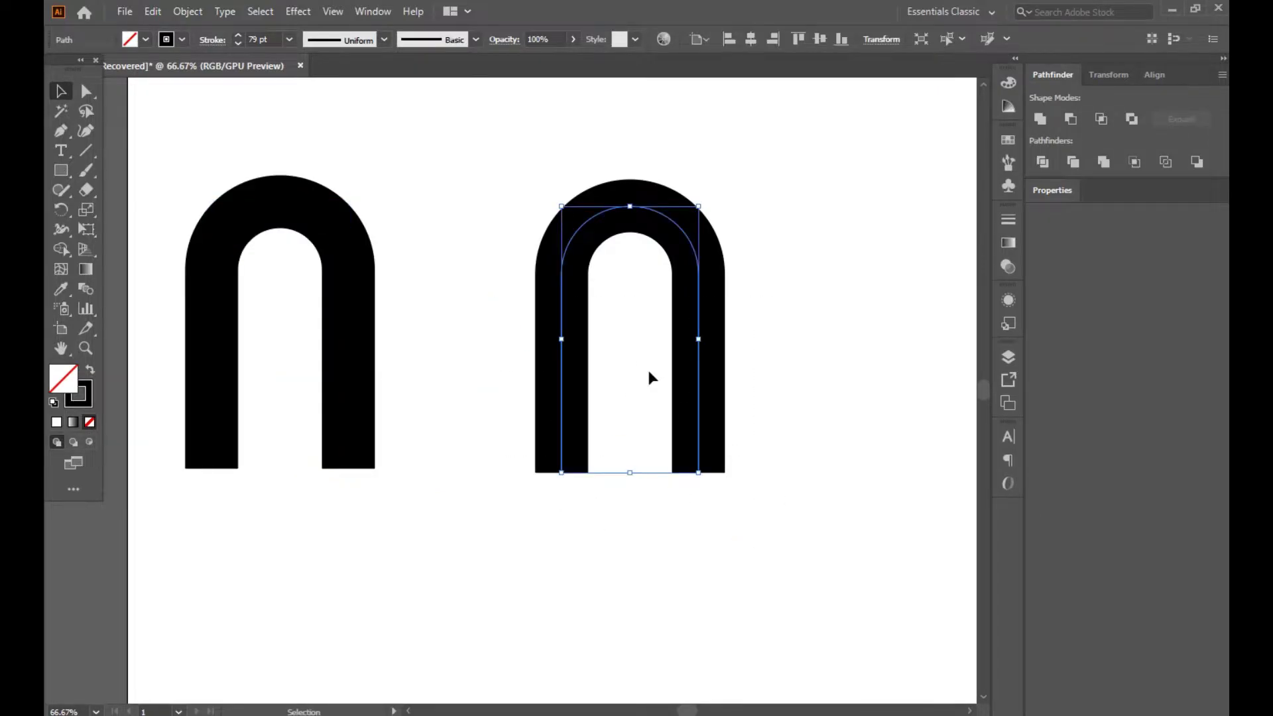
{"action": "left_click", "coordinate": [187, 11]}
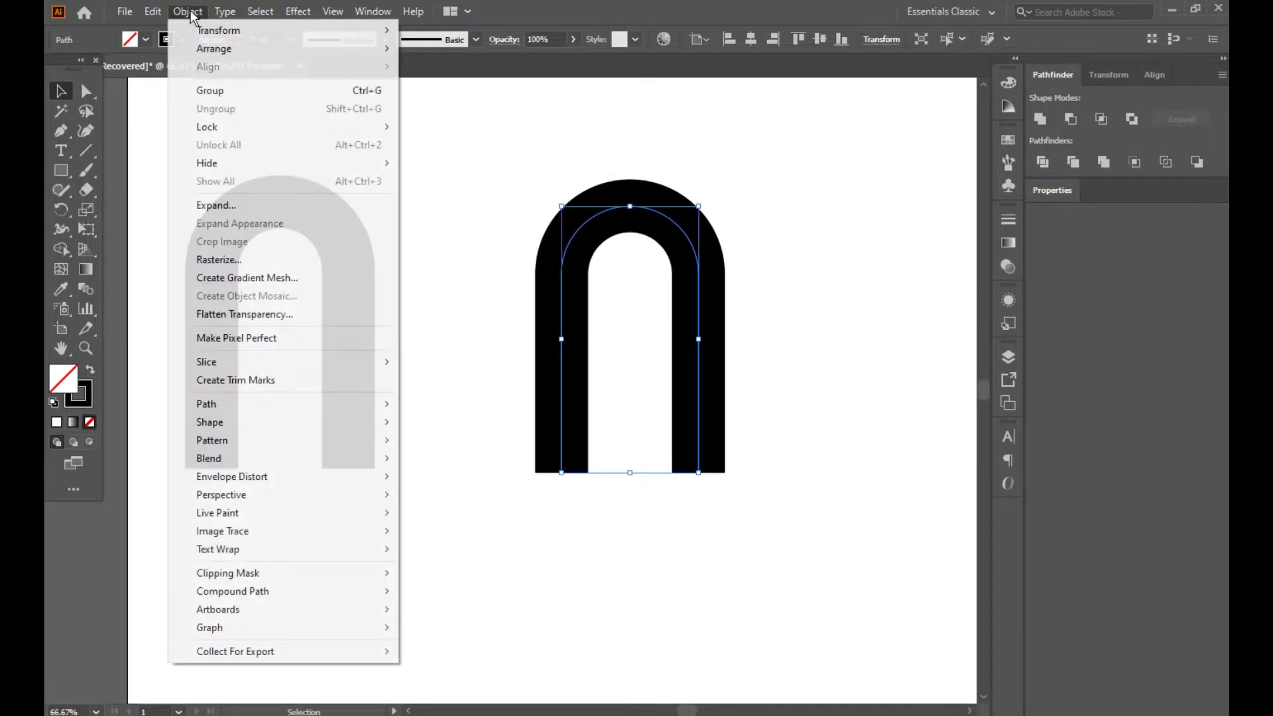
{"action": "left_click", "coordinate": [225, 205]}
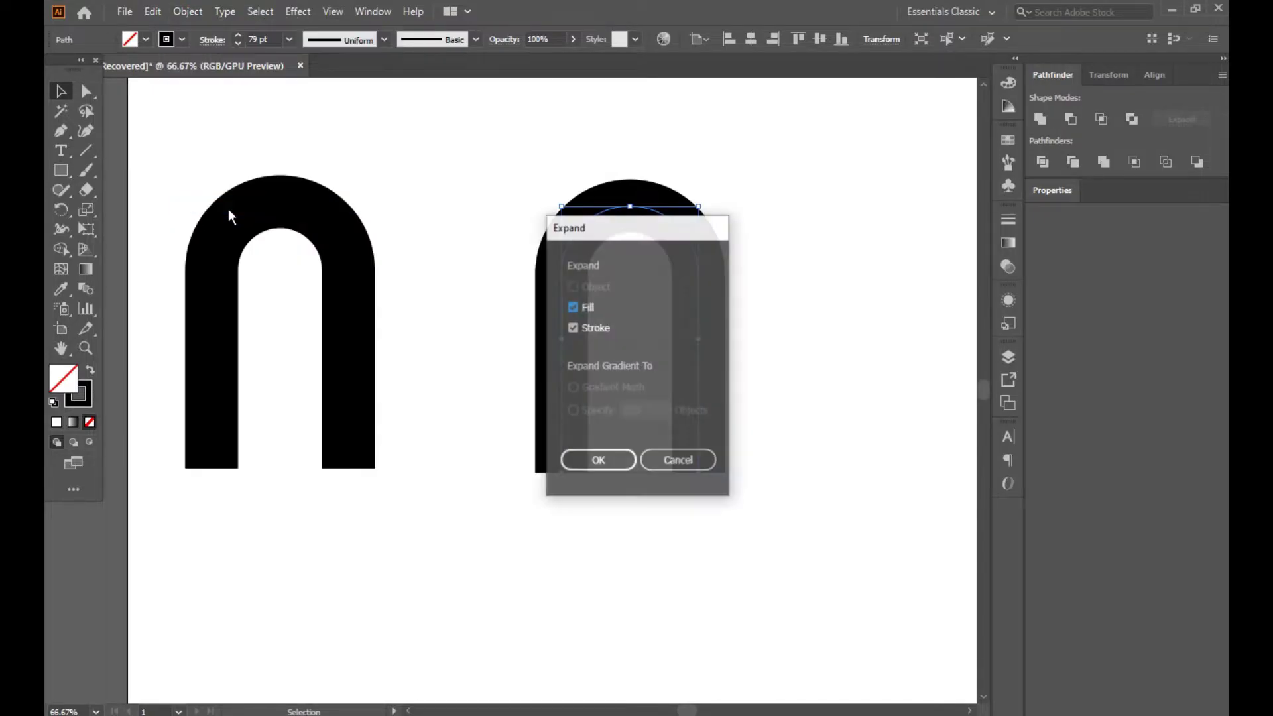
{"action": "left_click", "coordinate": [583, 458]}
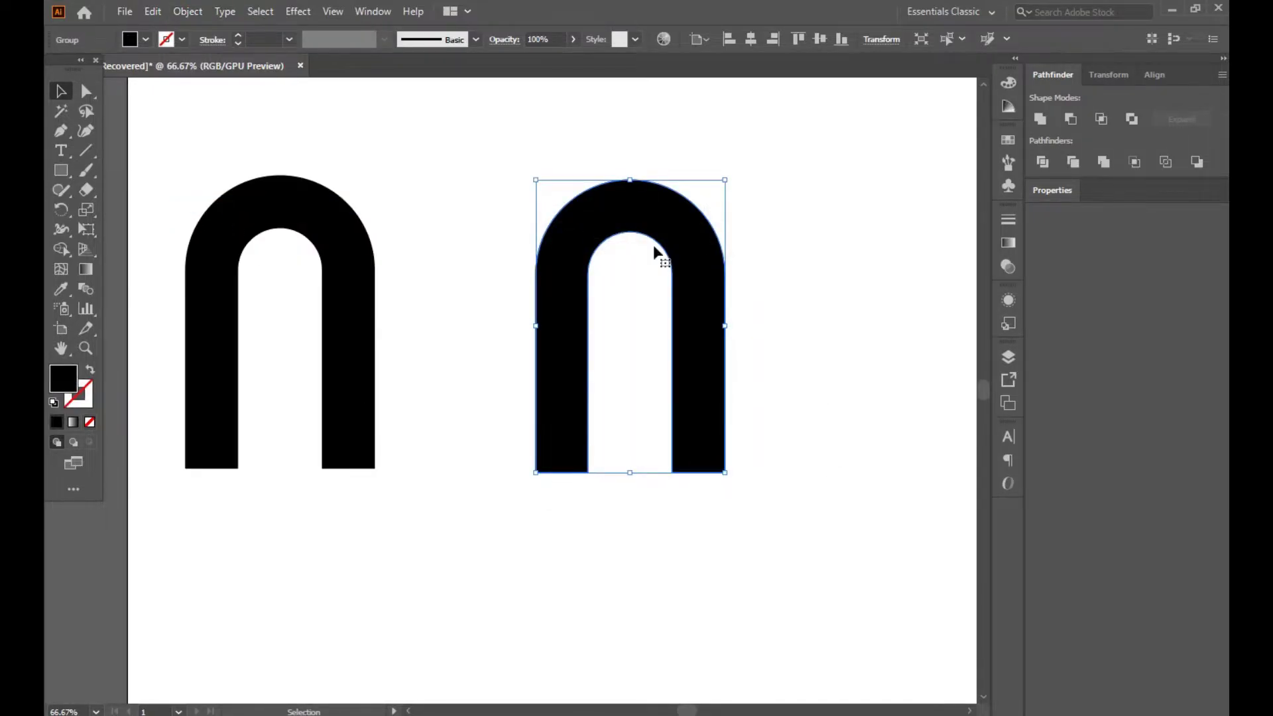
- Fully round the inner lower corners of both legs on the expanded arch
{"action": "left_click", "coordinate": [86, 93]}
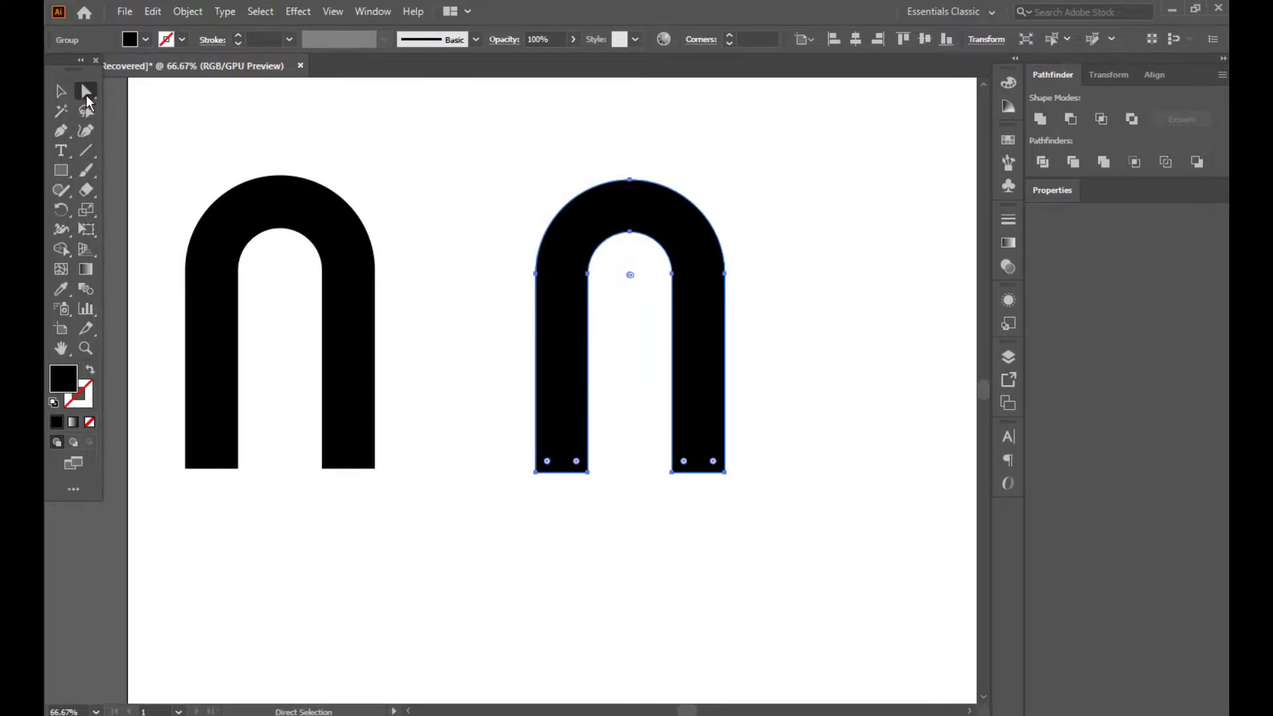
{"action": "left_click", "coordinate": [576, 467]}
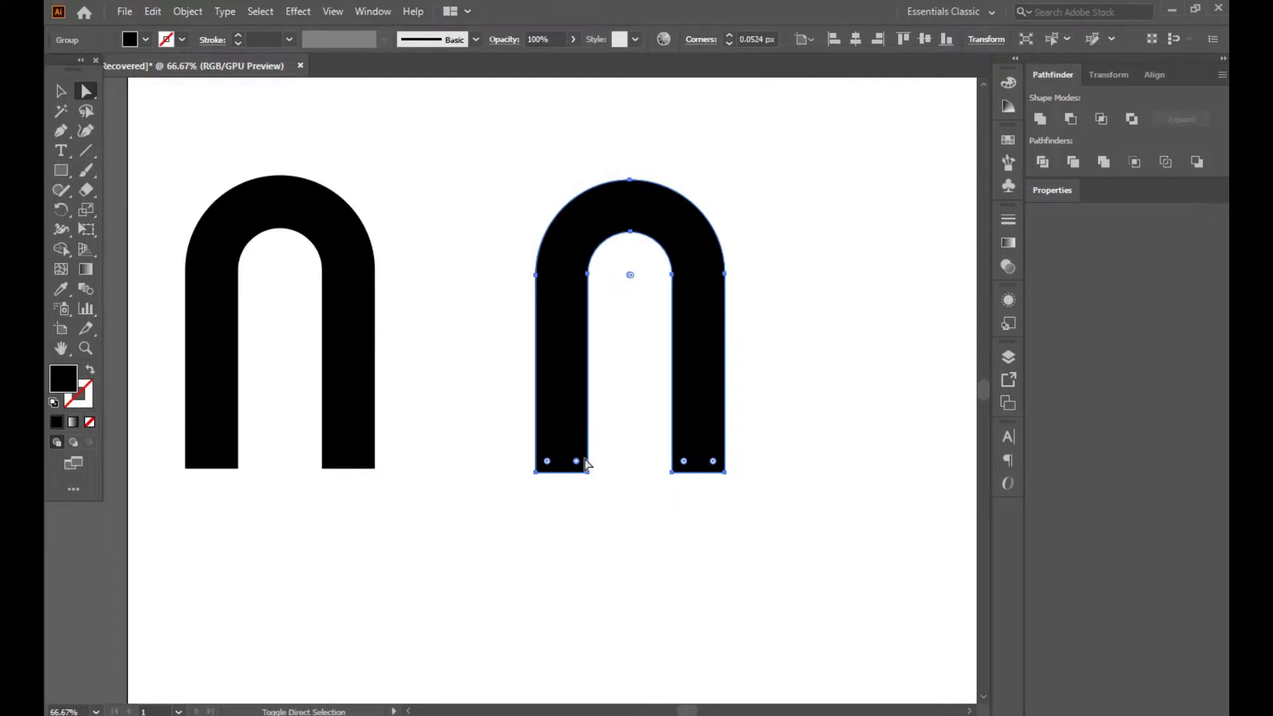
{"action": "left_click_drag", "start_coordinate": [686, 466], "coordinate": [827, 346]}
{"action": "left_click", "coordinate": [827, 346]}
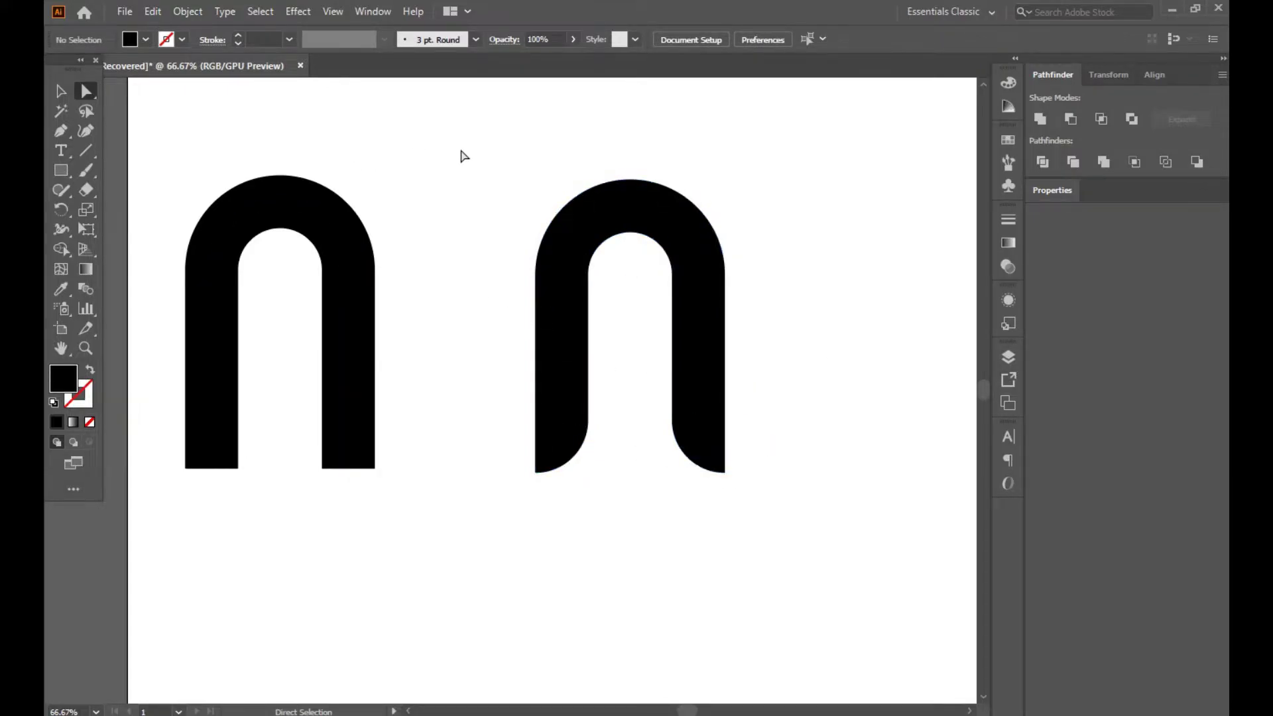
- Stack the two arches exactly in outline view and raise both lower endpoints of the stroked path to about Y 513 px
{"action": "left_click_drag", "start_coordinate": [464, 156], "coordinate": [270, 335]}
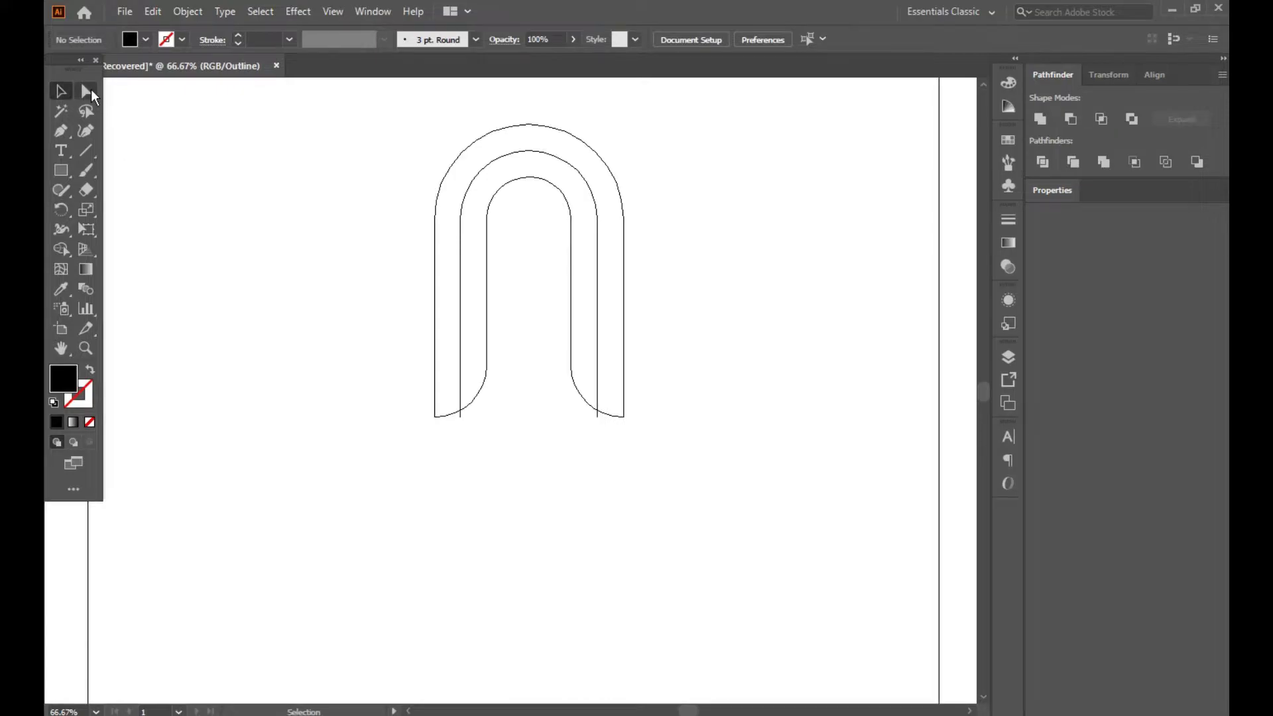
{"action": "left_click", "coordinate": [456, 418]}
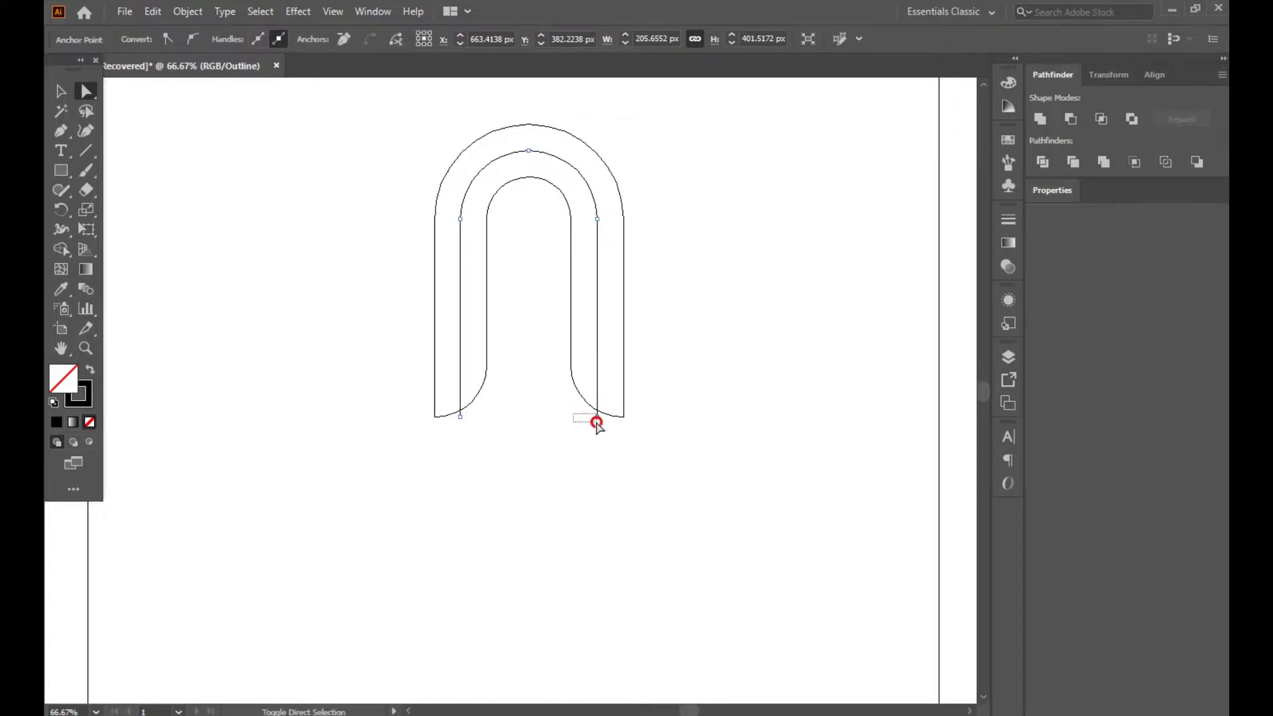
{"action": "left_click", "coordinate": [597, 416]}
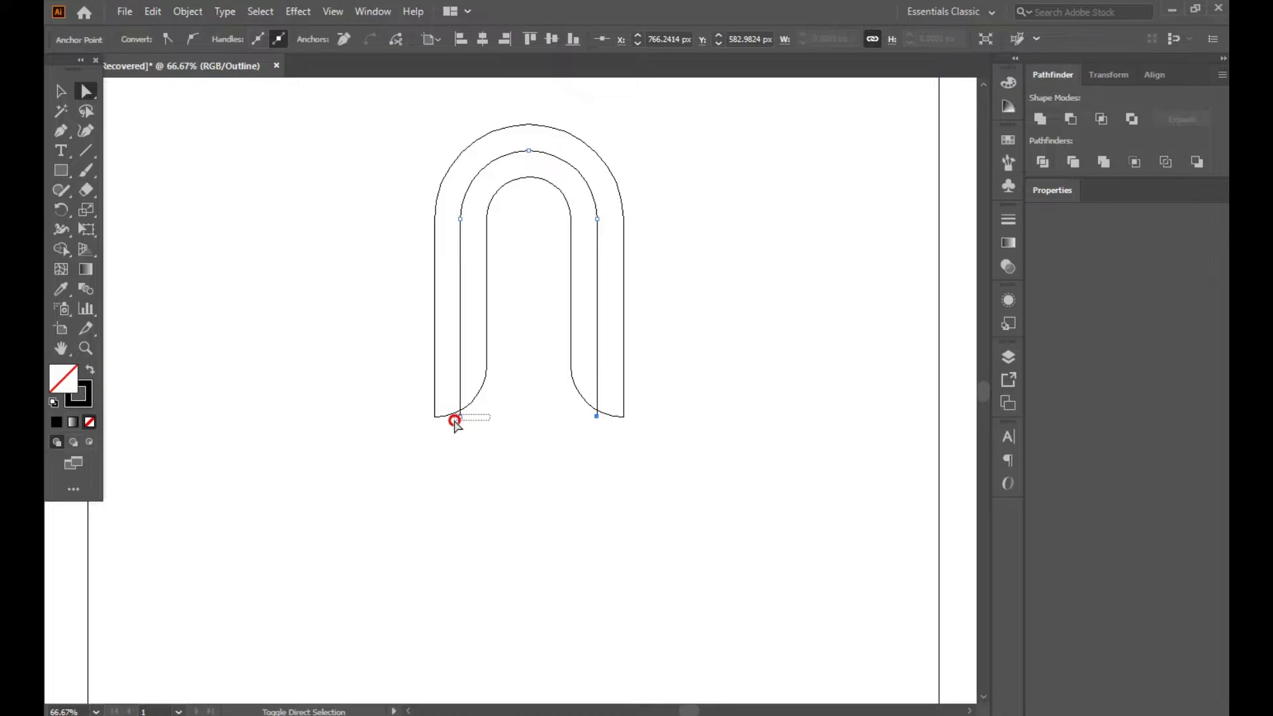
{"action": "left_click", "coordinate": [459, 416], "text": "shift"}
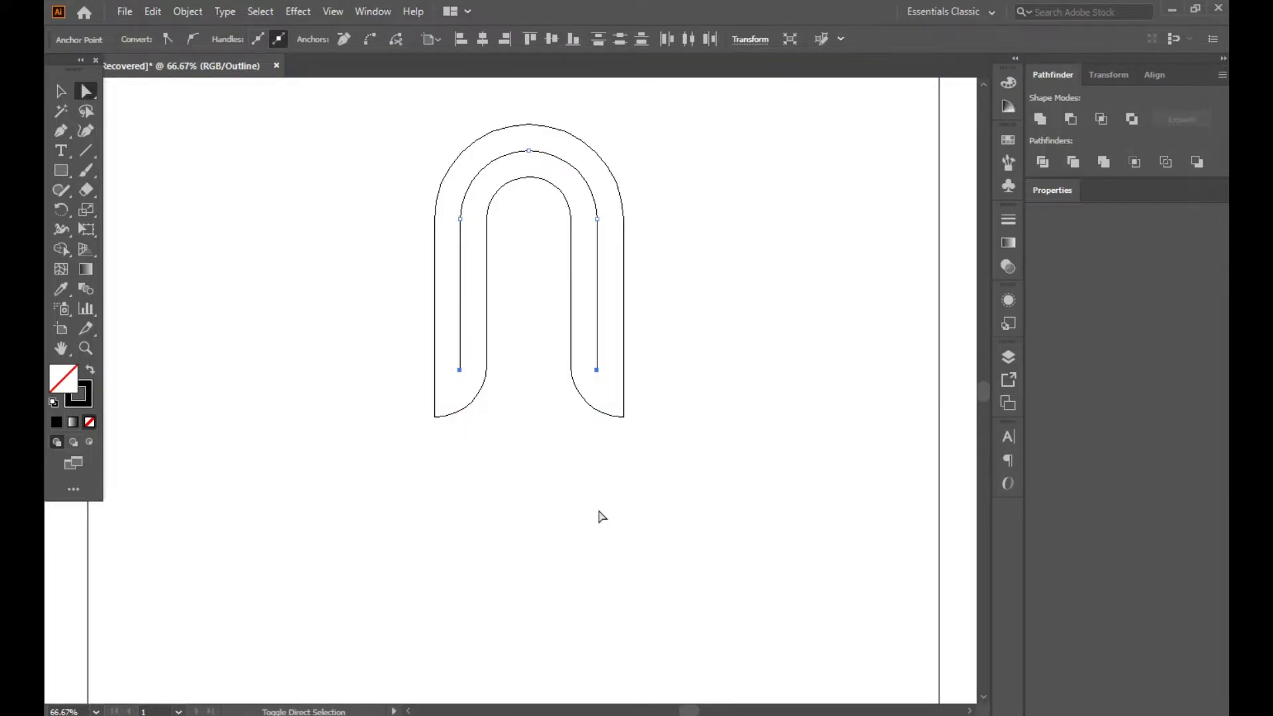
- Extend both ends of the middle path with the Pen tool to the outer lower corners of the expanded arch
{"action": "left_click", "coordinate": [69, 134]}
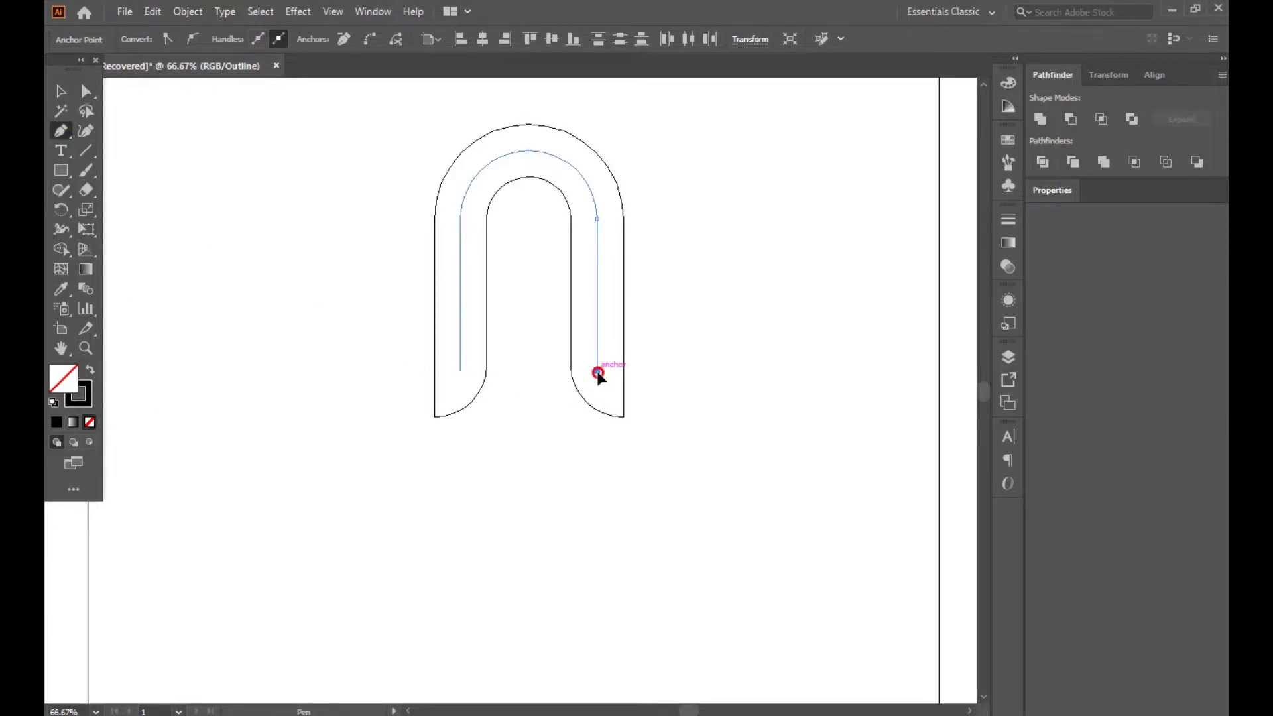
{"action": "left_click_drag", "start_coordinate": [596, 369], "coordinate": [615, 416]}
{"action": "left_click", "coordinate": [623, 417]}
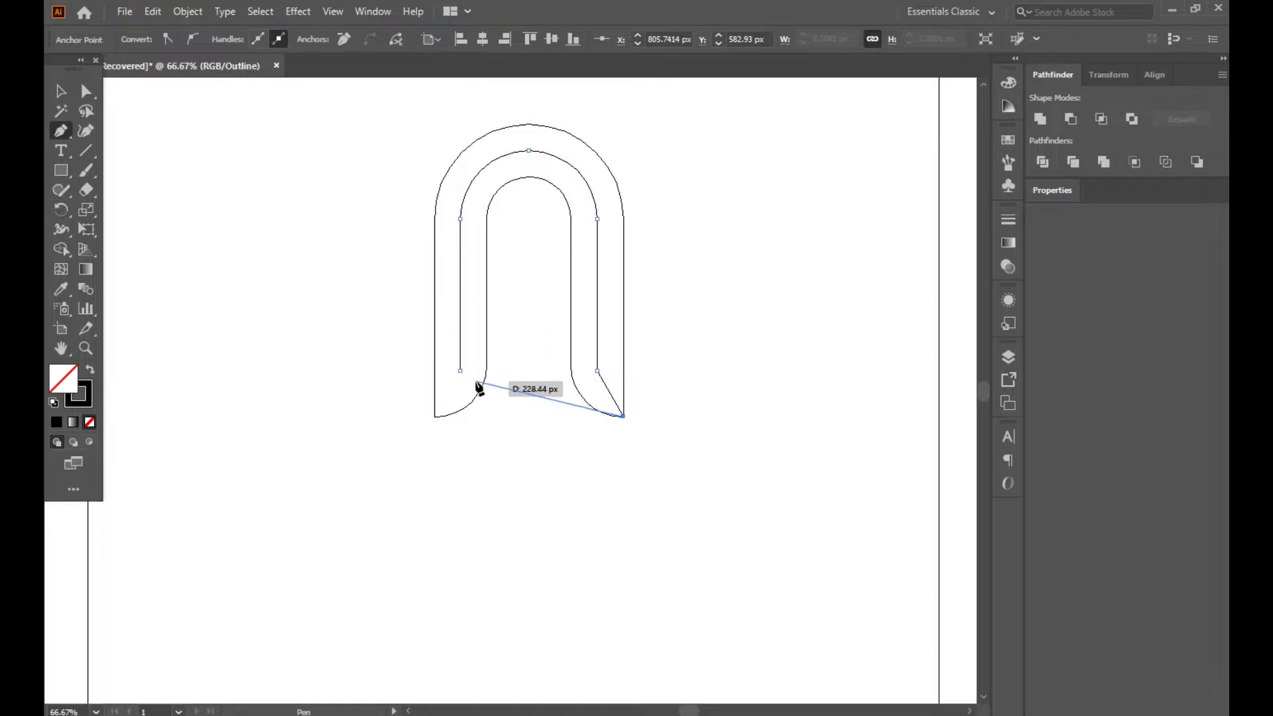
{"action": "key", "text": "Escape"}
{"action": "left_click", "coordinate": [460, 370]}
{"action": "left_click_drag", "start_coordinate": [434, 416], "coordinate": [439, 423]}
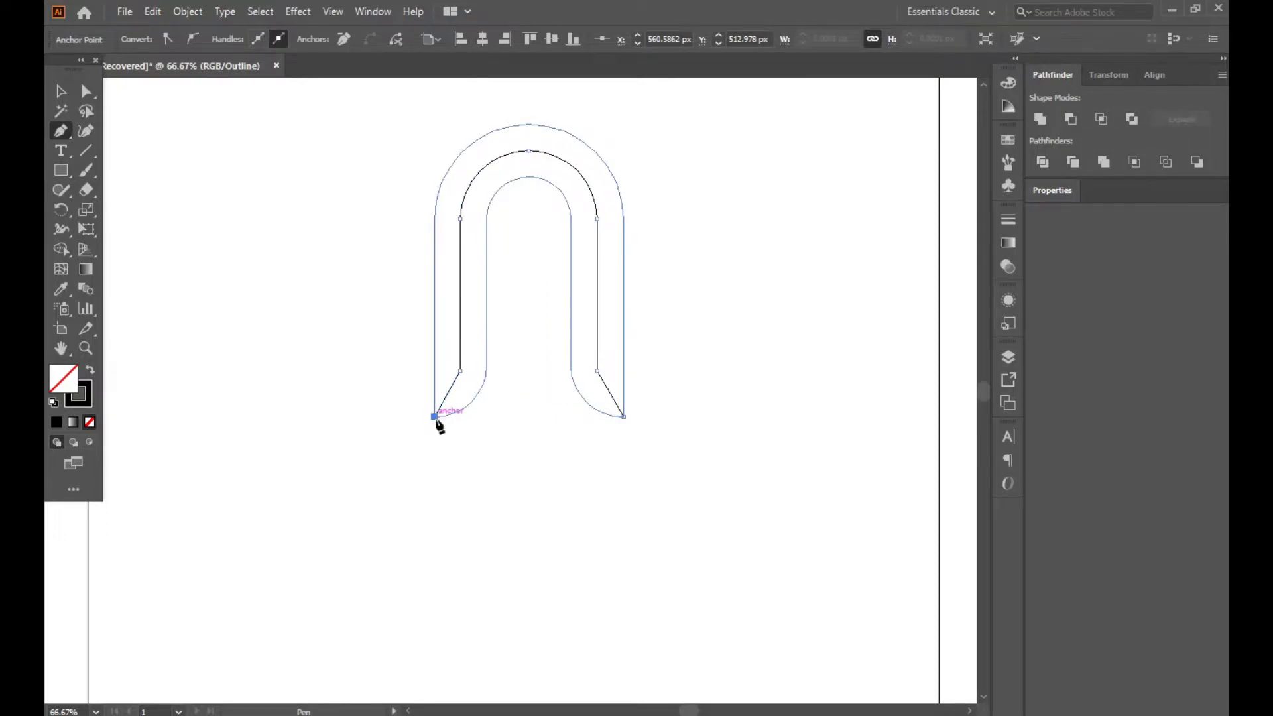
- Round the bends near both lower ends of the middle path with a radius of about 185 px
{"action": "left_click", "coordinate": [59, 97]}
{"action": "left_click", "coordinate": [87, 93]}
{"action": "left_click_drag", "start_coordinate": [448, 370], "coordinate": [474, 386]}
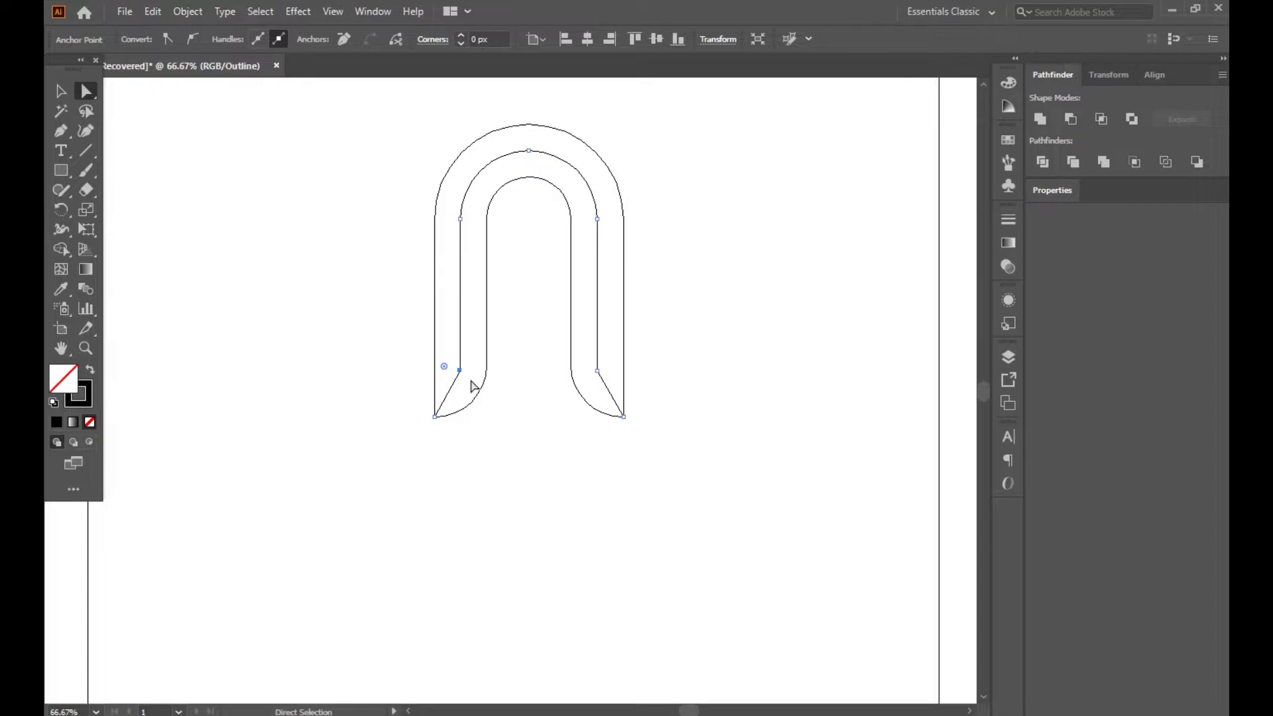
{"action": "left_click", "coordinate": [597, 370], "text": "shift"}
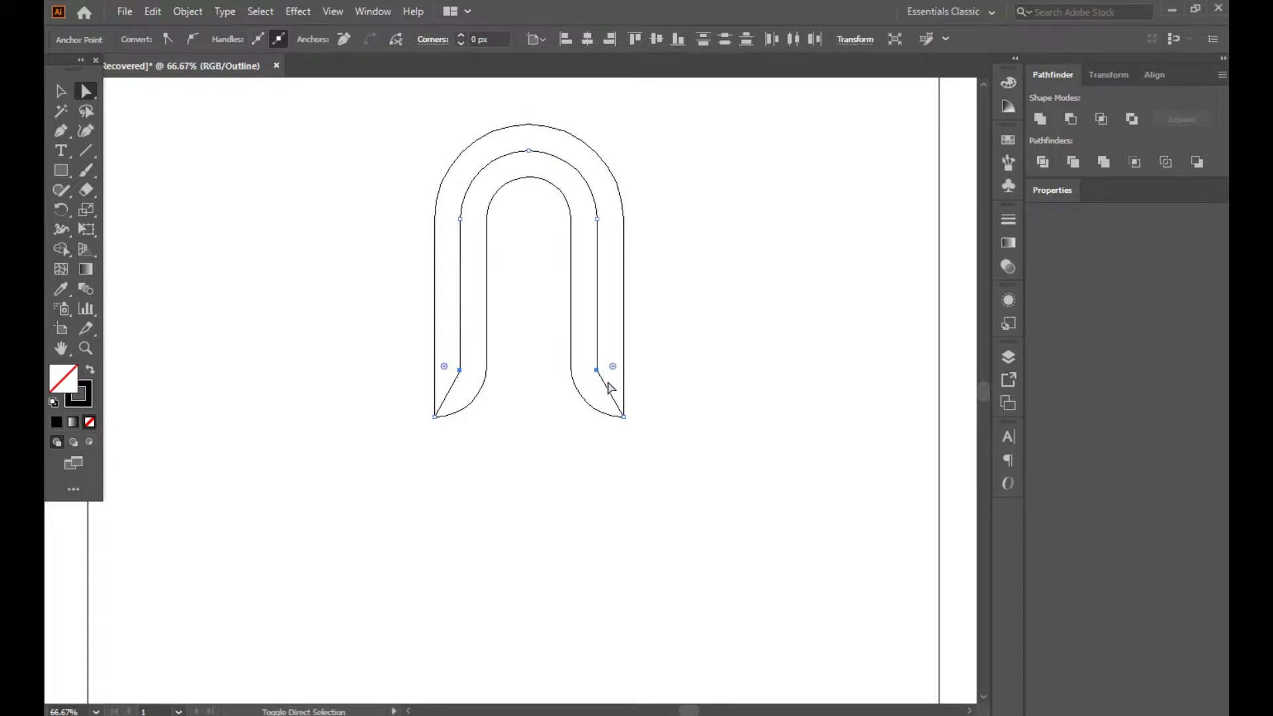
{"action": "left_click_drag", "start_coordinate": [613, 367], "coordinate": [719, 363]}
{"action": "key", "text": "v"}
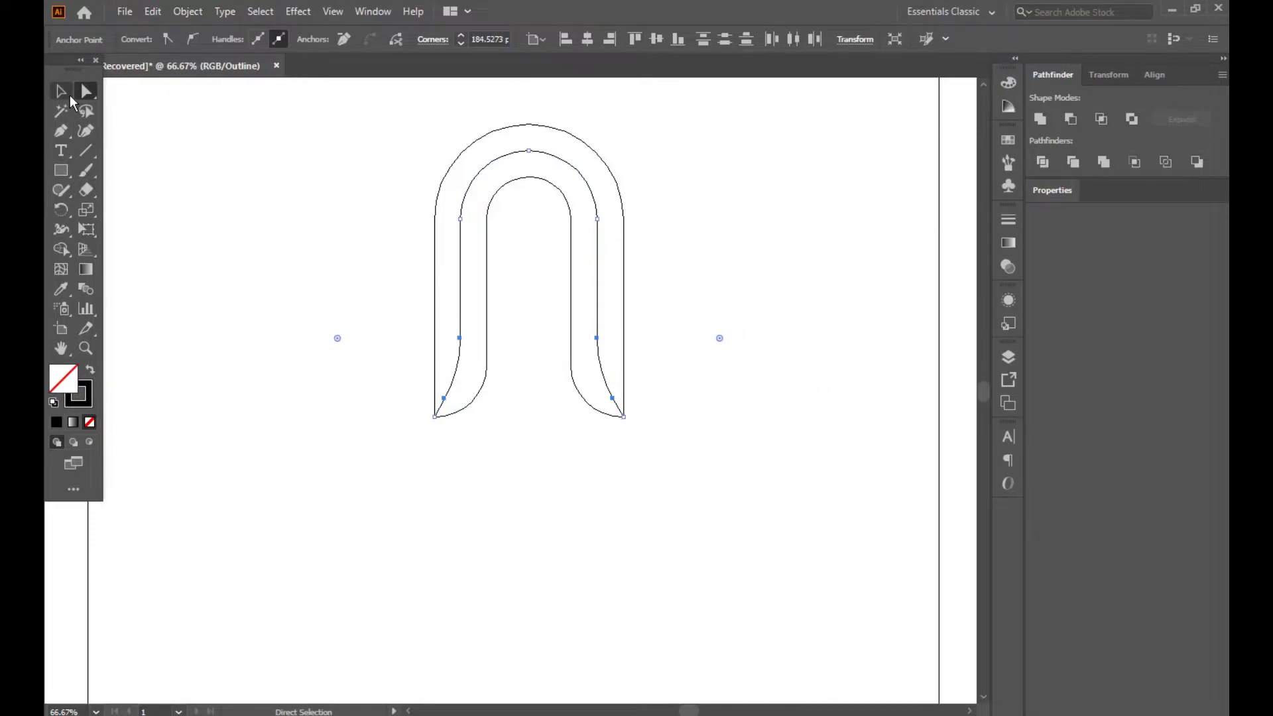
{"action": "left_click", "coordinate": [299, 191]}
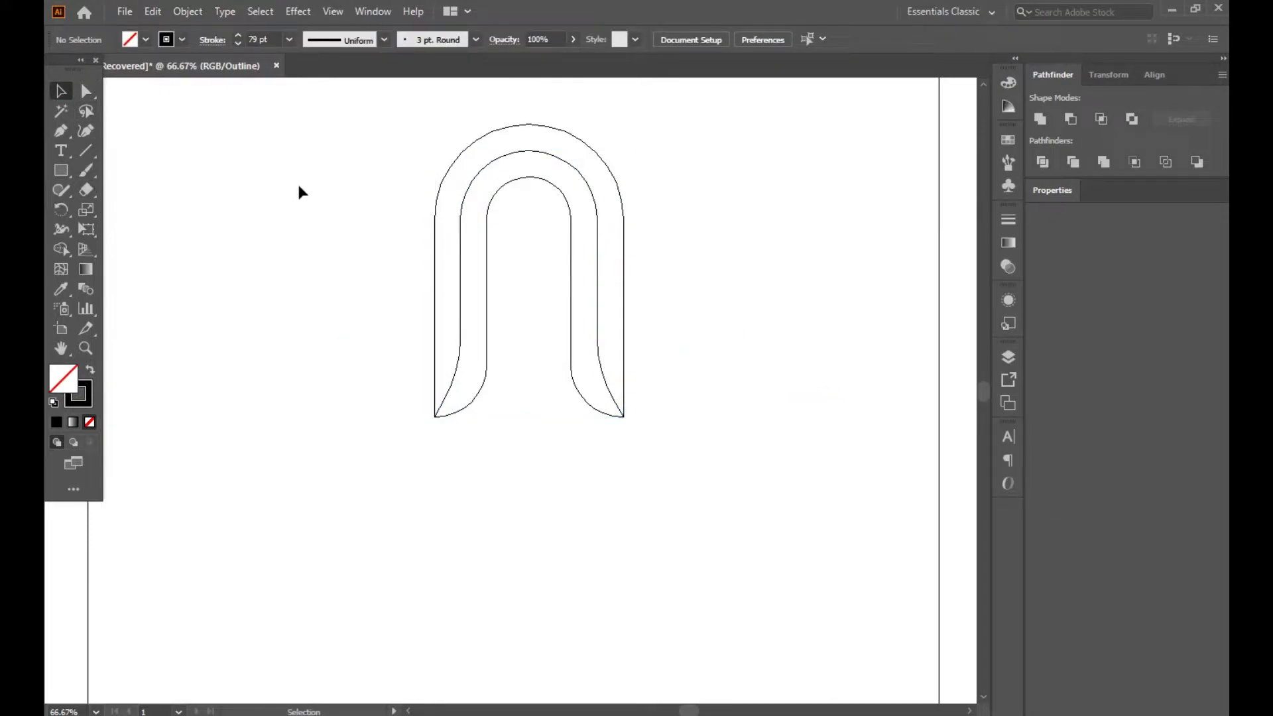
- Switch the artwork from outline view back to the normal preview
{"action": "key", "text": "a"}
{"action": "key", "text": "ctrl+y"}
{"action": "key", "text": "v"}
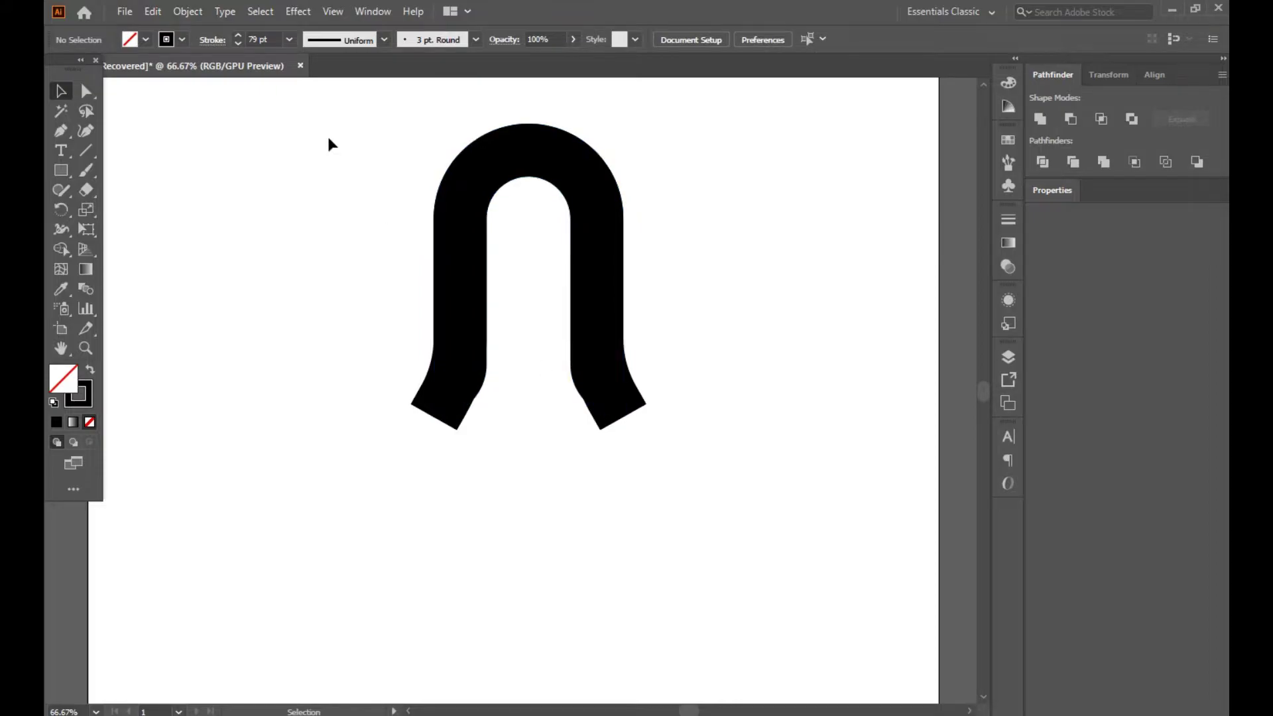
- Divide the two overlapping arches into separate regions with Pathfinder and move the resulting group lower on the artboard
{"action": "left_click_drag", "start_coordinate": [374, 143], "coordinate": [663, 404]}
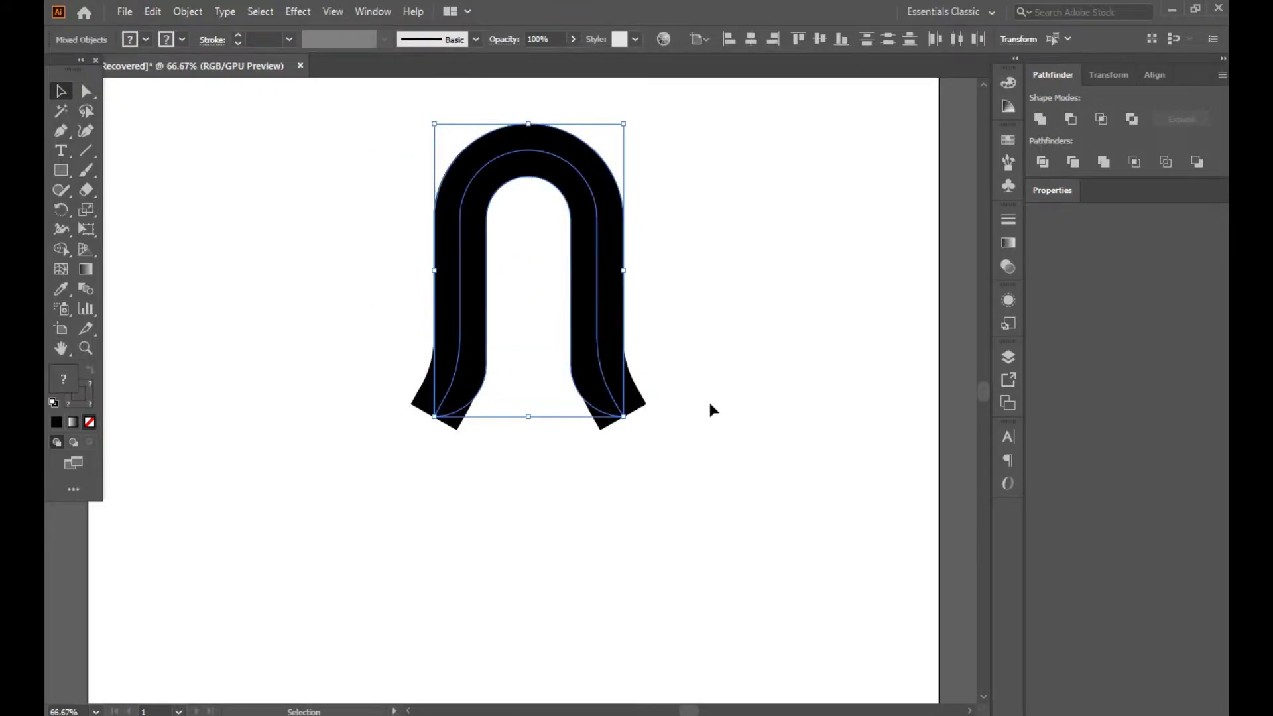
{"action": "left_click", "coordinate": [1043, 162]}
{"action": "left_click", "coordinate": [765, 293]}
{"action": "left_click_drag", "start_coordinate": [706, 168], "coordinate": [578, 332]}
{"action": "left_click_drag", "start_coordinate": [619, 287], "coordinate": [611, 400]}
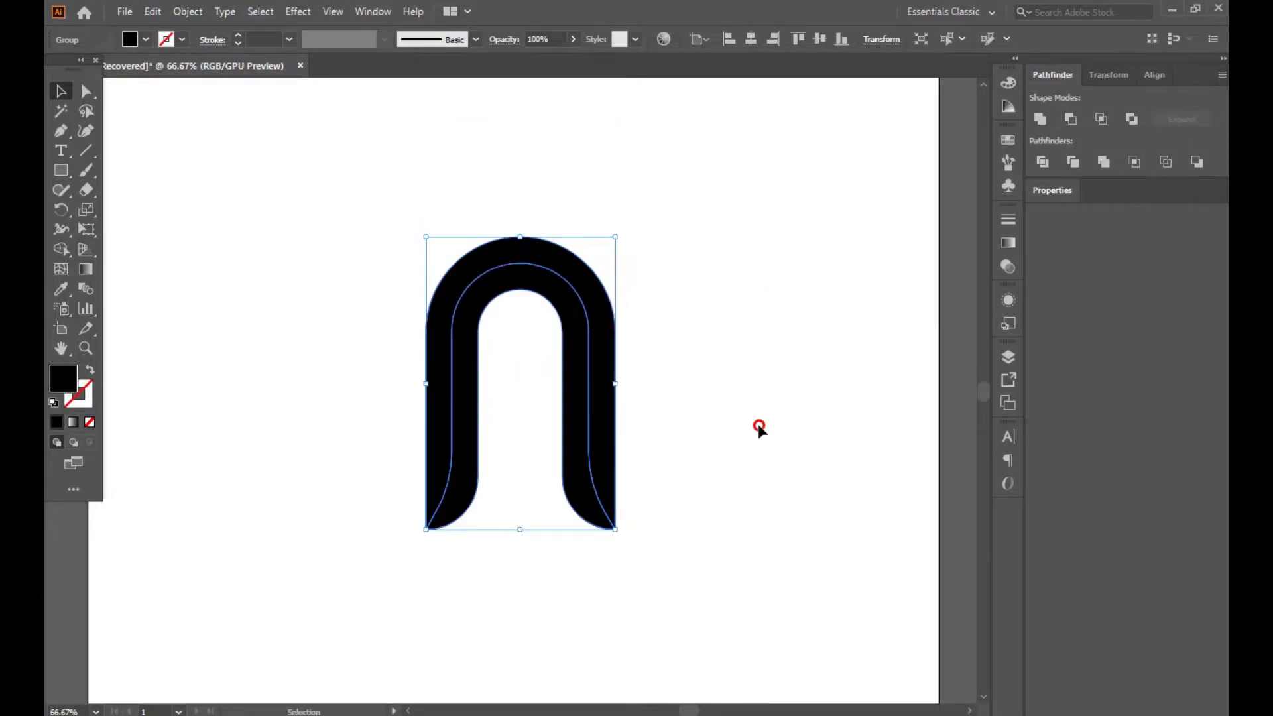
{"action": "left_click", "coordinate": [759, 428]}
- Swap the divided arch's fill and stroke, giving it no fill and a 1 pt black outline
{"action": "left_click", "coordinate": [451, 464]}
{"action": "left_click", "coordinate": [91, 375]}
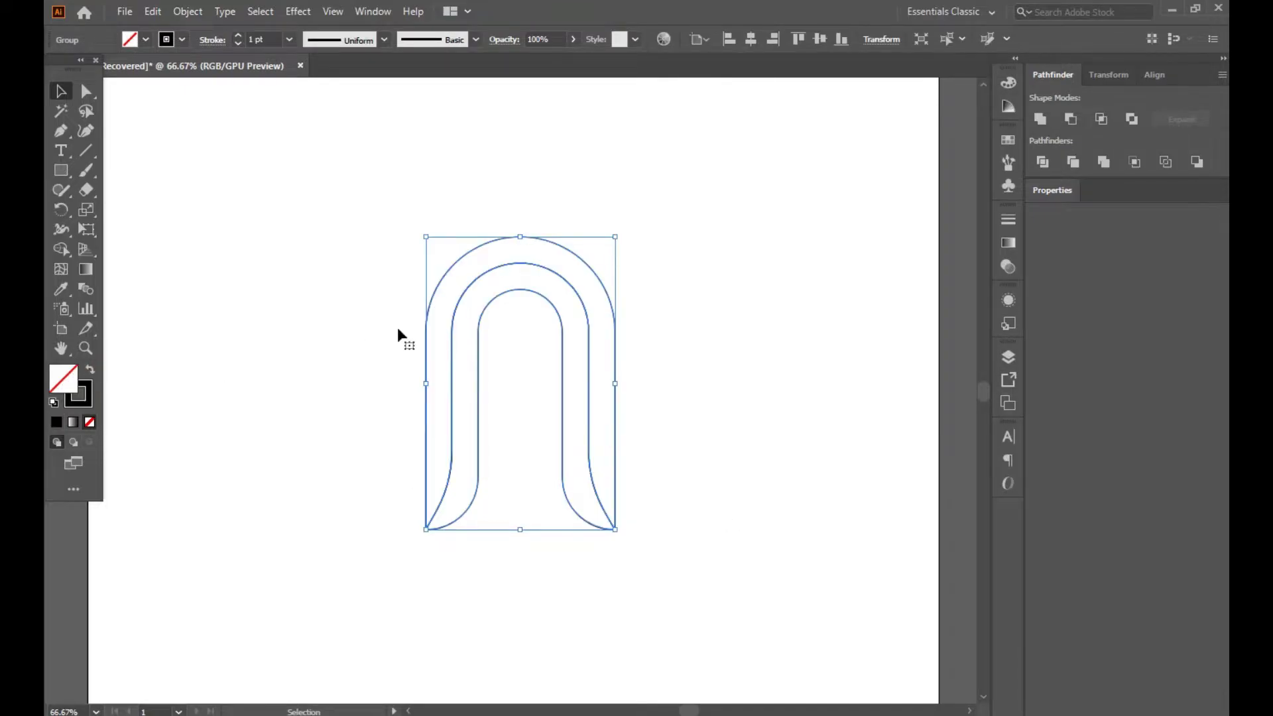
{"action": "left_click", "coordinate": [334, 375]}
{"action": "left_click", "coordinate": [426, 343]}
{"action": "left_click", "coordinate": [806, 387]}
- Rotate the outlined arch group about 45° counterclockwise so its rounded end points to the upper left
{"action": "left_click_drag", "start_coordinate": [307, 298], "coordinate": [721, 451]}
{"action": "left_click_drag", "start_coordinate": [626, 530], "coordinate": [661, 444]}
{"action": "left_click", "coordinate": [659, 335]}
{"action": "left_click_drag", "start_coordinate": [651, 225], "coordinate": [419, 437]}
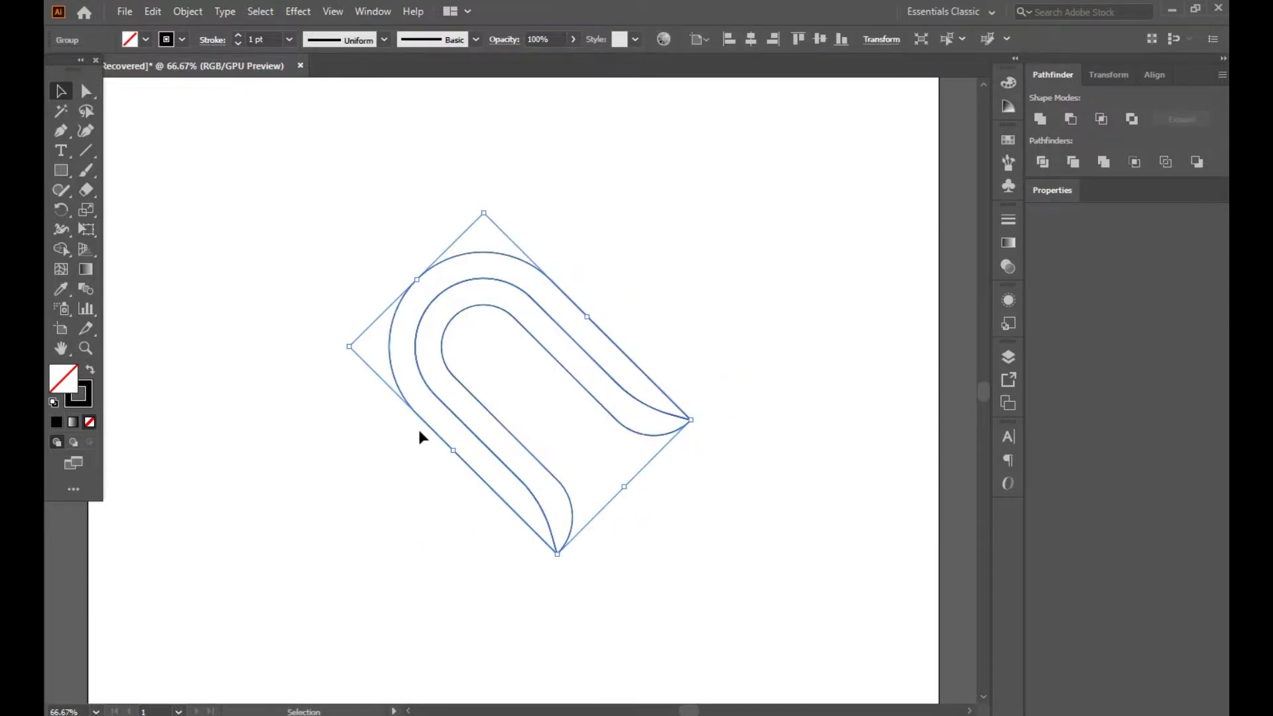
- Ungroup the rotated arch and check that its inner and outer bands can be selected separately
{"action": "right_click", "coordinate": [451, 402]}
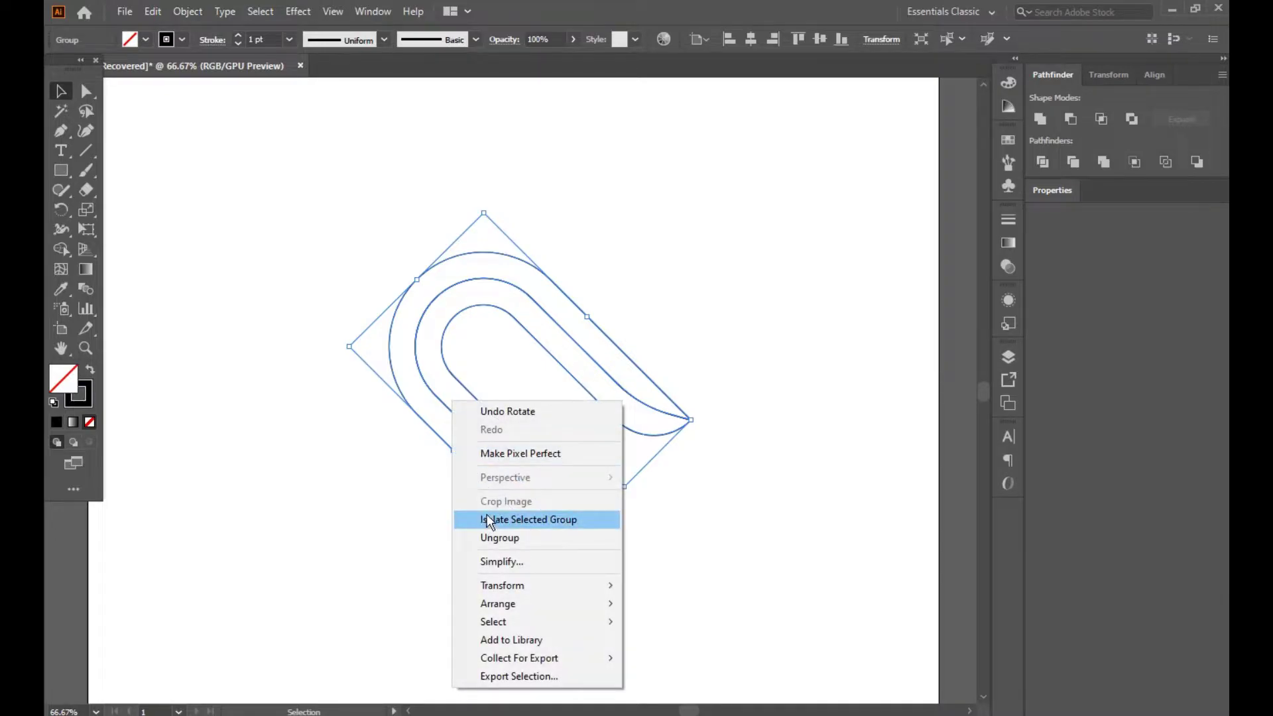
{"action": "left_click", "coordinate": [418, 421]}
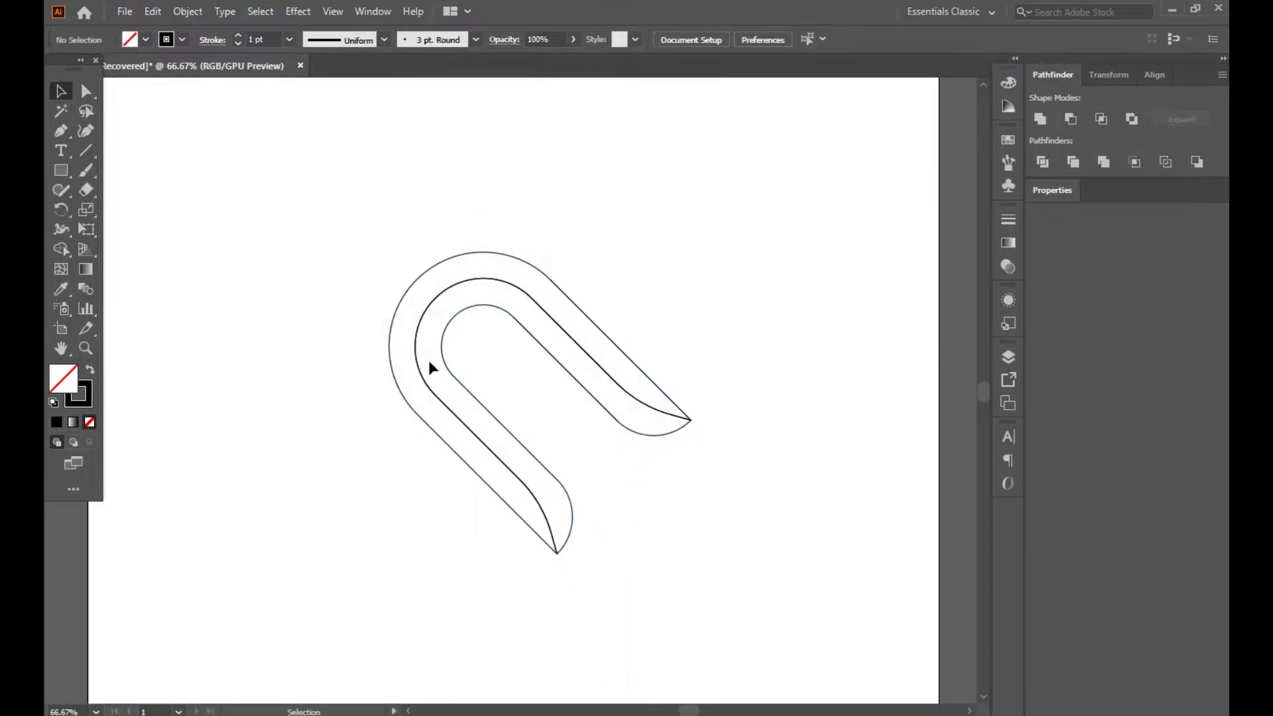
{"action": "right_click", "coordinate": [424, 375]}
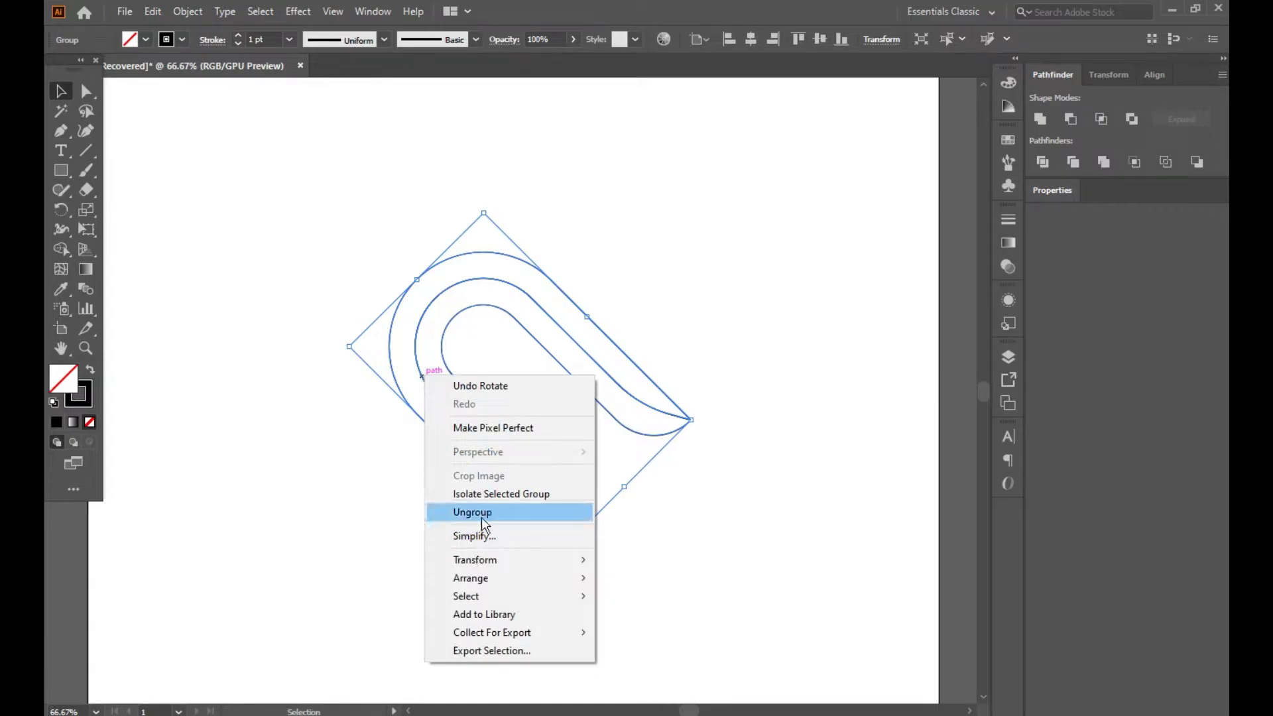
{"action": "left_click", "coordinate": [480, 512]}
{"action": "left_click", "coordinate": [335, 471]}
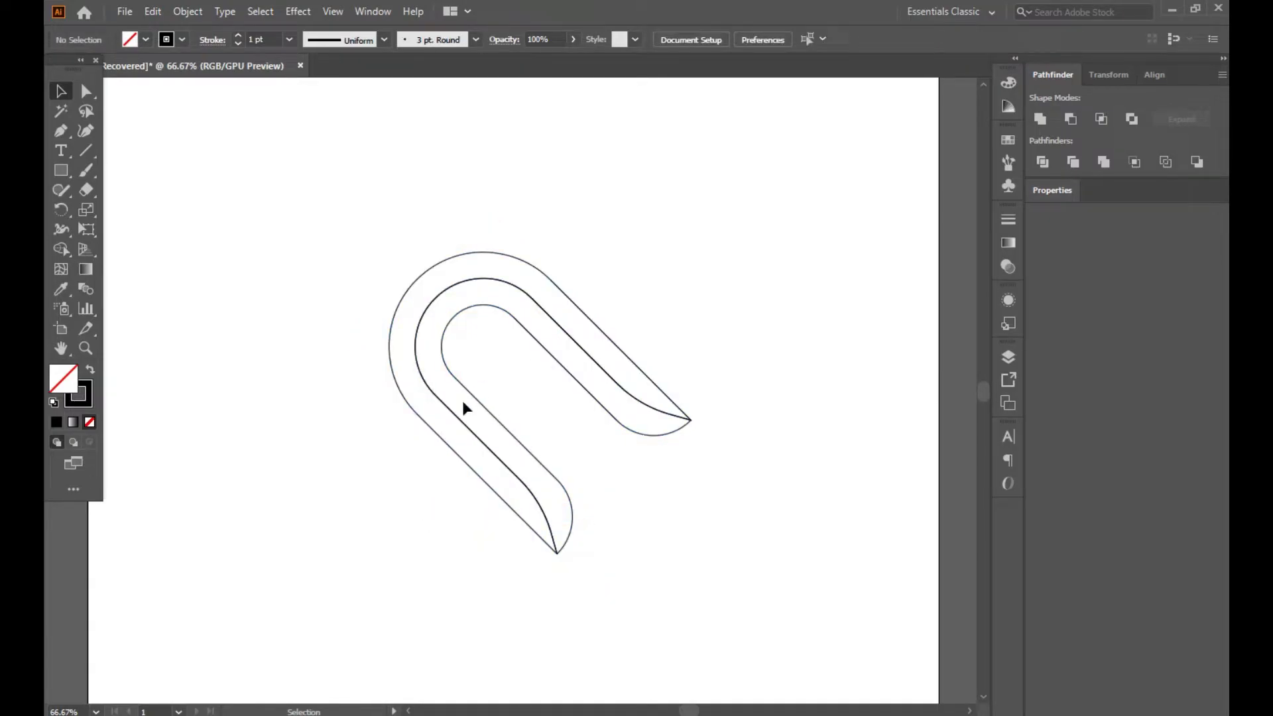
{"action": "left_click", "coordinate": [485, 411]}
{"action": "left_click", "coordinate": [420, 432]}
{"action": "left_click", "coordinate": [424, 428]}
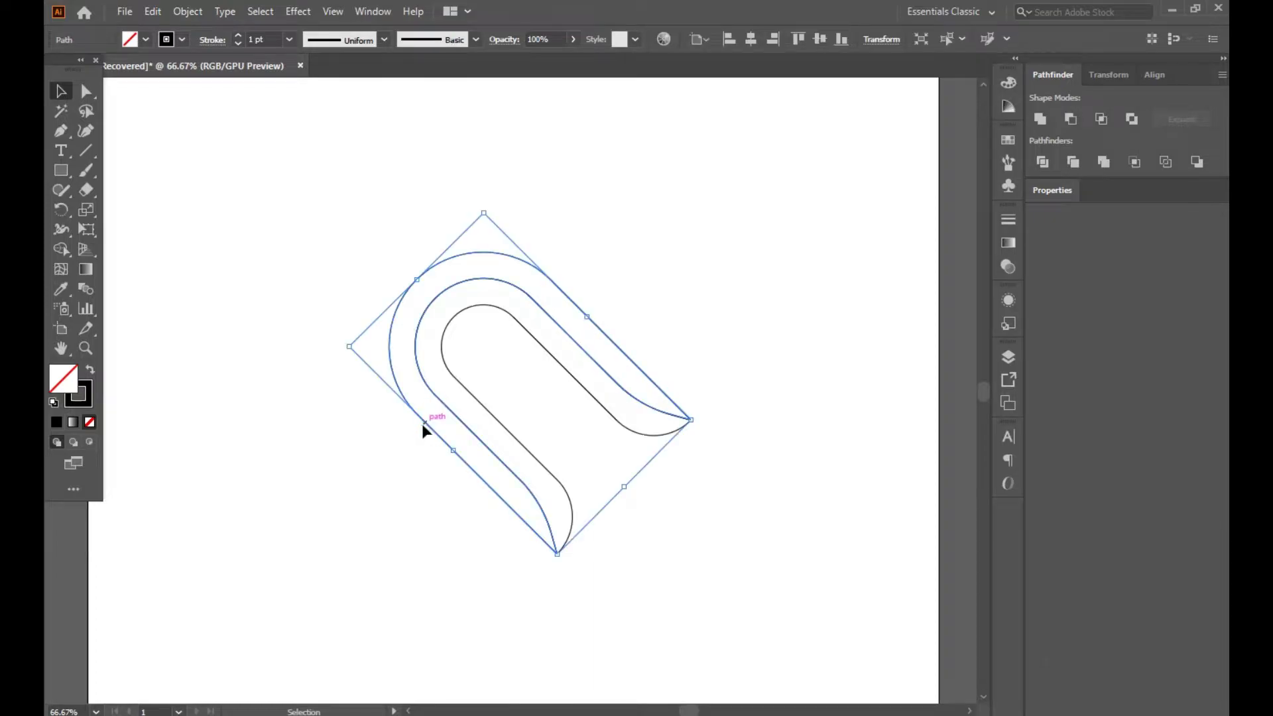
{"action": "left_click", "coordinate": [334, 496]}
- Reflect a copy of all the arch pieces across the vertical axis to form an overlapping heart
{"action": "left_click_drag", "start_coordinate": [315, 277], "coordinate": [494, 449]}
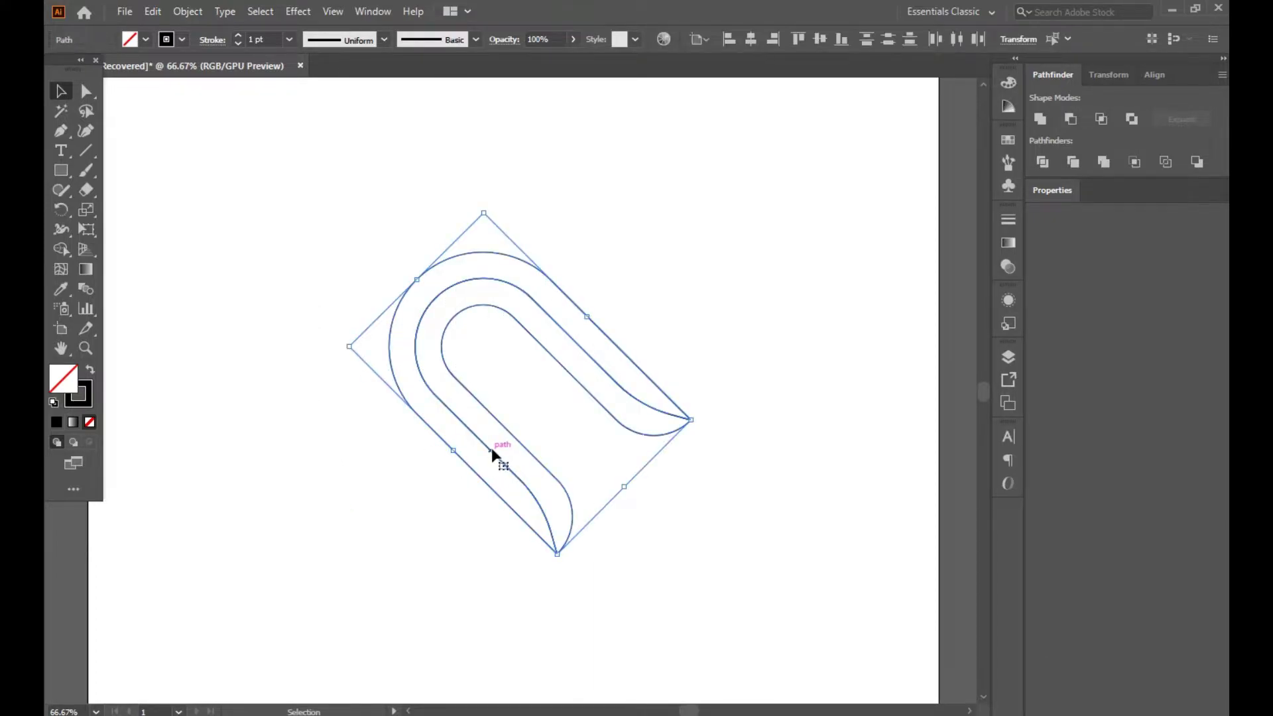
{"action": "right_click", "coordinate": [491, 443]}
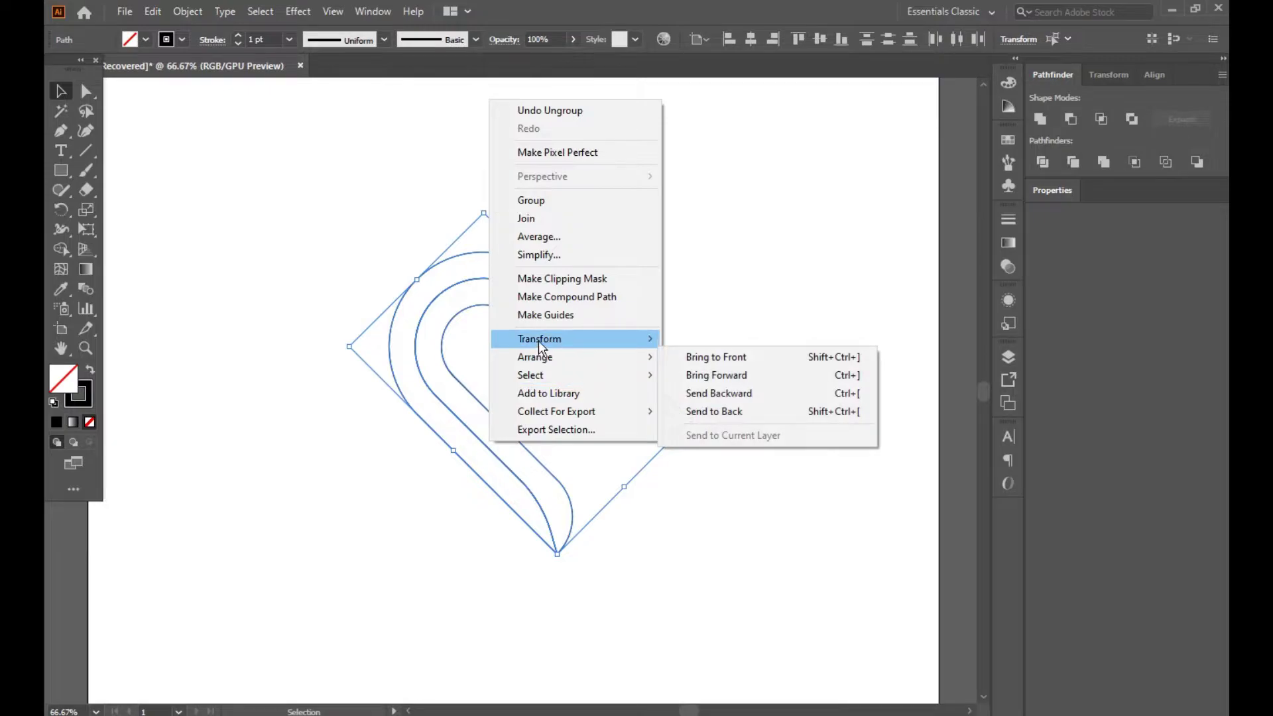
{"action": "mouse_move", "coordinate": [539, 340]}
{"action": "left_click", "coordinate": [721, 396]}
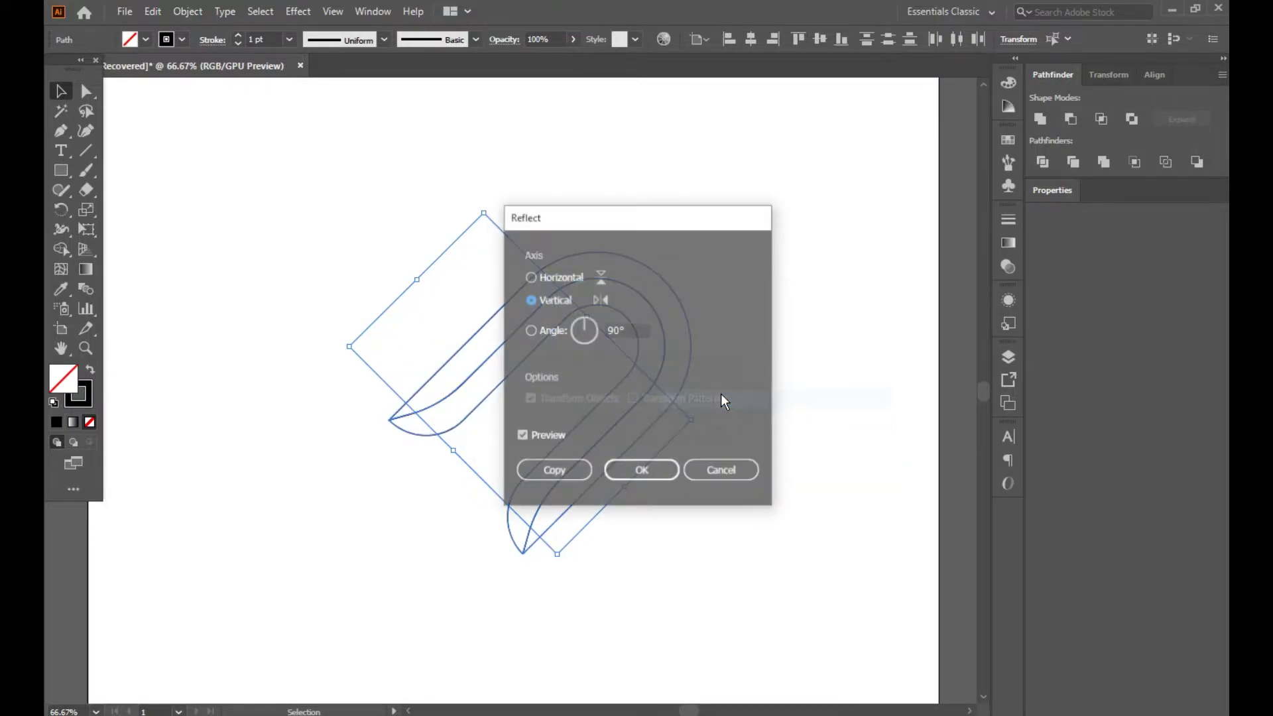
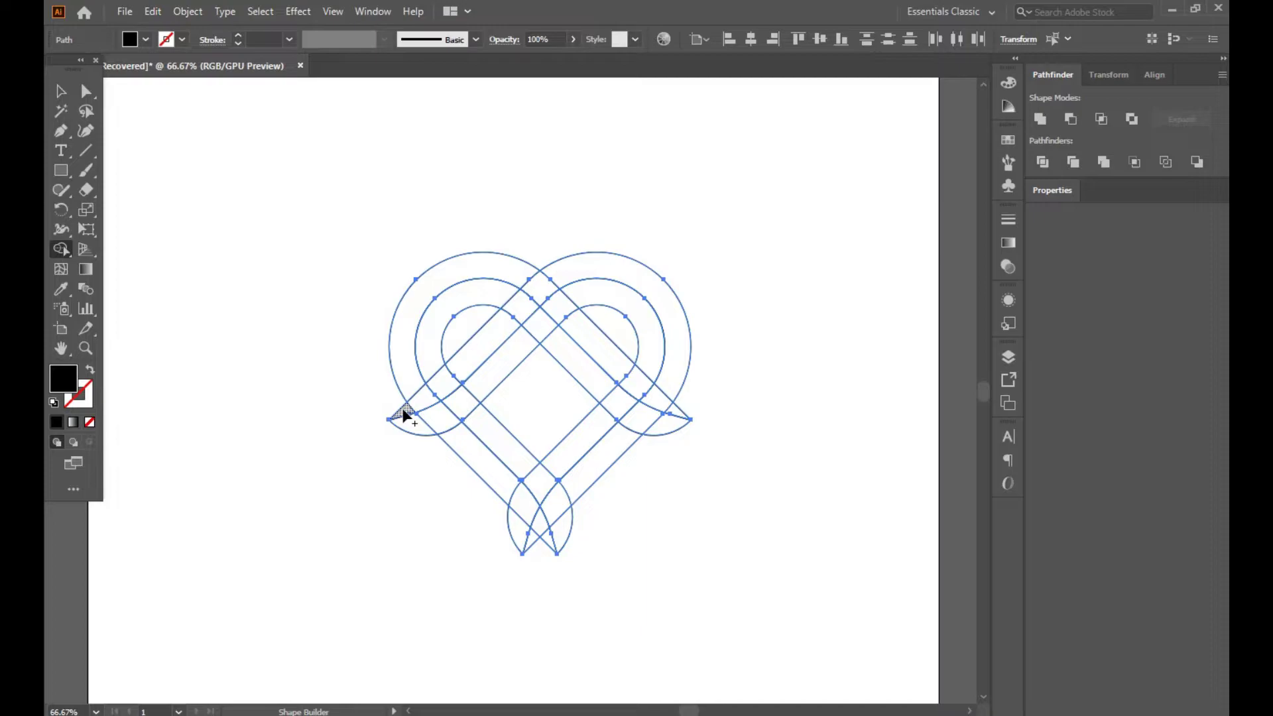
- Merge the band regions of the left crossing leg and the left loop with Shape Builder, passing the loop over the crossing leg
{"action": "left_click_drag", "start_coordinate": [403, 414], "coordinate": [458, 383]}
{"action": "left_click_drag", "start_coordinate": [412, 426], "coordinate": [488, 385]}
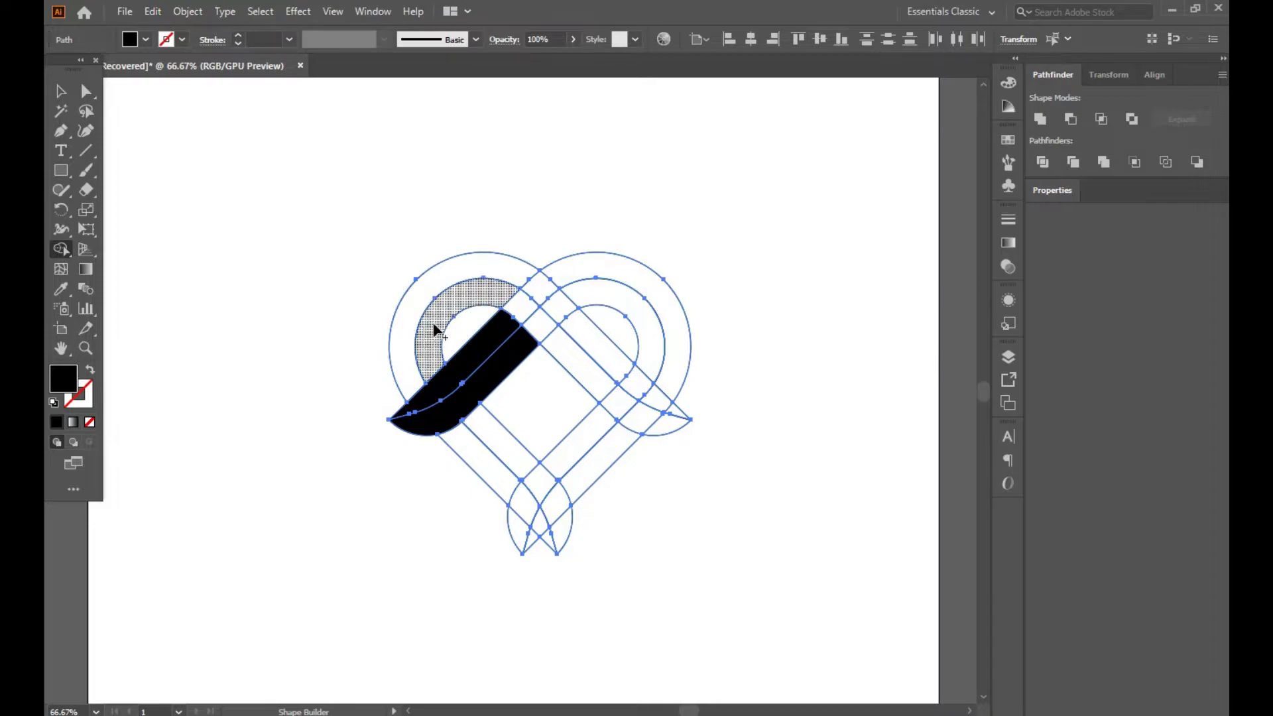
{"action": "left_click_drag", "start_coordinate": [500, 292], "coordinate": [569, 345]}
{"action": "left_click_drag", "start_coordinate": [514, 272], "coordinate": [586, 336]}
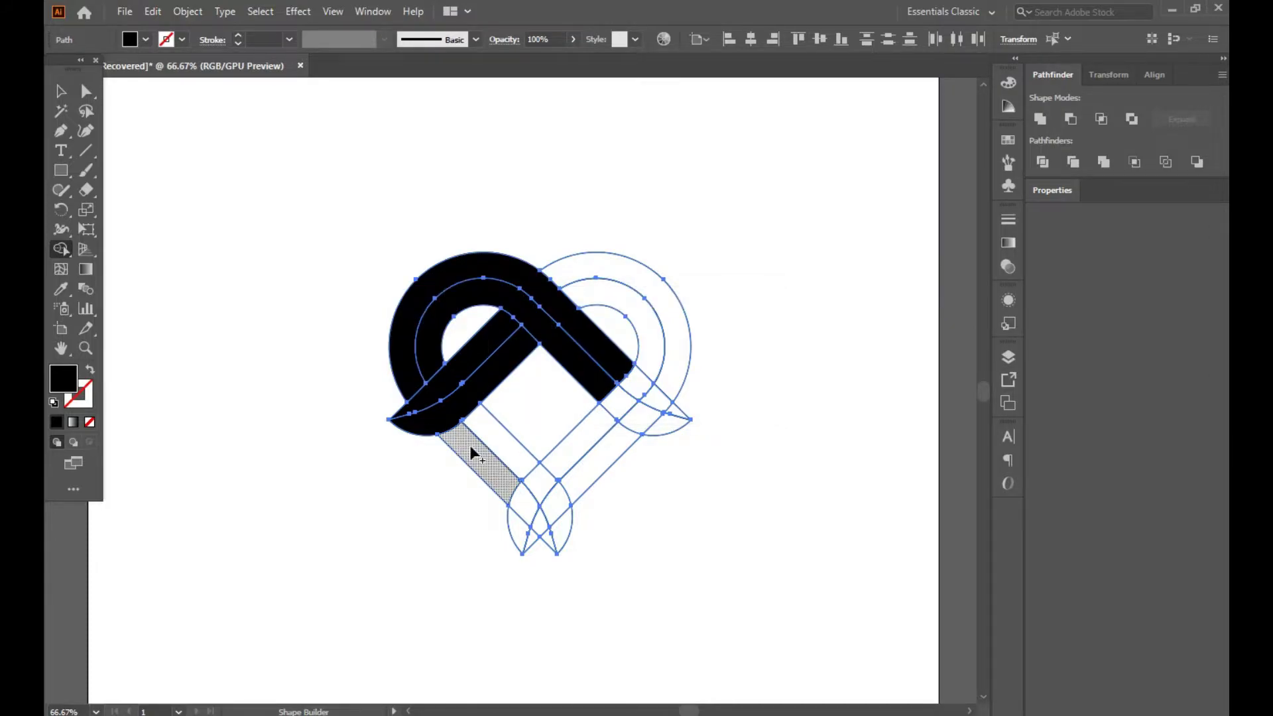
- Merge the two bands of the heart's lower left leg down to its tip and fill the outer region of the other bottom tip
{"action": "left_click_drag", "start_coordinate": [471, 451], "coordinate": [548, 531]}
{"action": "left_click_drag", "start_coordinate": [520, 455], "coordinate": [555, 525]}
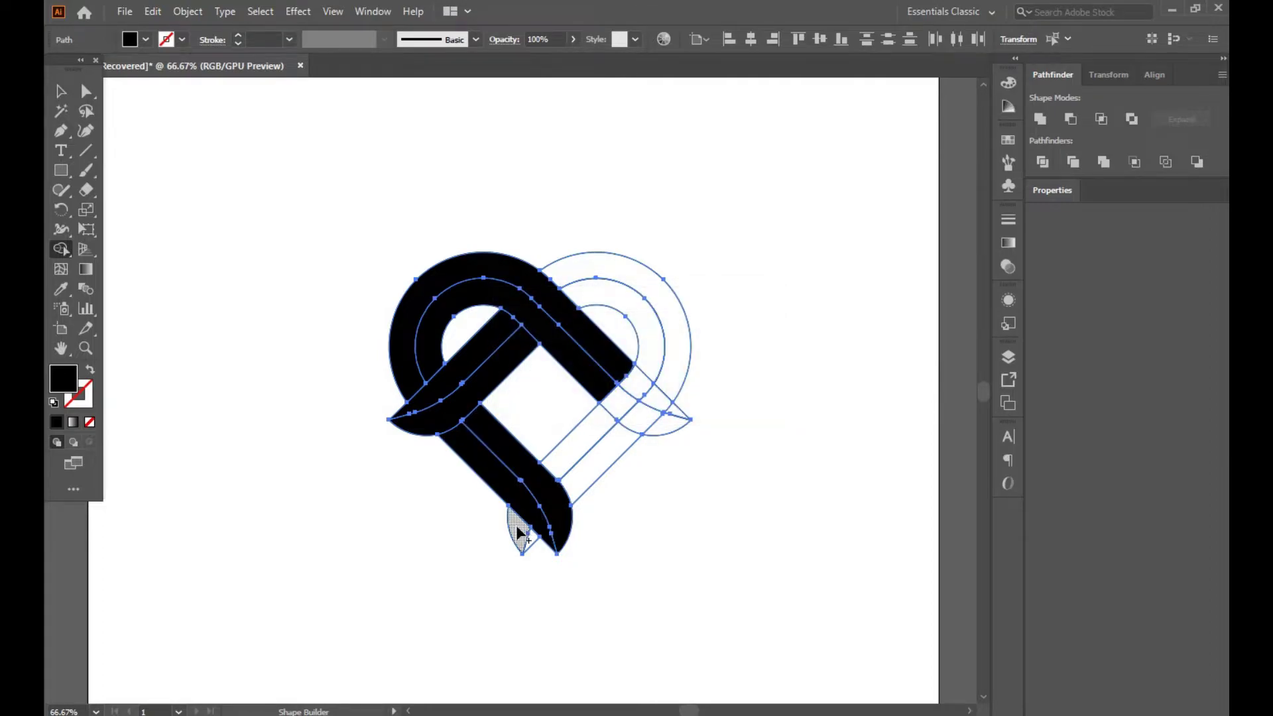
{"action": "left_click", "coordinate": [523, 535]}
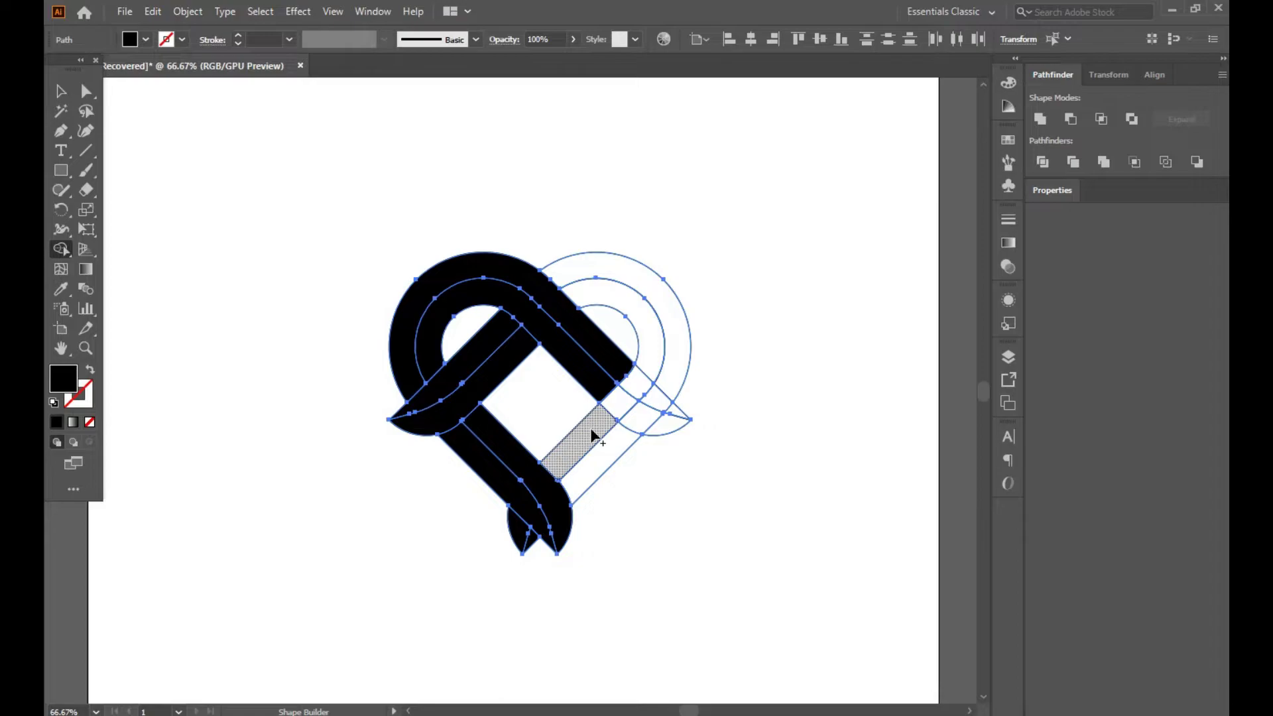
- Merge the inner and outer bands of the lower right leg with the right loop and fill the small right tip
{"action": "left_click_drag", "start_coordinate": [592, 435], "coordinate": [647, 378]}
{"action": "mouse_move", "coordinate": [608, 449]}
{"action": "left_mouse_down"}
{"action": "mouse_move", "coordinate": [659, 378]}
{"action": "mouse_move", "coordinate": [663, 388]}
{"action": "left_mouse_up"}
{"action": "left_click", "coordinate": [666, 424]}
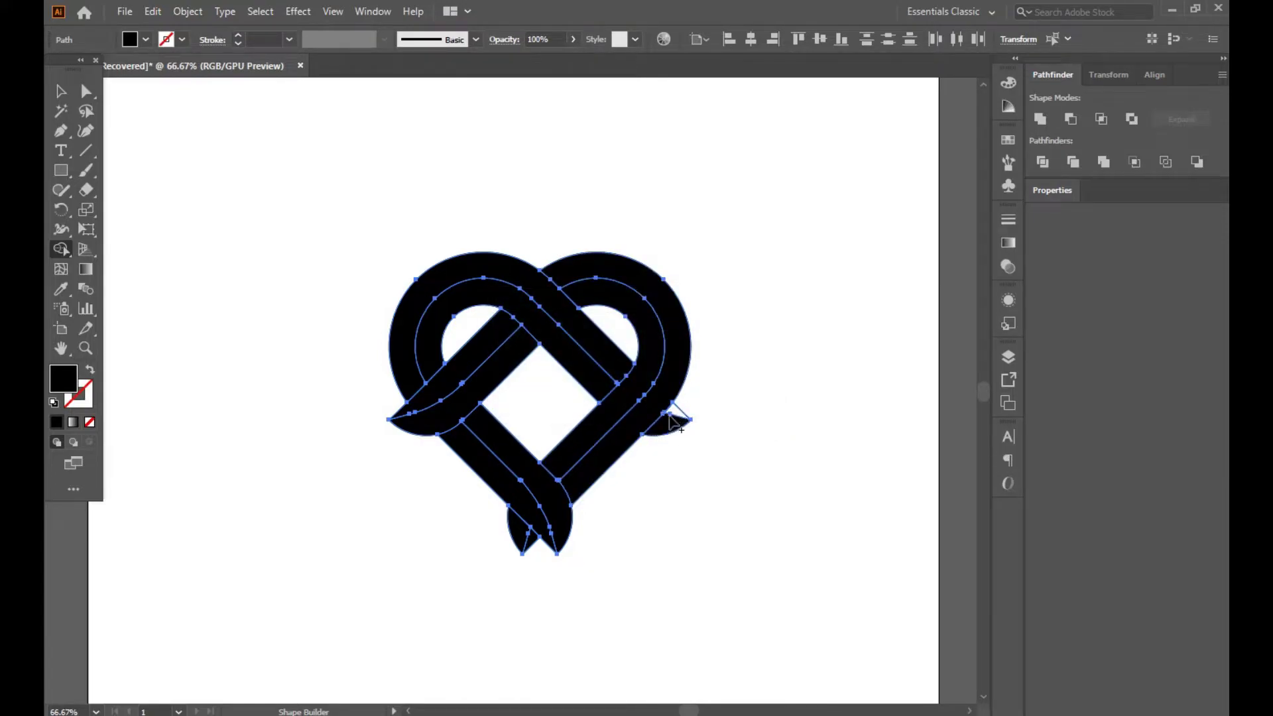
{"action": "left_click", "coordinate": [676, 413]}
- Select the whole interwoven heart and apply a linear gradient fill to all its pieces
{"action": "left_click", "coordinate": [61, 87]}
{"action": "left_click", "coordinate": [321, 338]}
{"action": "left_click_drag", "start_coordinate": [292, 228], "coordinate": [741, 528]}
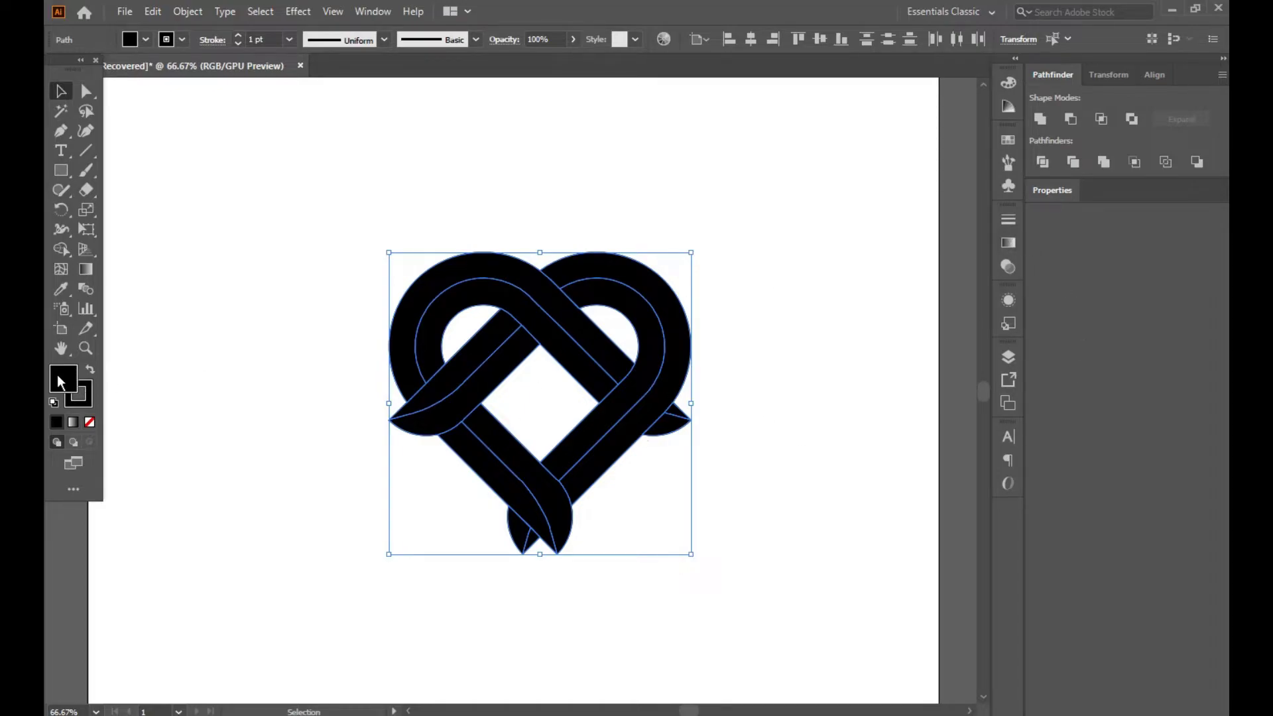
{"action": "left_click", "coordinate": [1002, 244]}
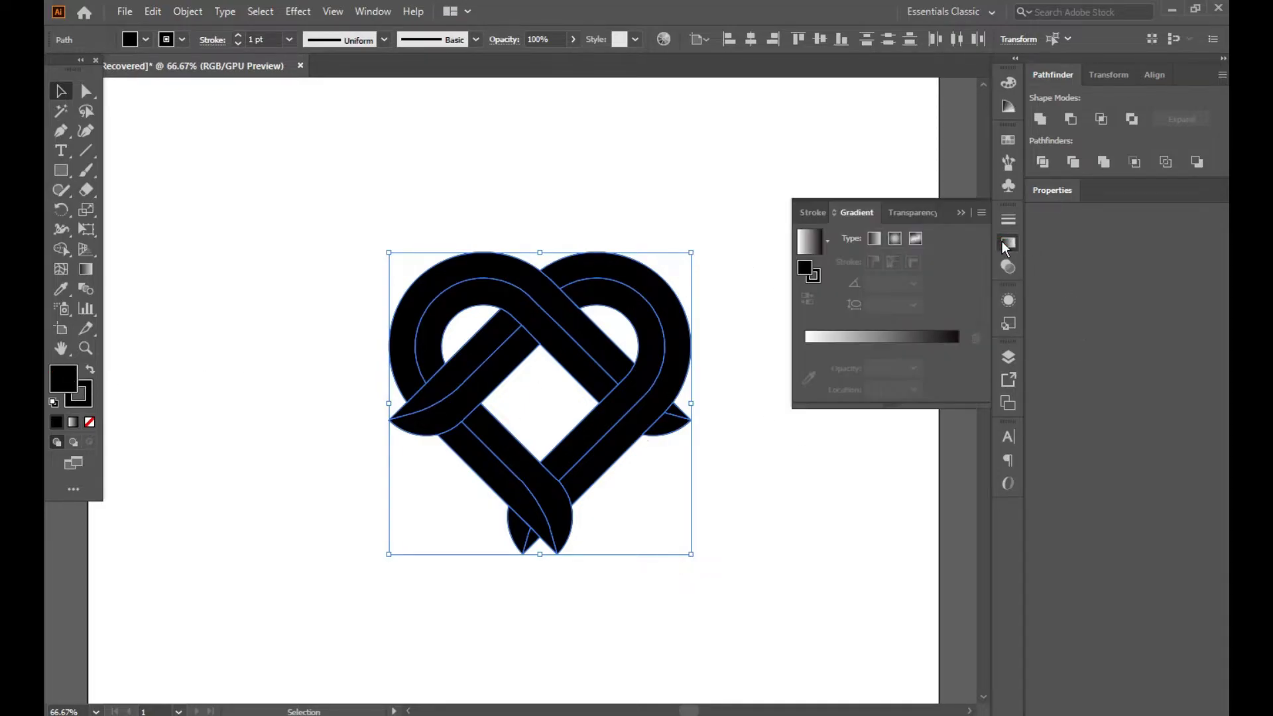
{"action": "left_click", "coordinate": [874, 238]}
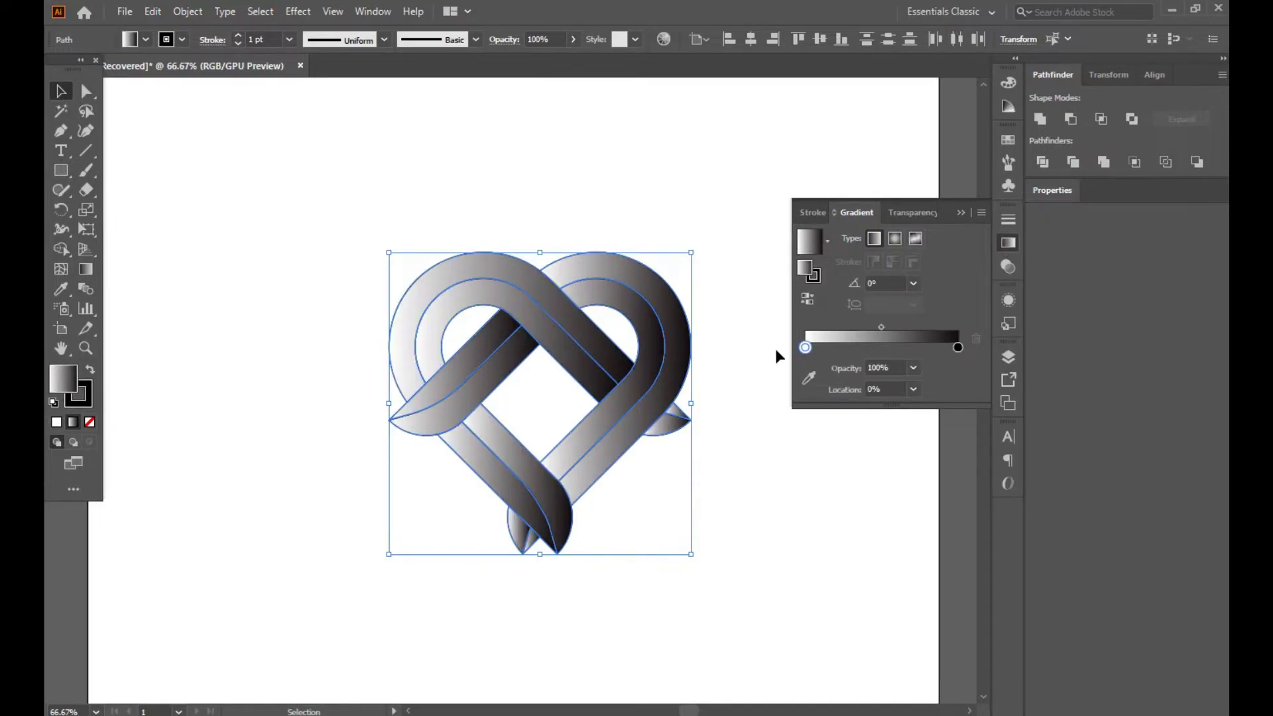
- Set the gradient's start colour to dark green and its end colour to light green
{"action": "double_click", "coordinate": [807, 348]}
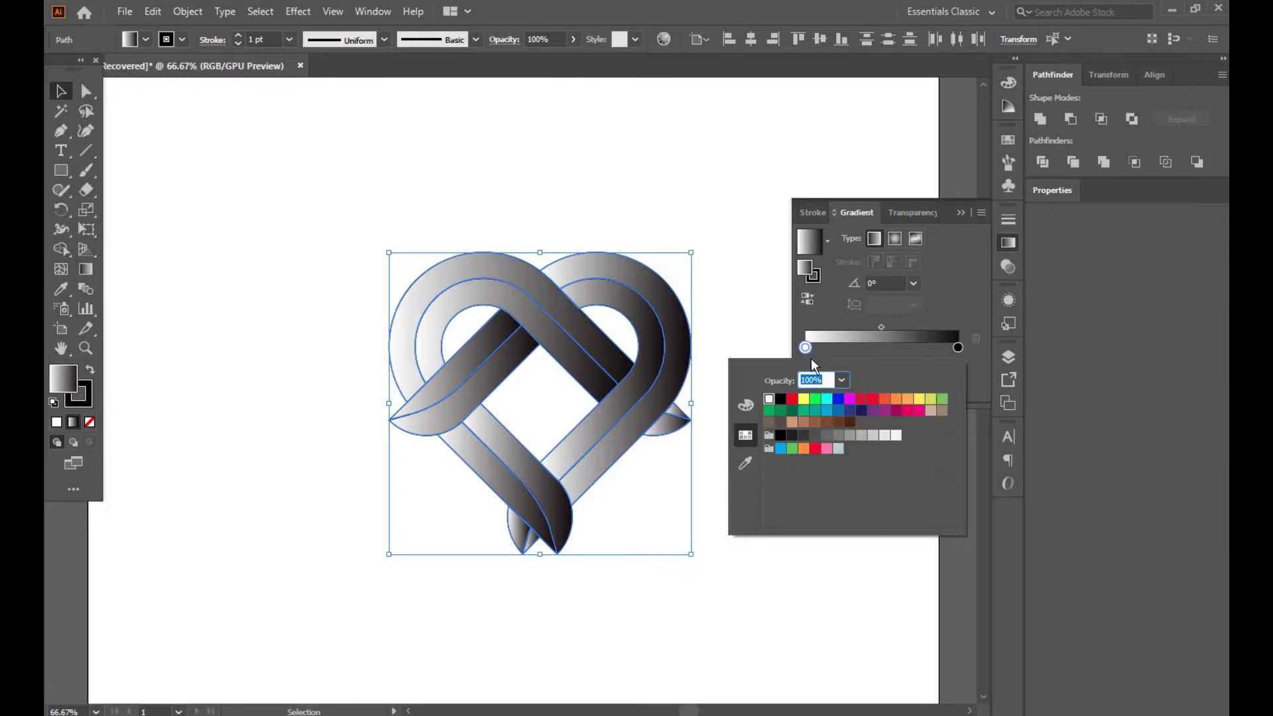
{"action": "left_click", "coordinate": [792, 411]}
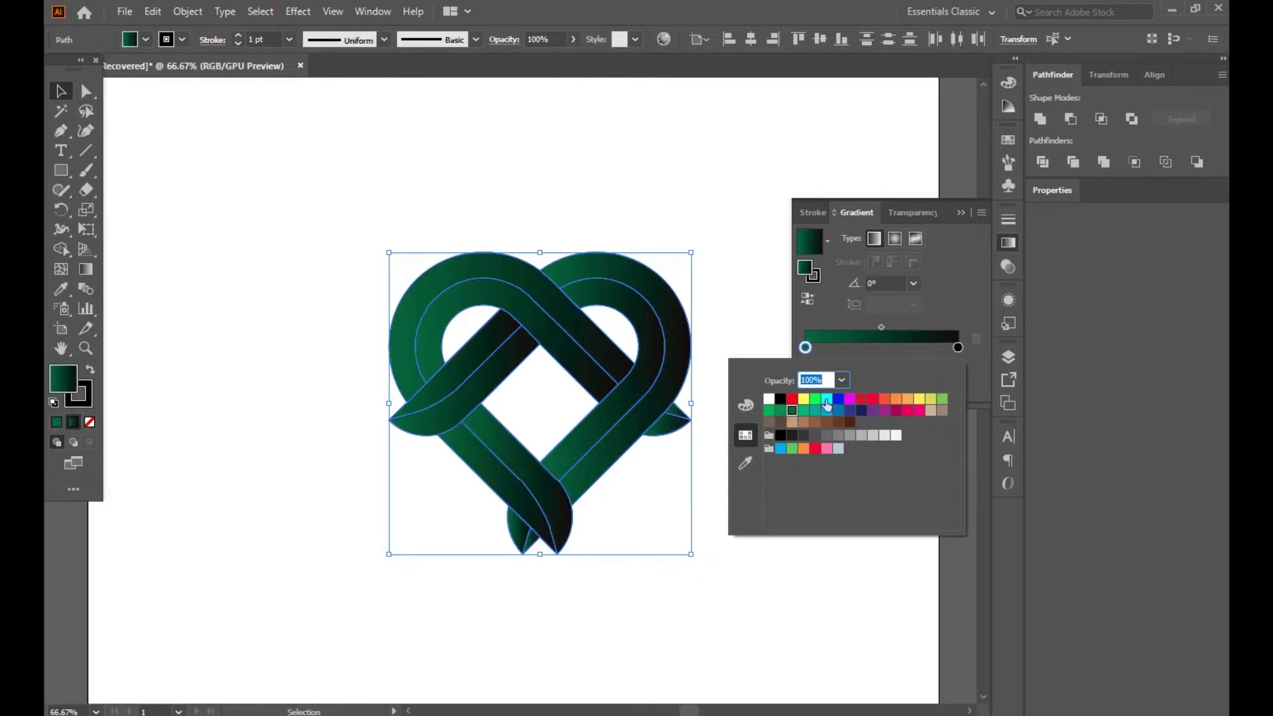
{"action": "double_click", "coordinate": [958, 349]}
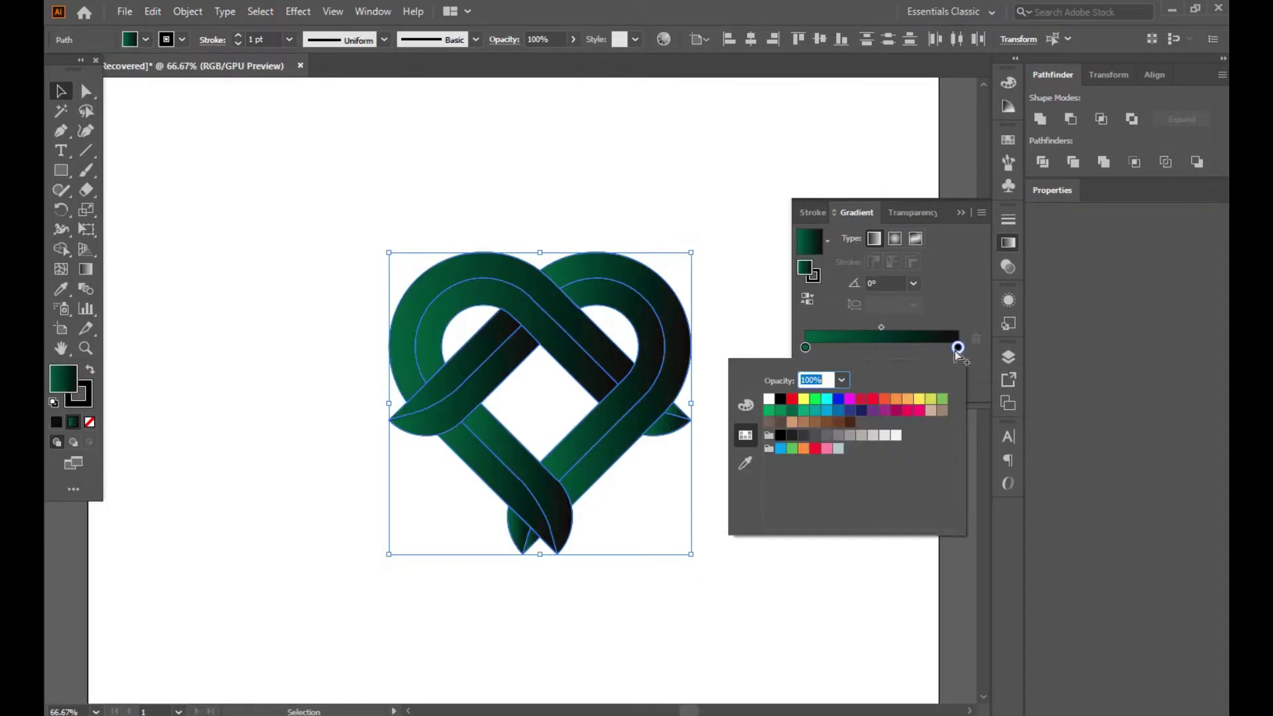
{"action": "left_click", "coordinate": [931, 401]}
{"action": "left_click", "coordinate": [810, 149]}
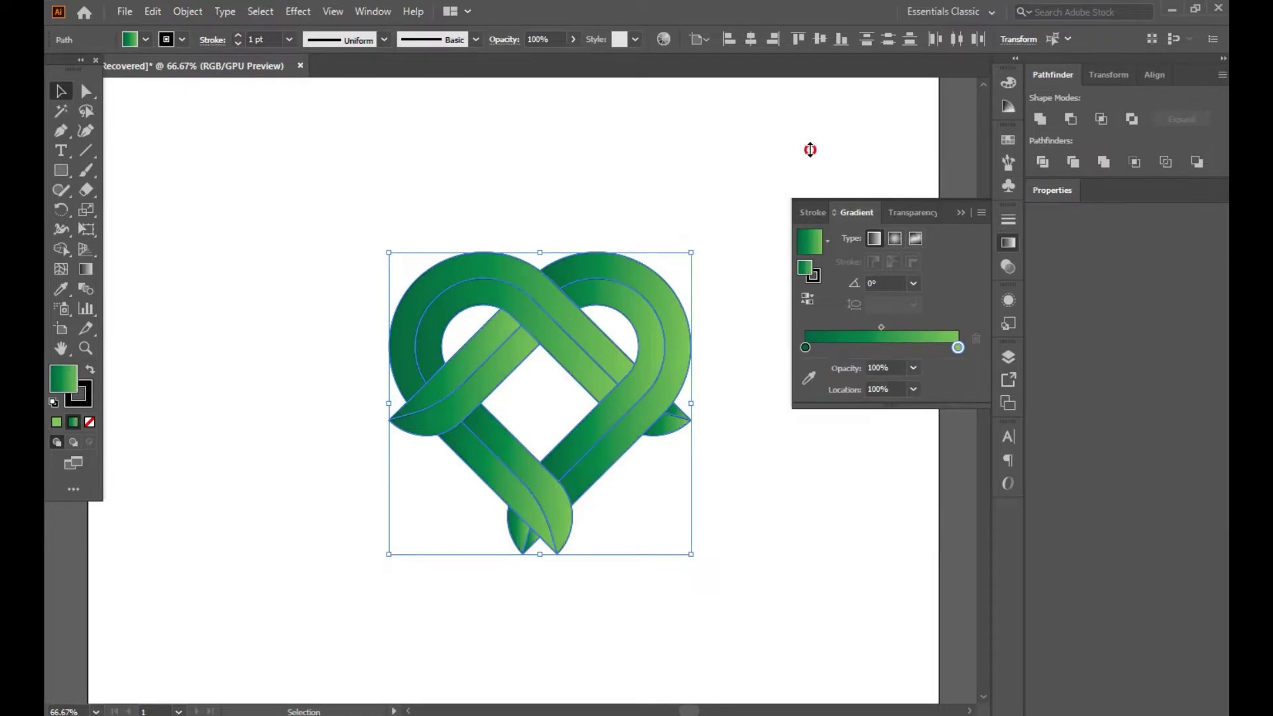
{"action": "left_click", "coordinate": [838, 524]}
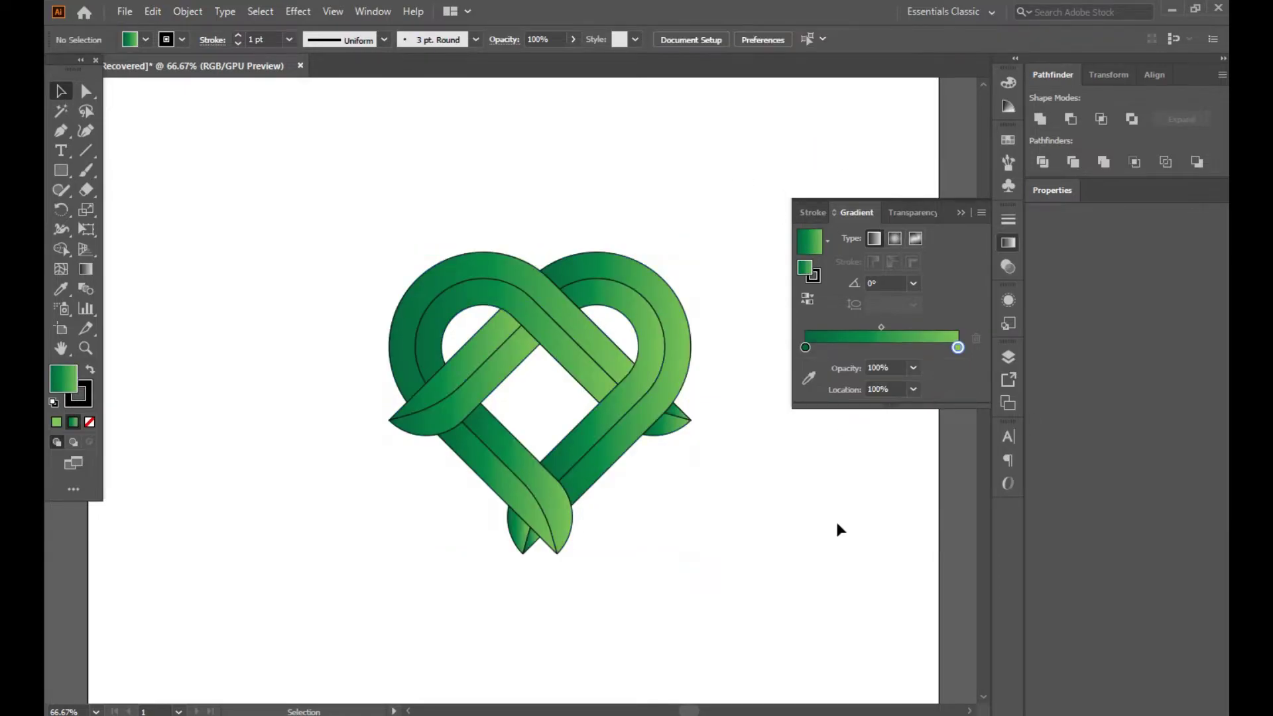
- Redraw the gradient on the upper strip of the left crossing leg at about 45°, with light green toward the heart's centre
{"action": "left_click", "coordinate": [433, 324]}
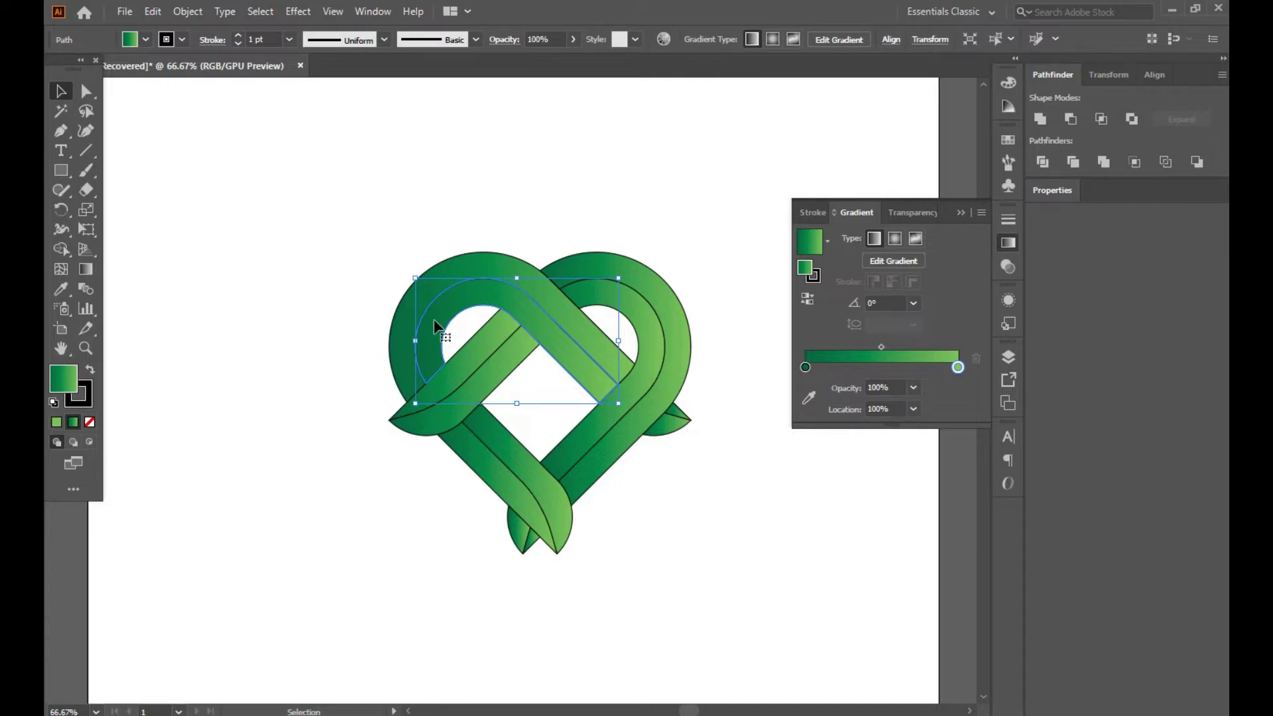
{"action": "left_click", "coordinate": [85, 268]}
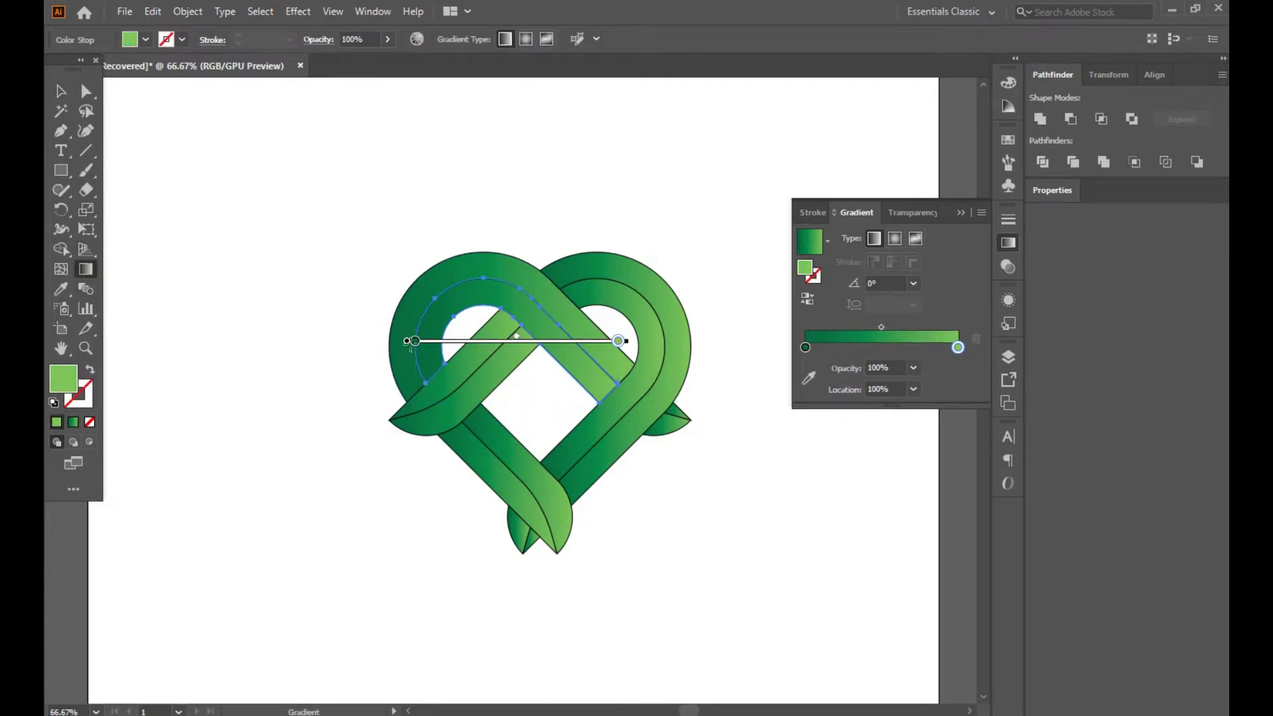
{"action": "left_click", "coordinate": [471, 361]}
{"action": "mouse_move", "coordinate": [292, 494]}
{"action": "left_mouse_down"}
{"action": "mouse_move", "coordinate": [435, 337]}
{"action": "mouse_move", "coordinate": [430, 290]}
{"action": "mouse_move", "coordinate": [499, 277]}
{"action": "left_mouse_up"}
{"action": "key", "text": "v"}
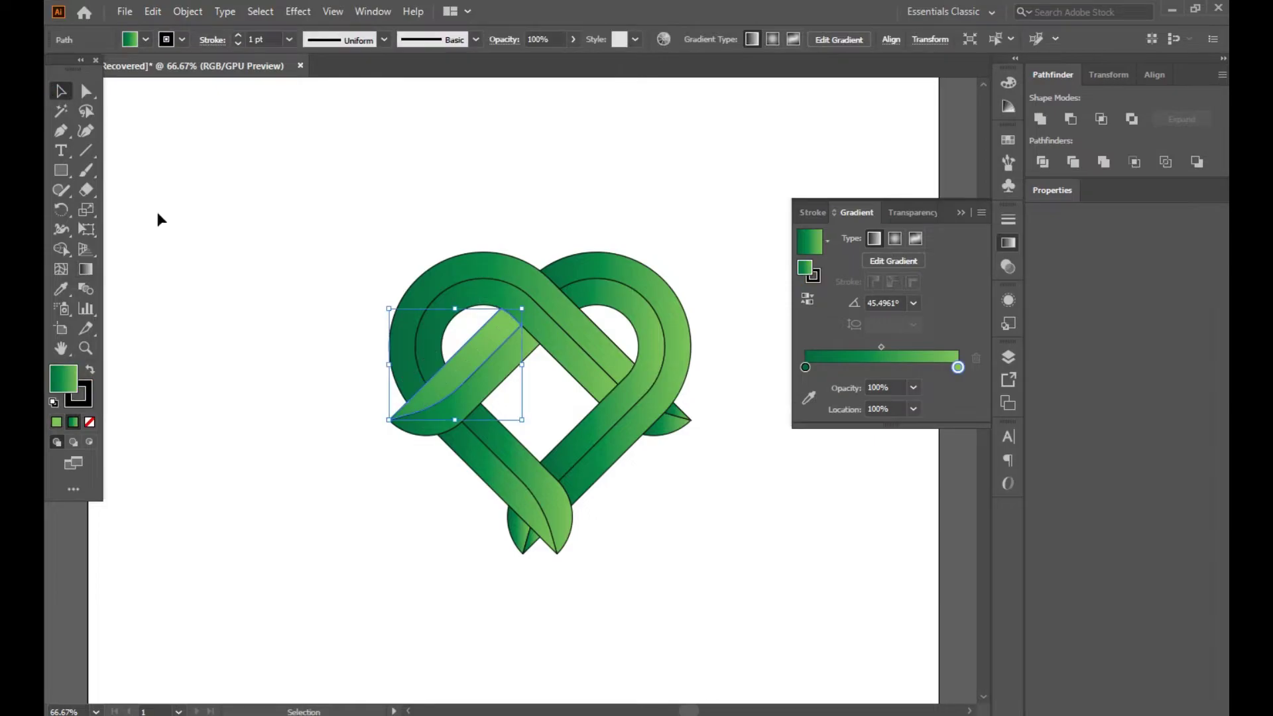
- Redraw the gradient on the lower strip of the left crossing leg at about 55°, starting dark green beyond its lower left
{"action": "left_click", "coordinate": [86, 268]}
{"action": "mouse_move", "coordinate": [398, 512]}
{"action": "left_mouse_down"}
{"action": "mouse_move", "coordinate": [555, 299]}
{"action": "mouse_move", "coordinate": [599, 219]}
{"action": "mouse_move", "coordinate": [586, 242]}
{"action": "mouse_move", "coordinate": [597, 226]}
{"action": "mouse_move", "coordinate": [579, 218]}
{"action": "left_mouse_up"}
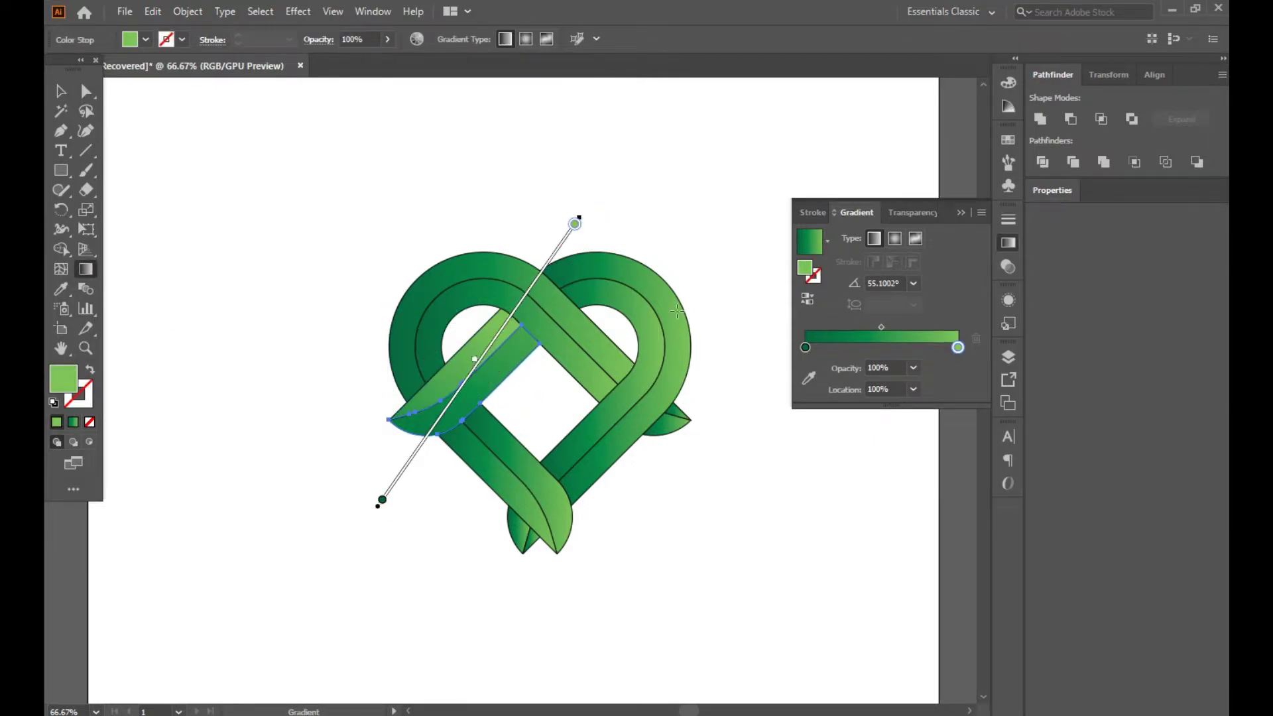
{"action": "left_click", "coordinate": [60, 91]}
{"action": "left_click", "coordinate": [159, 292]}
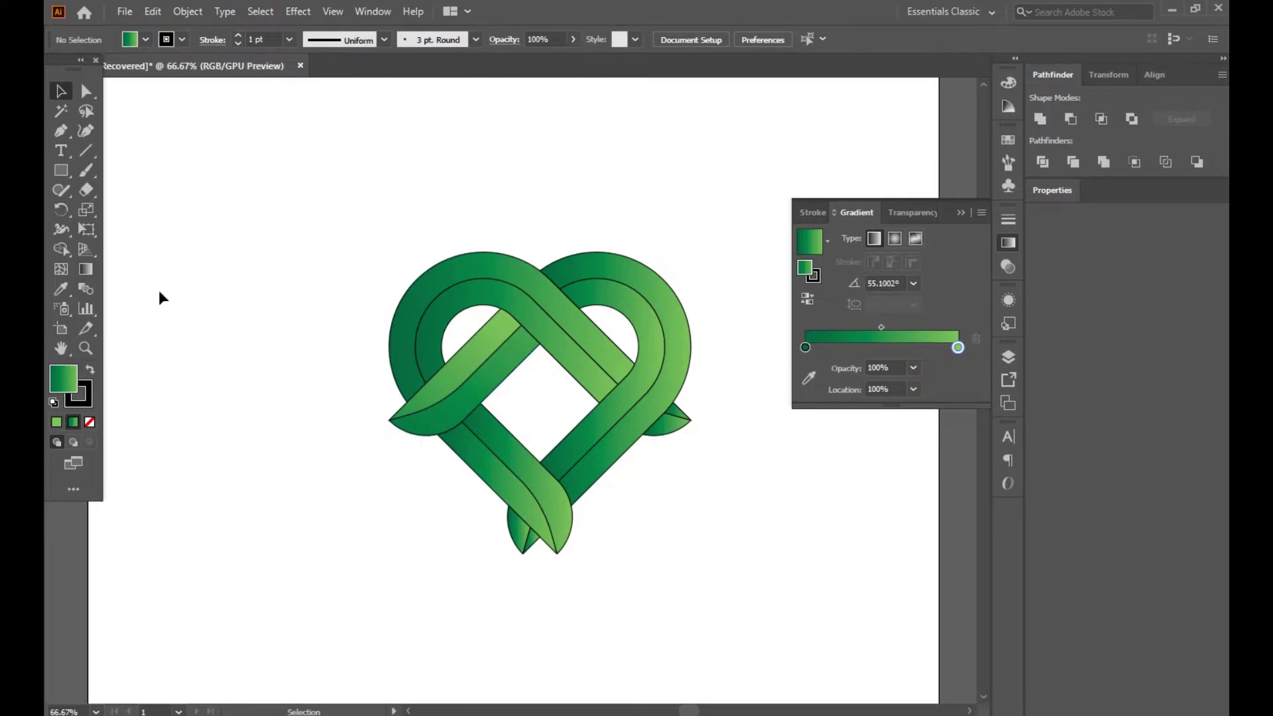
- Redraw the gradient on the outer strip of the lower left leg at about 134°, with dark green toward the bottom tip
{"action": "left_click", "coordinate": [476, 452]}
{"action": "key", "text": "g"}
{"action": "mouse_move", "coordinate": [322, 399]}
{"action": "left_mouse_down"}
{"action": "mouse_move", "coordinate": [610, 650]}
{"action": "mouse_move", "coordinate": [454, 526]}
{"action": "mouse_move", "coordinate": [411, 446]}
{"action": "left_mouse_up"}
{"action": "mouse_move", "coordinate": [584, 648]}
{"action": "left_mouse_down"}
{"action": "mouse_move", "coordinate": [431, 489]}
{"action": "mouse_move", "coordinate": [454, 515]}
{"action": "left_mouse_up"}
{"action": "left_click_drag", "start_coordinate": [623, 605], "coordinate": [497, 476]}
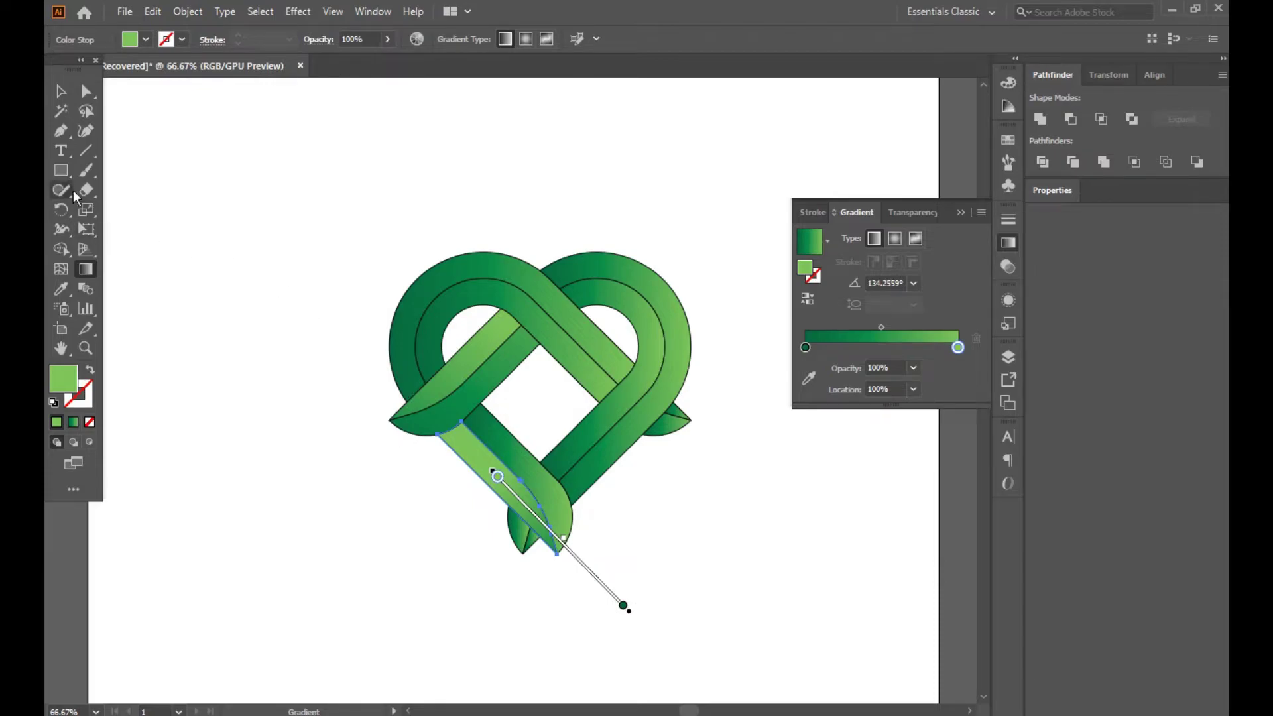
- Redraw the gradient on the inner strip of the lower left leg at about 113°, running from dark at the tip to light above
{"action": "left_click", "coordinate": [61, 91]}
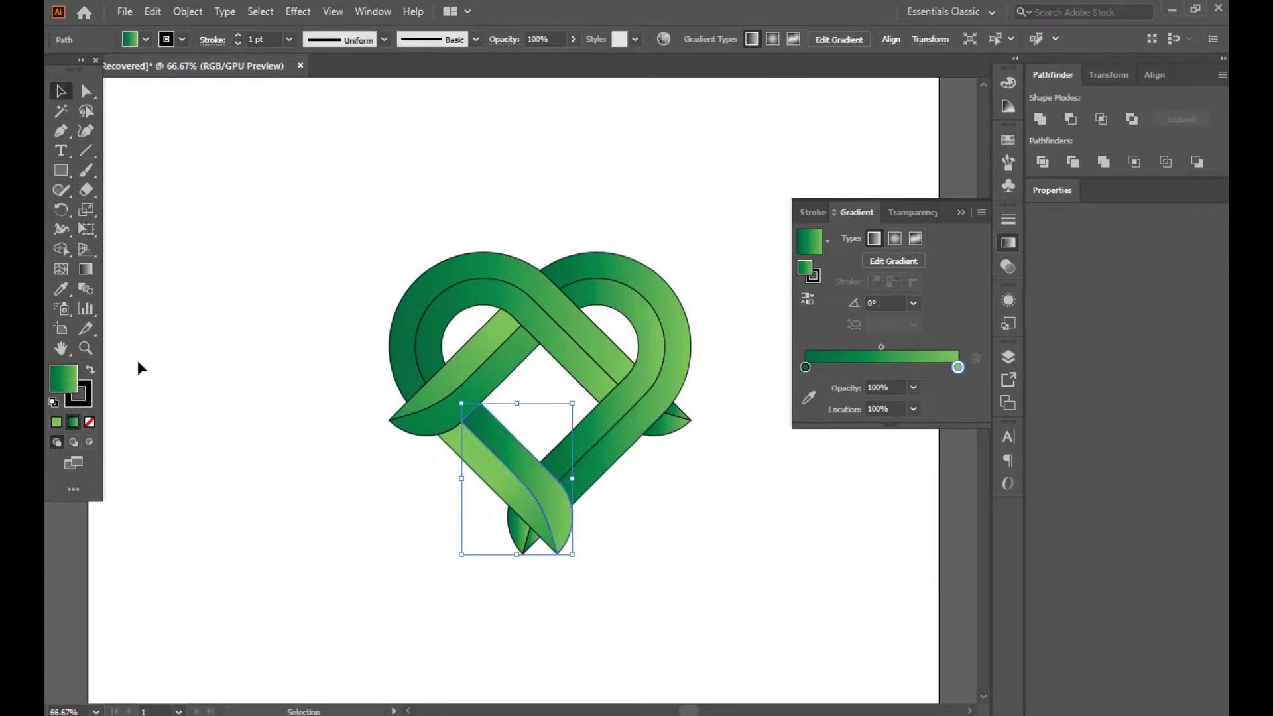
{"action": "left_click", "coordinate": [85, 268]}
{"action": "mouse_move", "coordinate": [594, 478]}
{"action": "left_mouse_down"}
{"action": "mouse_move", "coordinate": [666, 577]}
{"action": "mouse_move", "coordinate": [601, 523]}
{"action": "mouse_move", "coordinate": [618, 573]}
{"action": "mouse_move", "coordinate": [570, 484]}
{"action": "mouse_move", "coordinate": [554, 427]}
{"action": "mouse_move", "coordinate": [569, 348]}
{"action": "mouse_move", "coordinate": [492, 336]}
{"action": "left_mouse_up"}
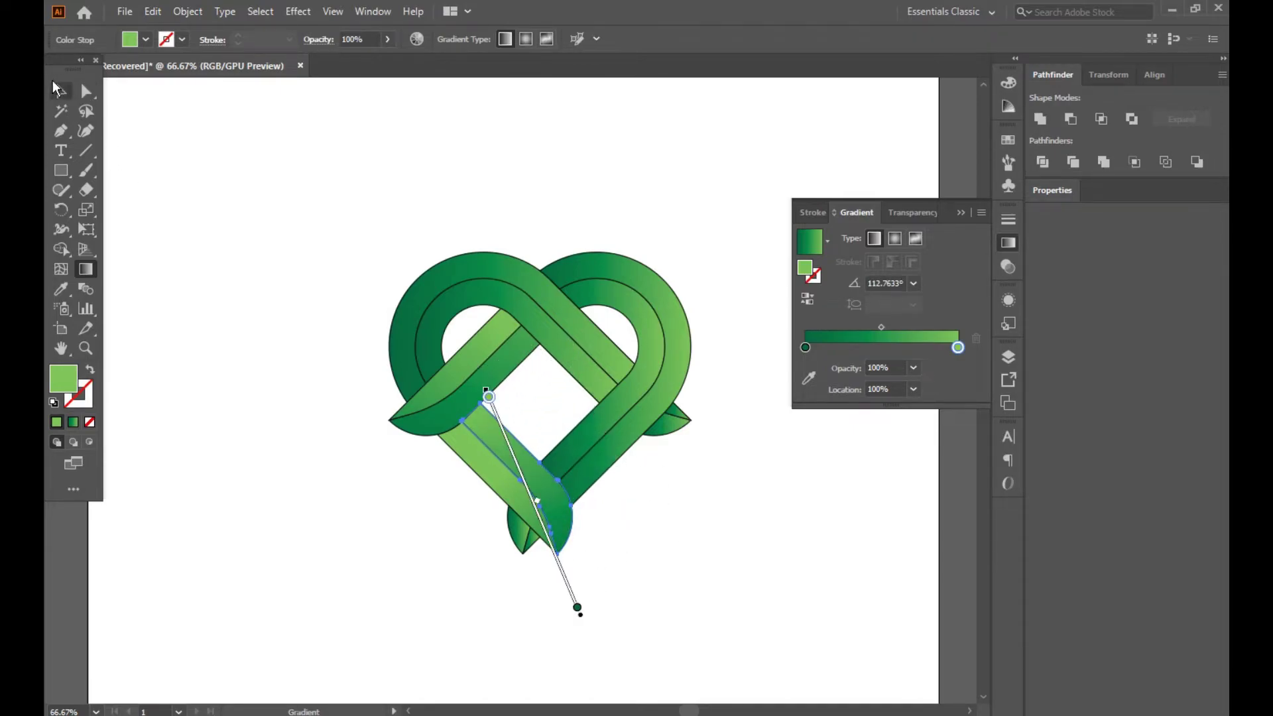
- Redraw the gradient on the outer band of the left loop with a short line outside the heart, making it light green
{"action": "left_click", "coordinate": [58, 88]}
{"action": "left_click", "coordinate": [411, 361]}
{"action": "left_click", "coordinate": [260, 315]}
{"action": "left_click", "coordinate": [397, 355]}
{"action": "key", "text": "g"}
{"action": "mouse_move", "coordinate": [240, 497]}
{"action": "left_mouse_down"}
{"action": "mouse_move", "coordinate": [368, 300]}
{"action": "mouse_move", "coordinate": [340, 265]}
{"action": "mouse_move", "coordinate": [332, 324]}
{"action": "mouse_move", "coordinate": [235, 443]}
{"action": "left_mouse_up"}
- Redraw the gradient on the inner band of the left loop at about 80°, starting dark green below the loop
{"action": "left_click", "coordinate": [61, 91]}
{"action": "left_click", "coordinate": [446, 391]}
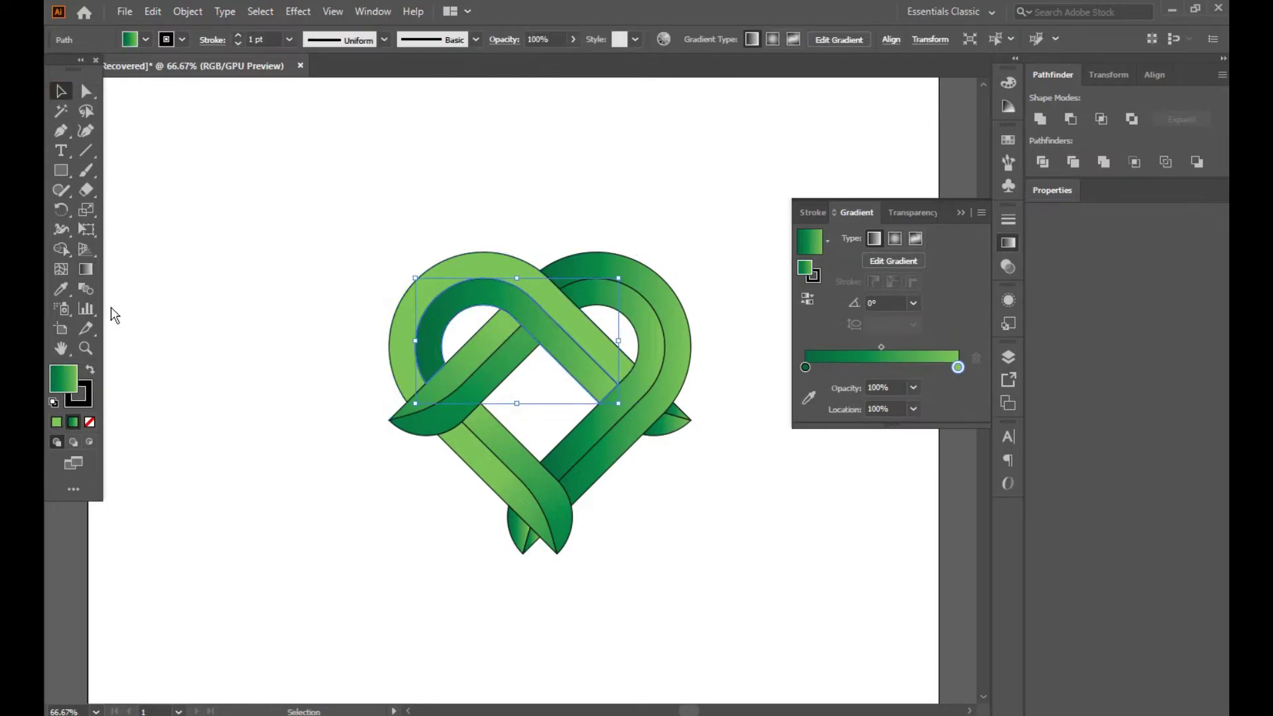
{"action": "key", "text": "g"}
{"action": "mouse_move", "coordinate": [358, 517]}
{"action": "left_mouse_down"}
{"action": "mouse_move", "coordinate": [401, 210]}
{"action": "mouse_move", "coordinate": [411, 219]}
{"action": "left_mouse_up"}
{"action": "key", "text": "v"}
{"action": "left_click", "coordinate": [225, 441]}
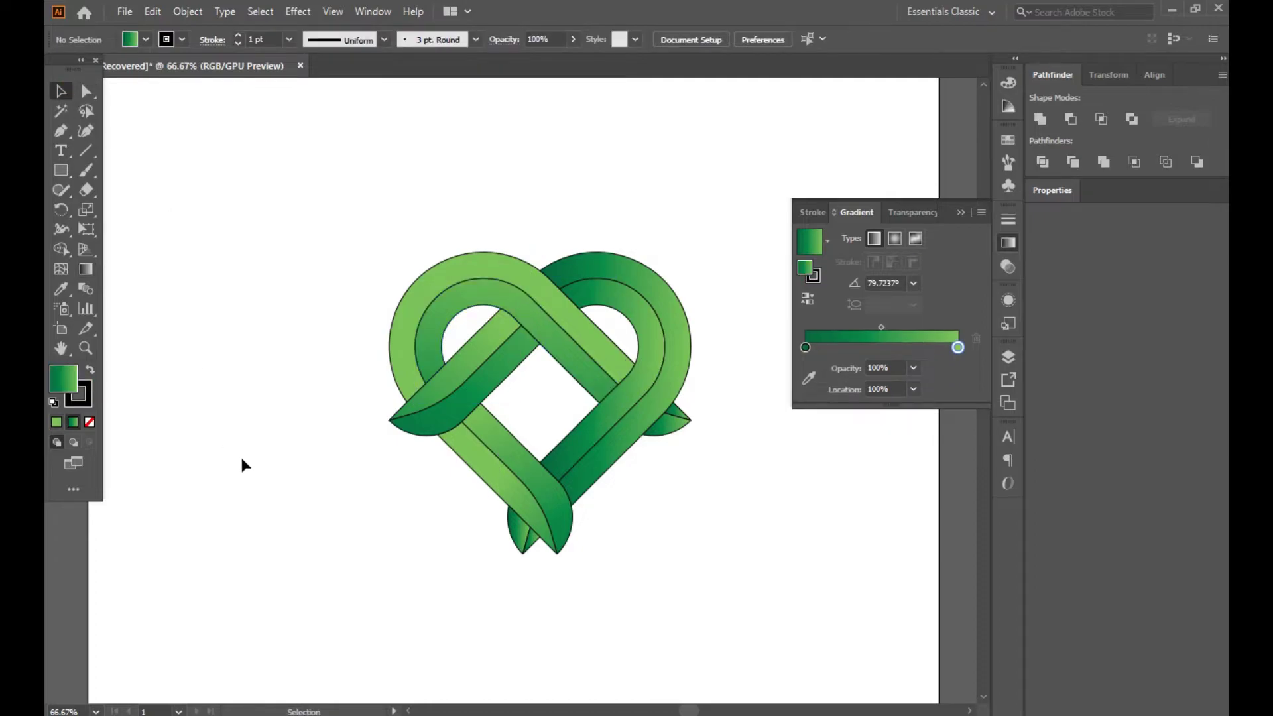
- Change the dark gradient stop of all the main heart strips to a brighter green, keeping the light green end stop
{"action": "left_click_drag", "start_coordinate": [372, 257], "coordinate": [690, 447]}
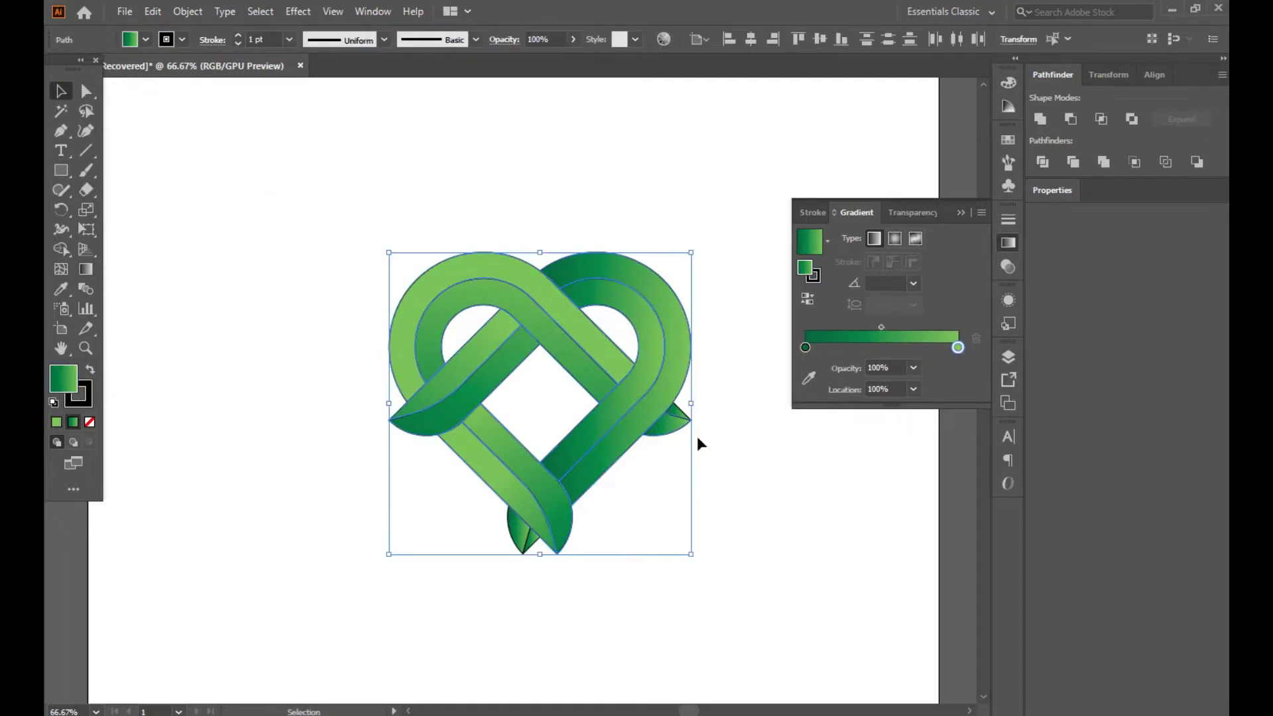
{"action": "double_click", "coordinate": [957, 348]}
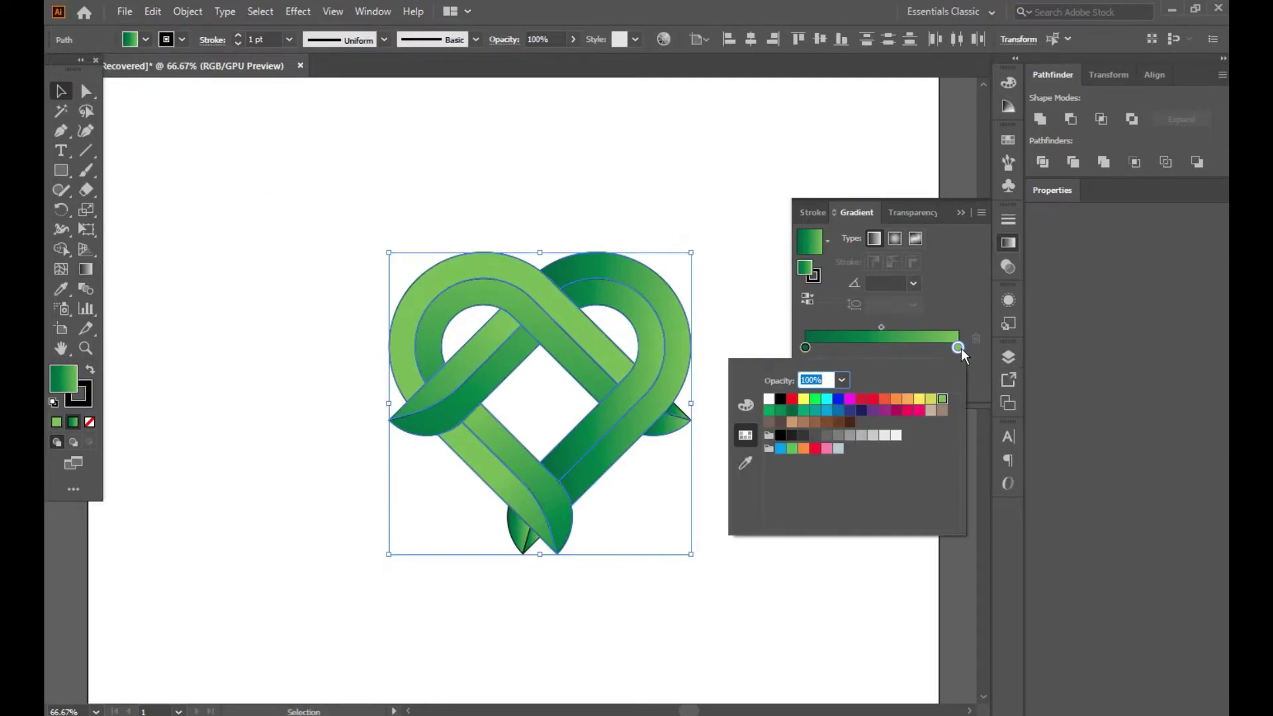
{"action": "left_click", "coordinate": [931, 399]}
{"action": "left_click", "coordinate": [945, 401]}
{"action": "left_click", "coordinate": [931, 400]}
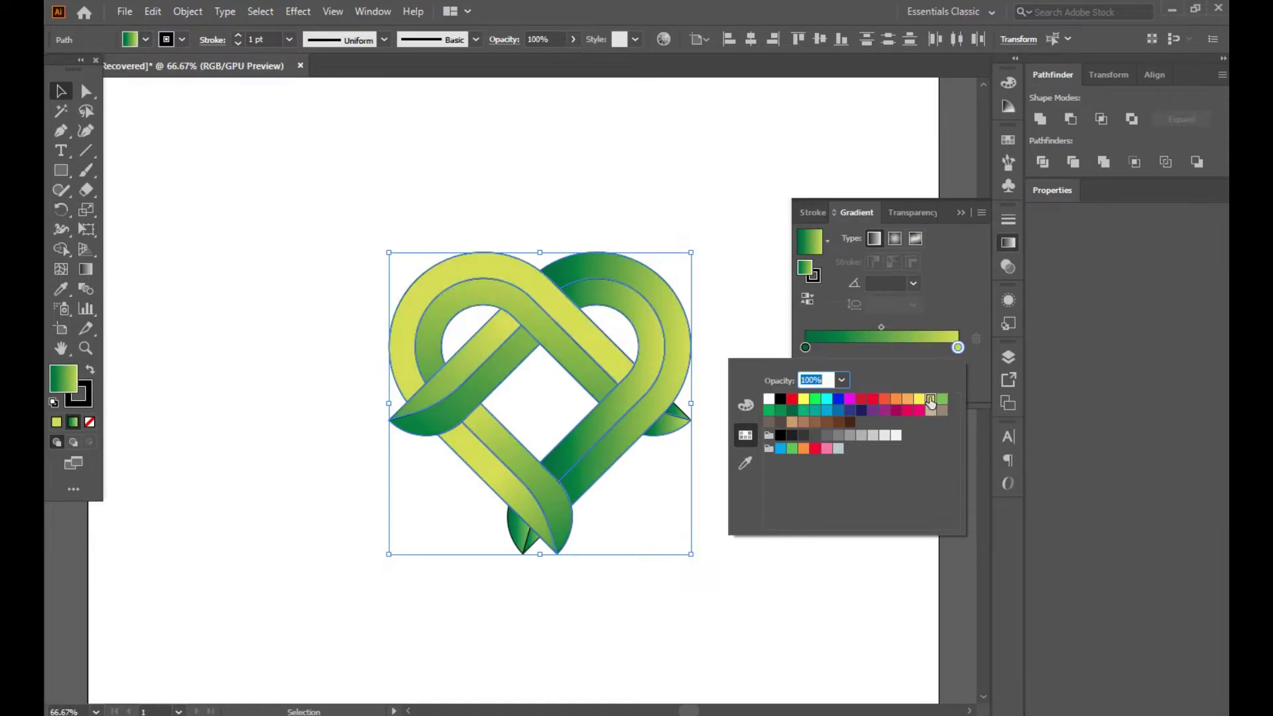
{"action": "left_click", "coordinate": [945, 401]}
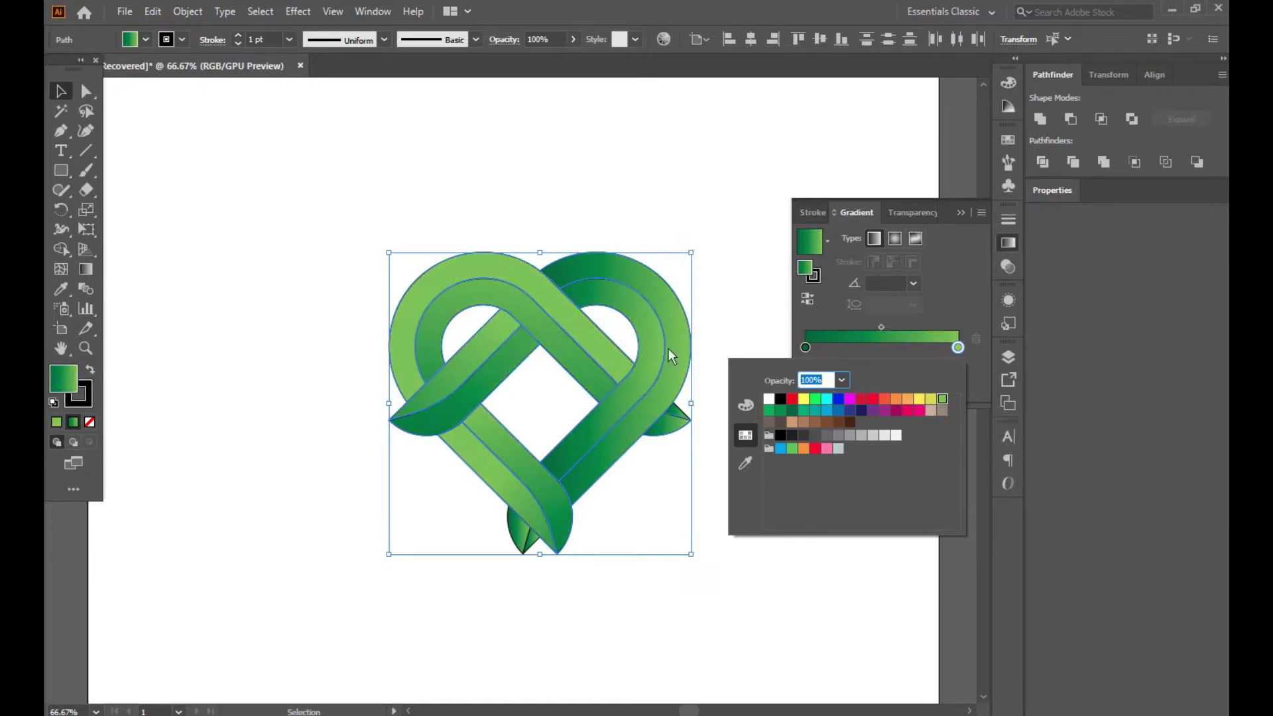
{"action": "double_click", "coordinate": [805, 348]}
{"action": "left_click", "coordinate": [780, 411]}
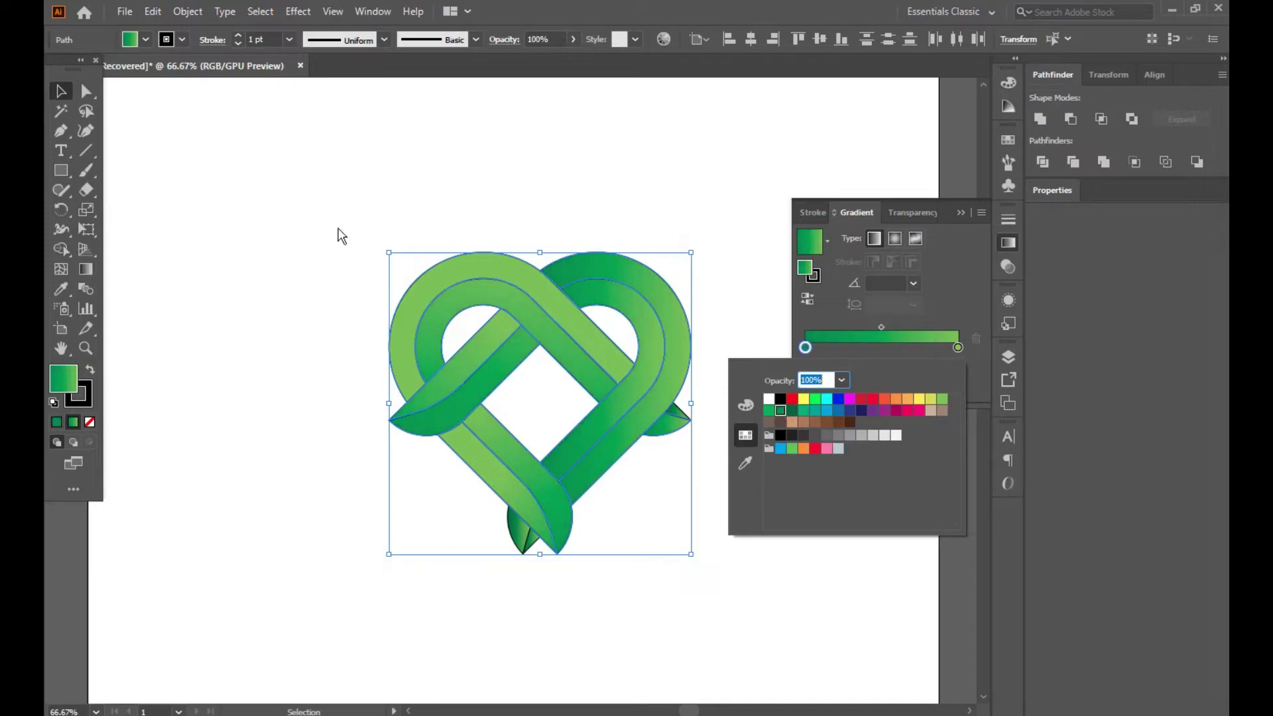
{"action": "left_click", "coordinate": [171, 176]}
{"action": "left_click", "coordinate": [170, 176]}
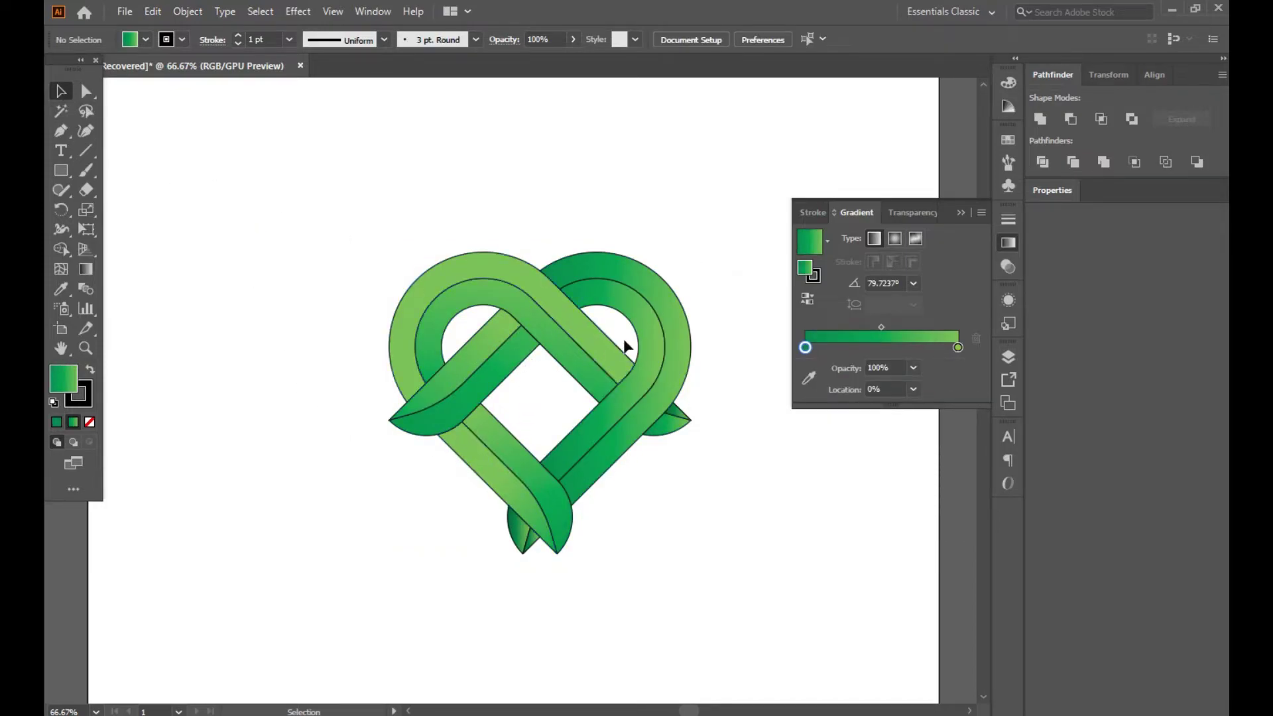
- Redraw the gradient on the upper strip of the left crossing leg at about 44°, starting dark beyond its lower left
{"action": "left_click", "coordinate": [483, 356]}
{"action": "key", "text": "g"}
{"action": "mouse_move", "coordinate": [248, 448]}
{"action": "left_mouse_down"}
{"action": "mouse_move", "coordinate": [372, 285]}
{"action": "mouse_move", "coordinate": [337, 316]}
{"action": "mouse_move", "coordinate": [370, 342]}
{"action": "mouse_move", "coordinate": [309, 511]}
{"action": "left_mouse_up"}
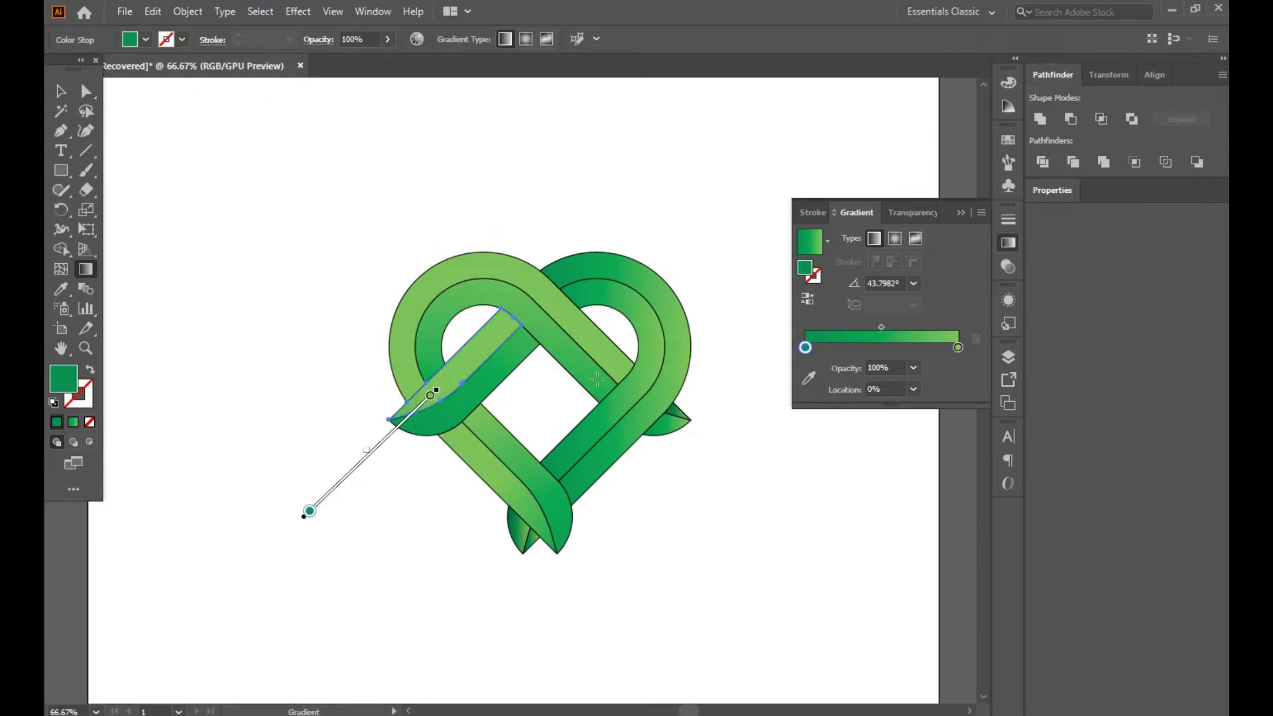
{"action": "key", "text": "v"}
- Redraw the gradient on the lower strip of the left crossing leg at about 54°, with dark green toward its lower left tip
{"action": "left_click", "coordinate": [486, 377]}
{"action": "key", "text": "g"}
{"action": "mouse_move", "coordinate": [639, 158]}
{"action": "left_mouse_down"}
{"action": "mouse_move", "coordinate": [426, 398]}
{"action": "mouse_move", "coordinate": [349, 435]}
{"action": "mouse_move", "coordinate": [393, 399]}
{"action": "left_mouse_up"}
{"action": "left_click_drag", "start_coordinate": [388, 585], "coordinate": [583, 310]}
{"action": "key", "text": "v"}
{"action": "left_click", "coordinate": [485, 555]}
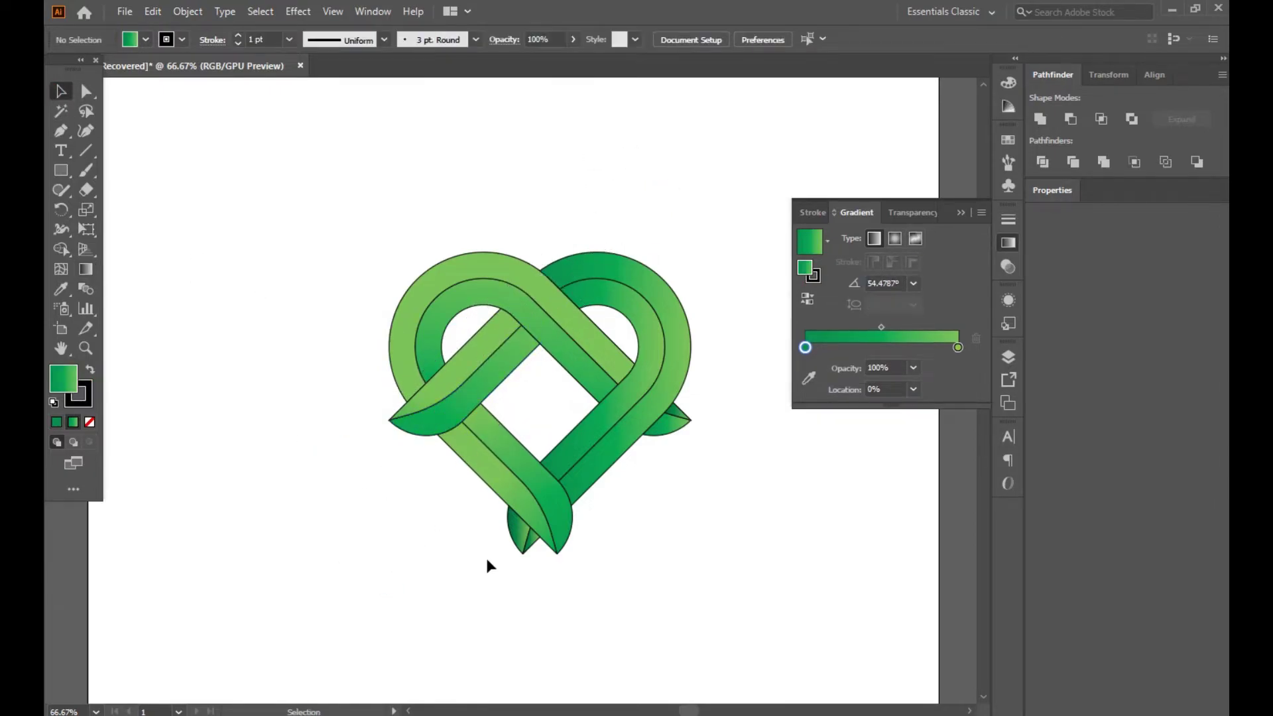
- Redraw the gradient on the inner band of the left loop, starting dark green outside the heart's upper left
{"action": "left_click", "coordinate": [555, 343]}
{"action": "key", "text": "g"}
{"action": "mouse_move", "coordinate": [281, 164]}
{"action": "left_mouse_down"}
{"action": "mouse_move", "coordinate": [690, 484]}
{"action": "mouse_move", "coordinate": [549, 332]}
{"action": "mouse_move", "coordinate": [568, 284]}
{"action": "left_mouse_up"}
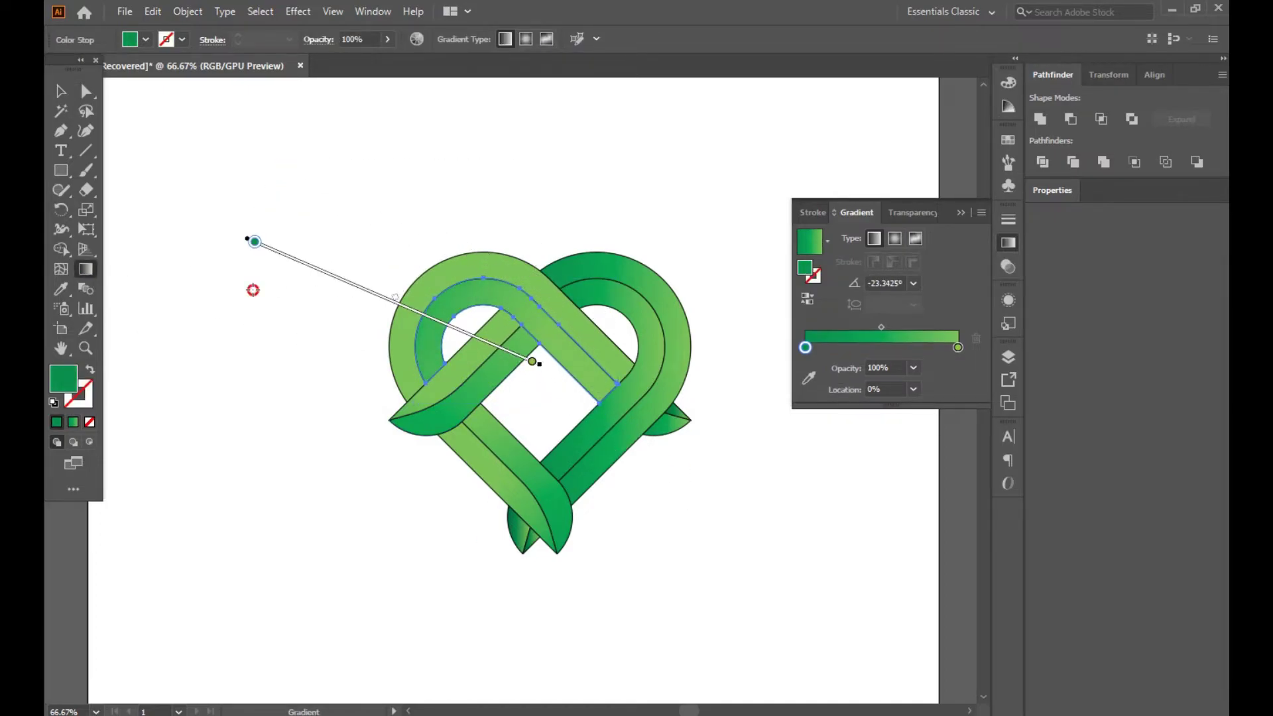
{"action": "key", "text": "v"}
- Redraw the gradient on the outer band of the left loop at about -34° outside the heart and nudge its midpoint toward the light stop
{"action": "left_click", "coordinate": [386, 353]}
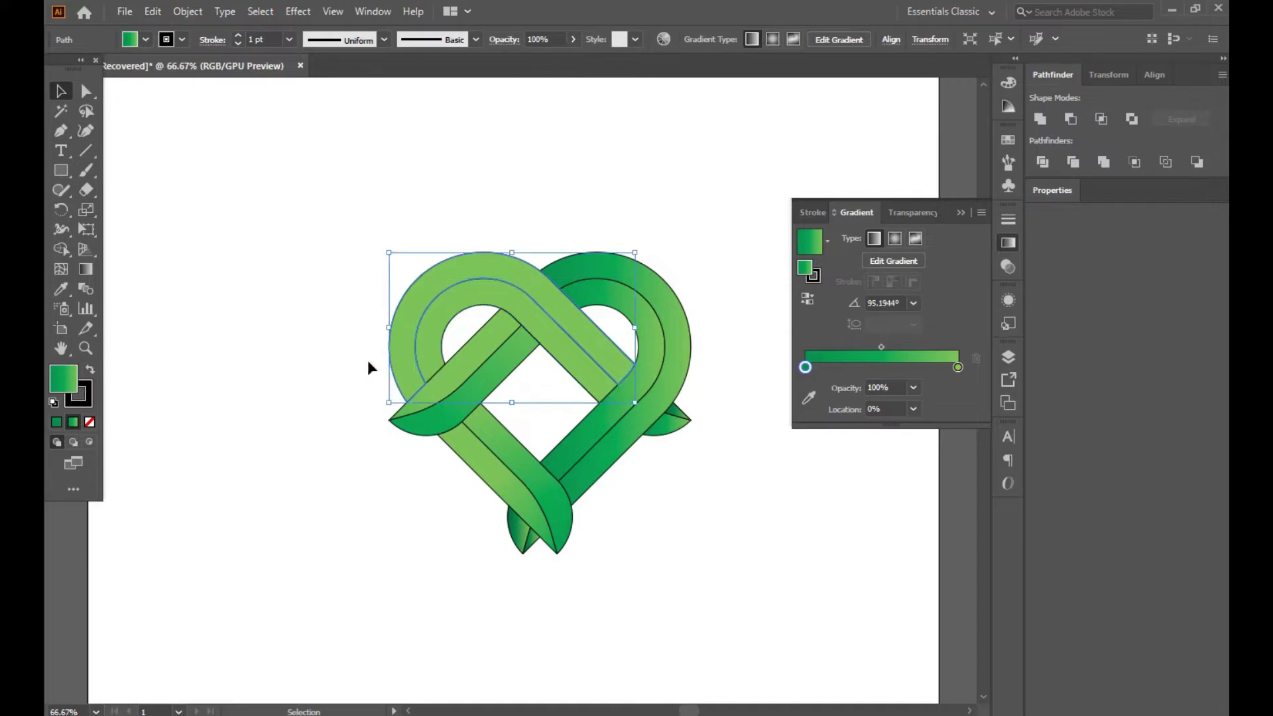
{"action": "key", "text": "g"}
{"action": "mouse_move", "coordinate": [308, 132]}
{"action": "left_mouse_down"}
{"action": "mouse_move", "coordinate": [626, 426]}
{"action": "mouse_move", "coordinate": [492, 250]}
{"action": "mouse_move", "coordinate": [265, 125]}
{"action": "mouse_move", "coordinate": [370, 172]}
{"action": "mouse_move", "coordinate": [363, 263]}
{"action": "left_mouse_up"}
{"action": "mouse_move", "coordinate": [881, 328]}
{"action": "left_mouse_down"}
{"action": "mouse_move", "coordinate": [818, 331]}
{"action": "mouse_move", "coordinate": [884, 328]}
{"action": "left_mouse_up"}
- Try a yellow-green end stop in the gradient of the left loop's outer band and restore the light green
{"action": "double_click", "coordinate": [958, 348]}
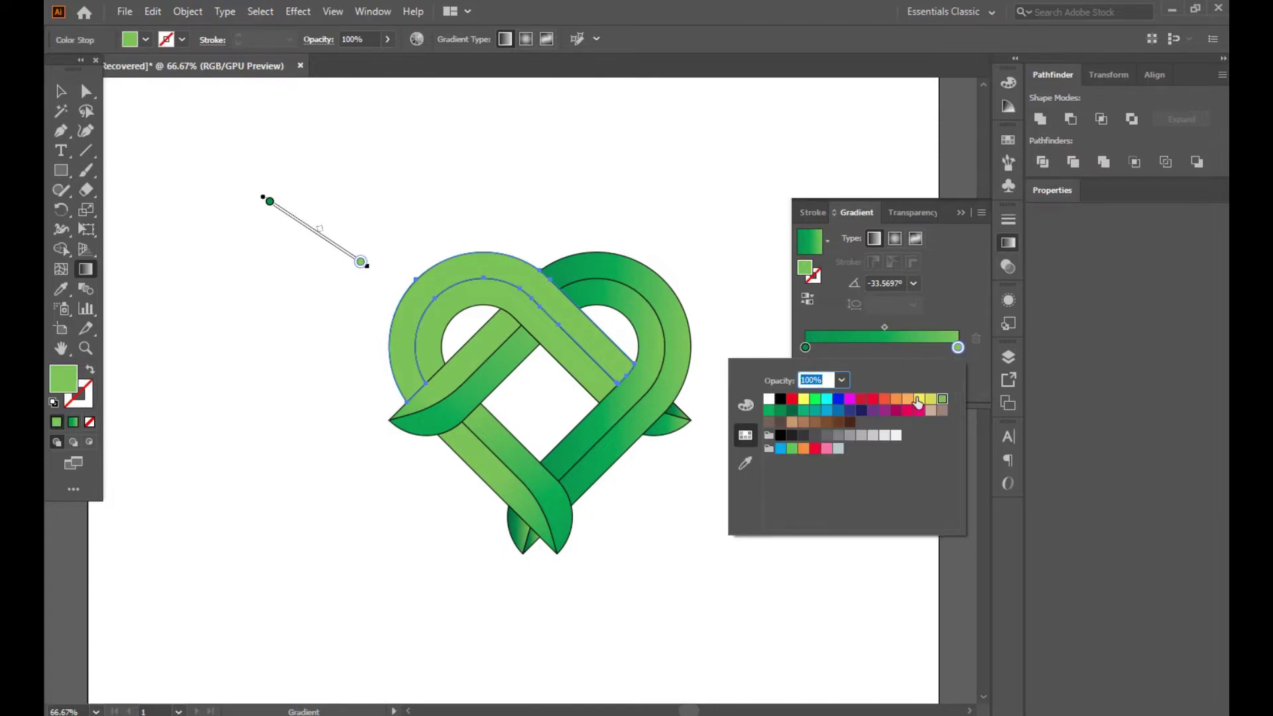
{"action": "left_click", "coordinate": [931, 399]}
{"action": "left_click", "coordinate": [941, 399]}
{"action": "key", "text": "Escape"}
- Redraw the gradient on the outer band of the left loop at about -114°, starting dark green above the heart's notch
{"action": "left_click_drag", "start_coordinate": [325, 105], "coordinate": [384, 185]}
{"action": "left_click_drag", "start_coordinate": [570, 213], "coordinate": [507, 354]}
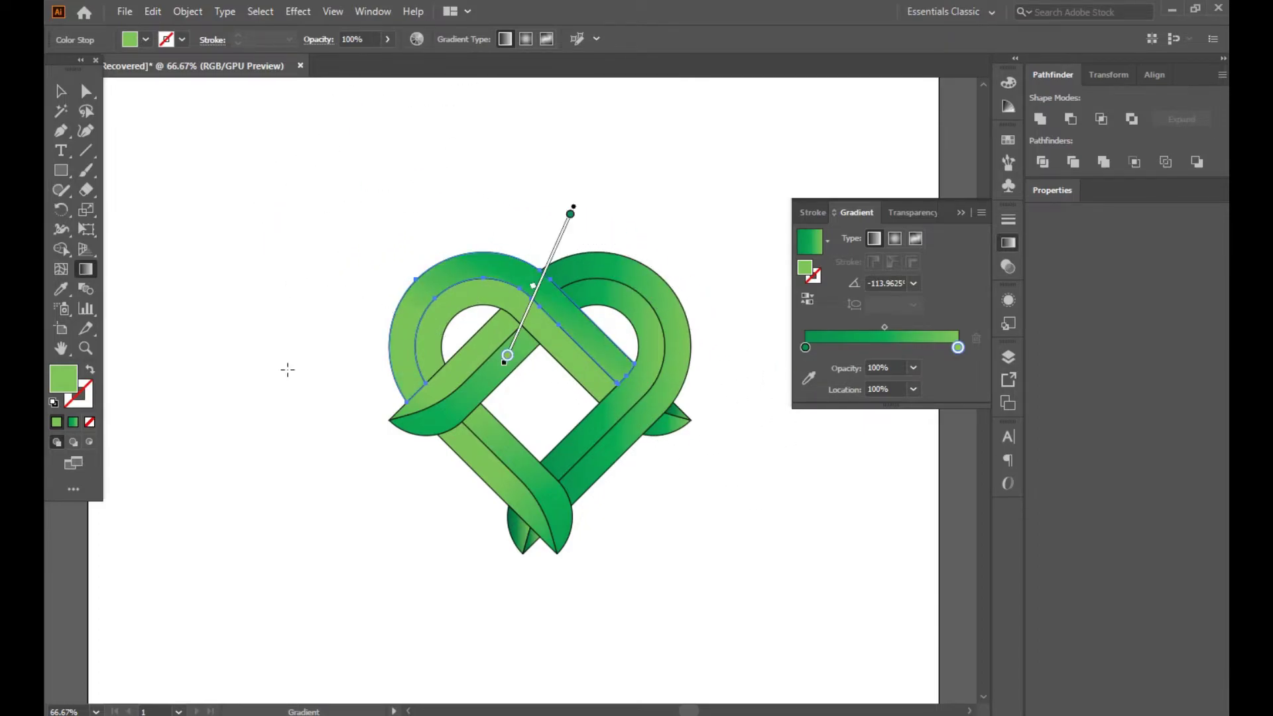
{"action": "key", "text": "v"}
- Redraw the gradient on the inner band of the left loop so it runs from dark on the left to light at the crossing
{"action": "left_click_drag", "start_coordinate": [310, 204], "coordinate": [447, 447]}
{"action": "left_click", "coordinate": [427, 335]}
{"action": "left_click", "coordinate": [86, 268]}
{"action": "left_click_drag", "start_coordinate": [325, 252], "coordinate": [569, 344]}
{"action": "key", "text": "v"}
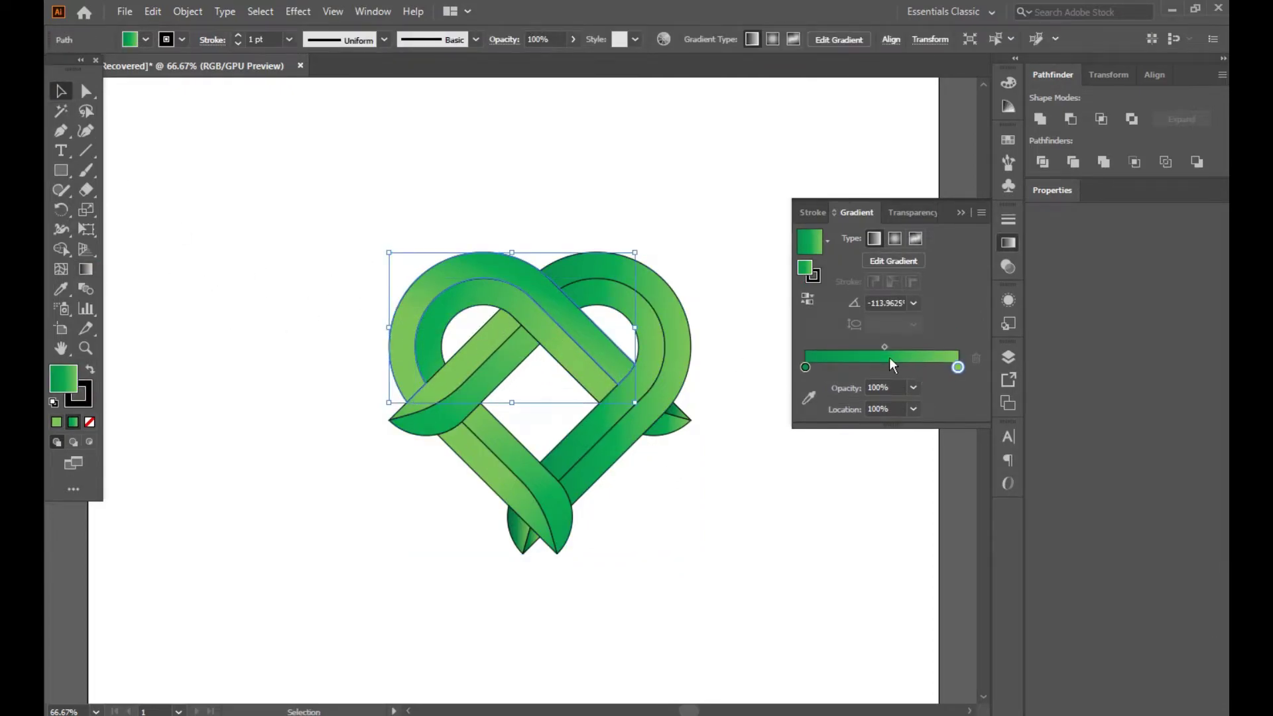
- Redraw the gradient on the outer band of the left loop at about 141°, starting dark green outside the heart's lower right
{"action": "left_click", "coordinate": [87, 269]}
{"action": "left_click_drag", "start_coordinate": [269, 142], "coordinate": [469, 242]}
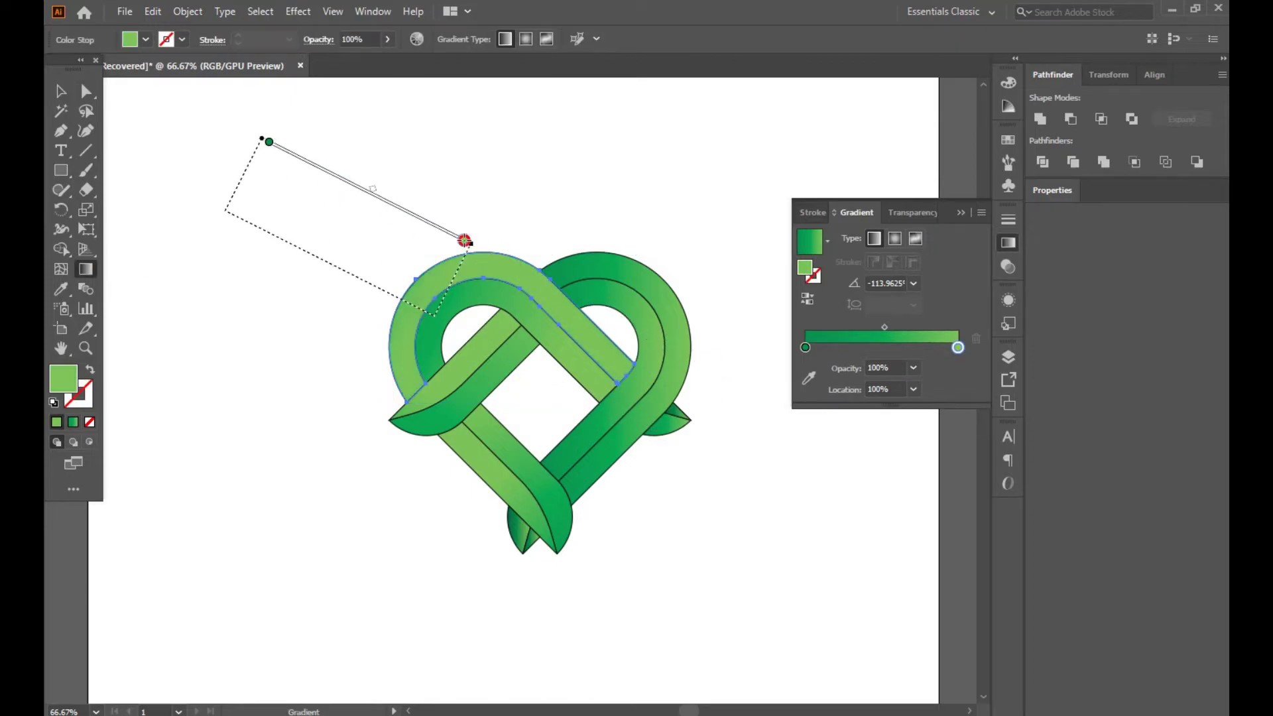
{"action": "left_click_drag", "start_coordinate": [364, 596], "coordinate": [366, 338]}
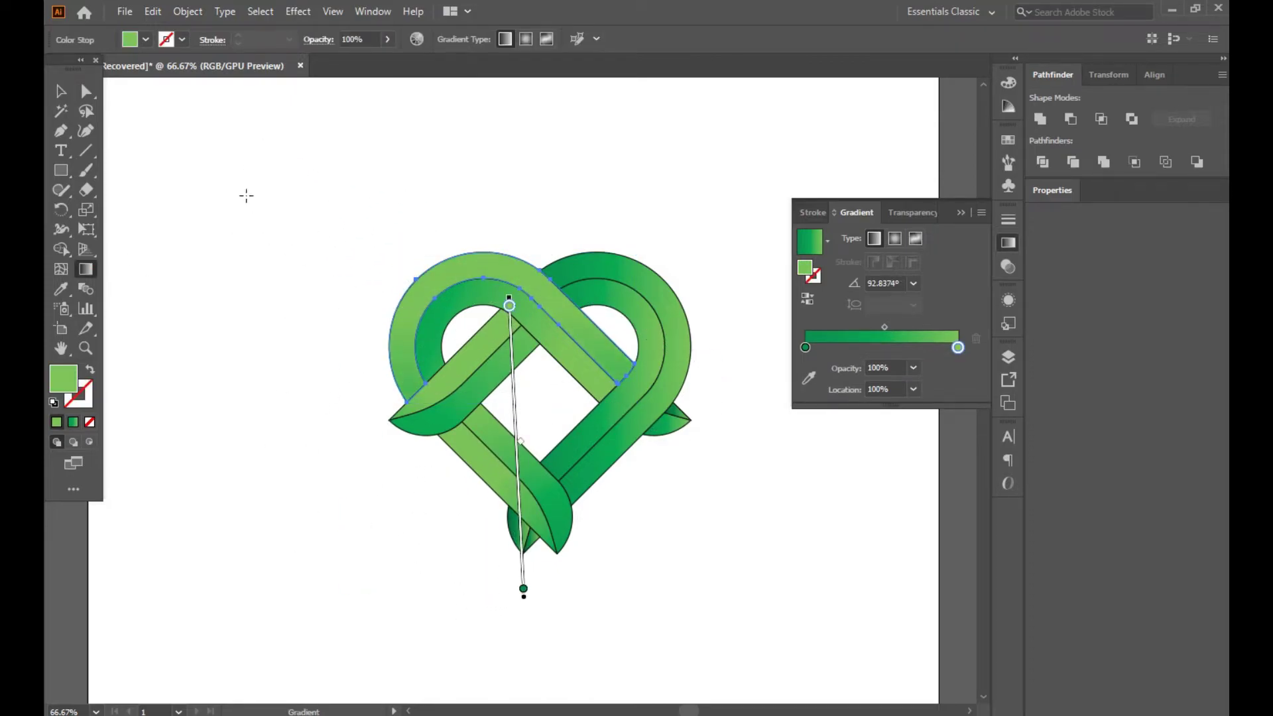
{"action": "left_click_drag", "start_coordinate": [243, 178], "coordinate": [469, 262]}
{"action": "mouse_move", "coordinate": [790, 591]}
{"action": "left_mouse_down"}
{"action": "mouse_move", "coordinate": [361, 312]}
{"action": "mouse_move", "coordinate": [417, 369]}
{"action": "mouse_move", "coordinate": [492, 352]}
{"action": "left_mouse_up"}
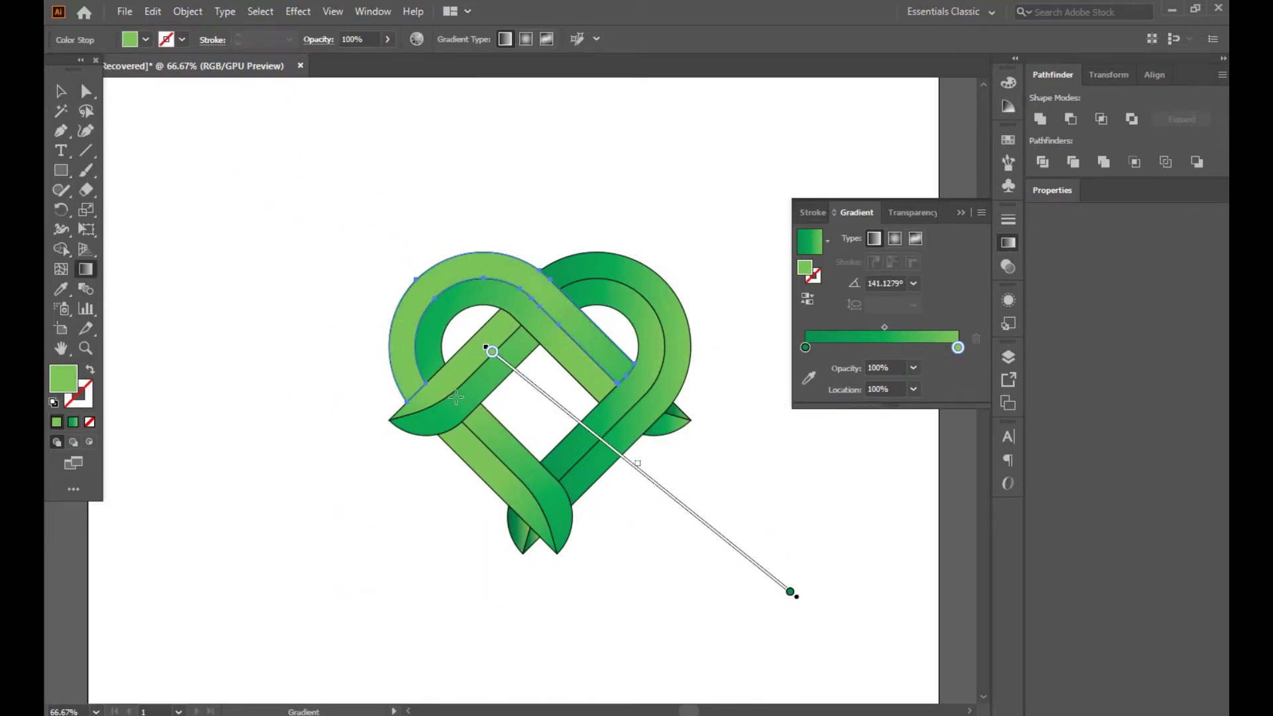
{"action": "key", "text": "v"}
{"action": "left_click", "coordinate": [261, 193]}
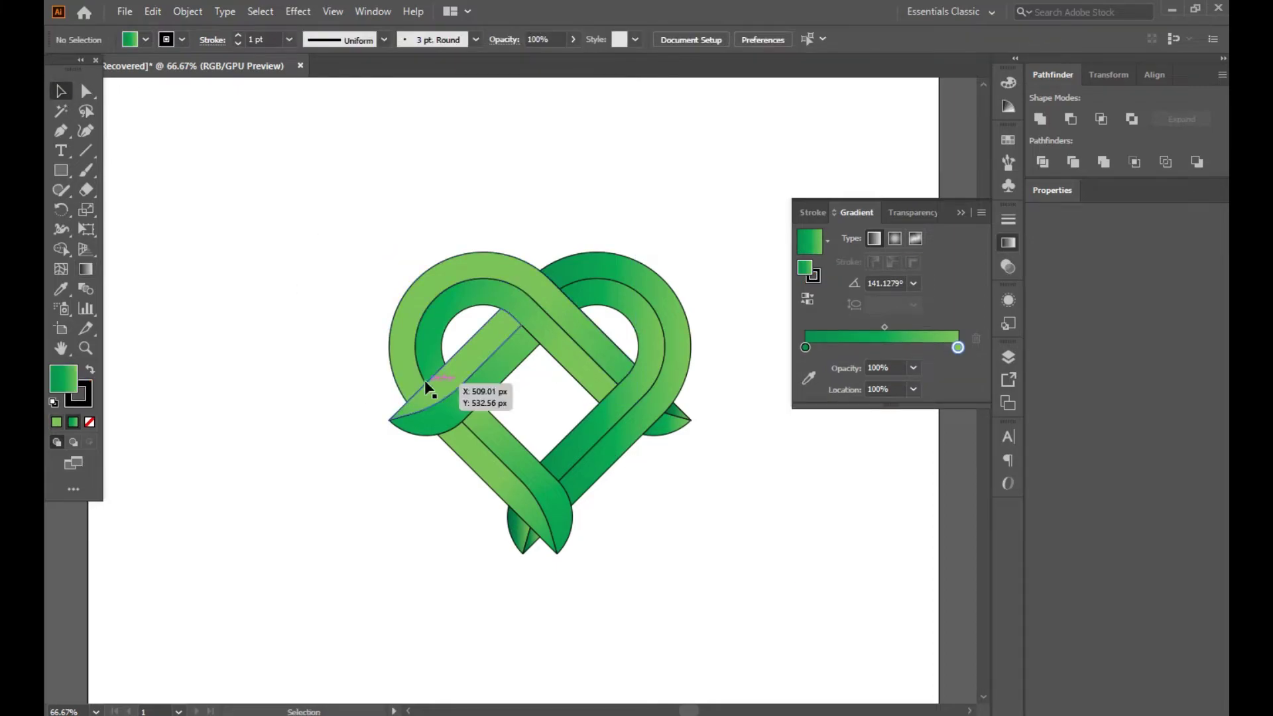
- Redraw the gradient on the outer band of the right loop with a short line outside the heart, making it light green
{"action": "left_click", "coordinate": [599, 275]}
{"action": "key", "text": "g"}
{"action": "mouse_move", "coordinate": [748, 139]}
{"action": "left_mouse_down"}
{"action": "mouse_move", "coordinate": [716, 352]}
{"action": "mouse_move", "coordinate": [731, 255]}
{"action": "left_mouse_up"}
{"action": "key", "text": "v"}
- Remove the black stroke from the whole heart logo
{"action": "key", "text": "ctrl+a"}
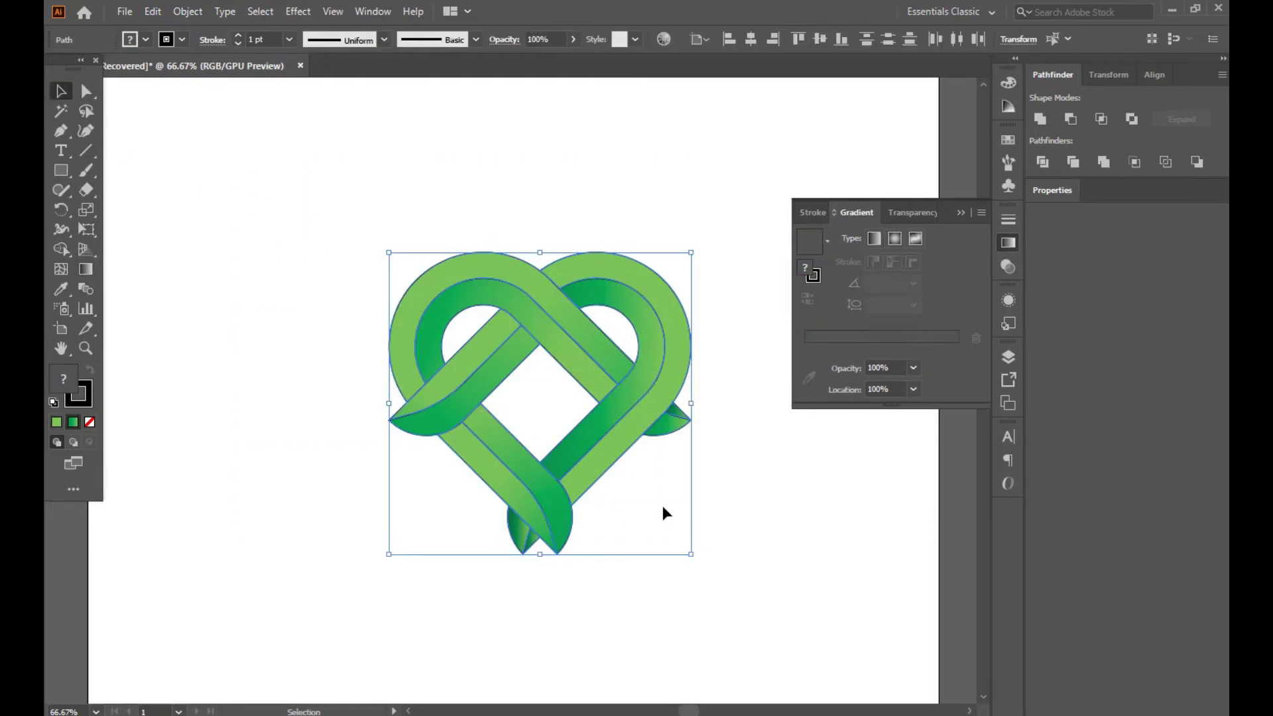
{"action": "left_click", "coordinate": [86, 401]}
{"action": "left_click", "coordinate": [91, 422]}
{"action": "left_click", "coordinate": [258, 294]}
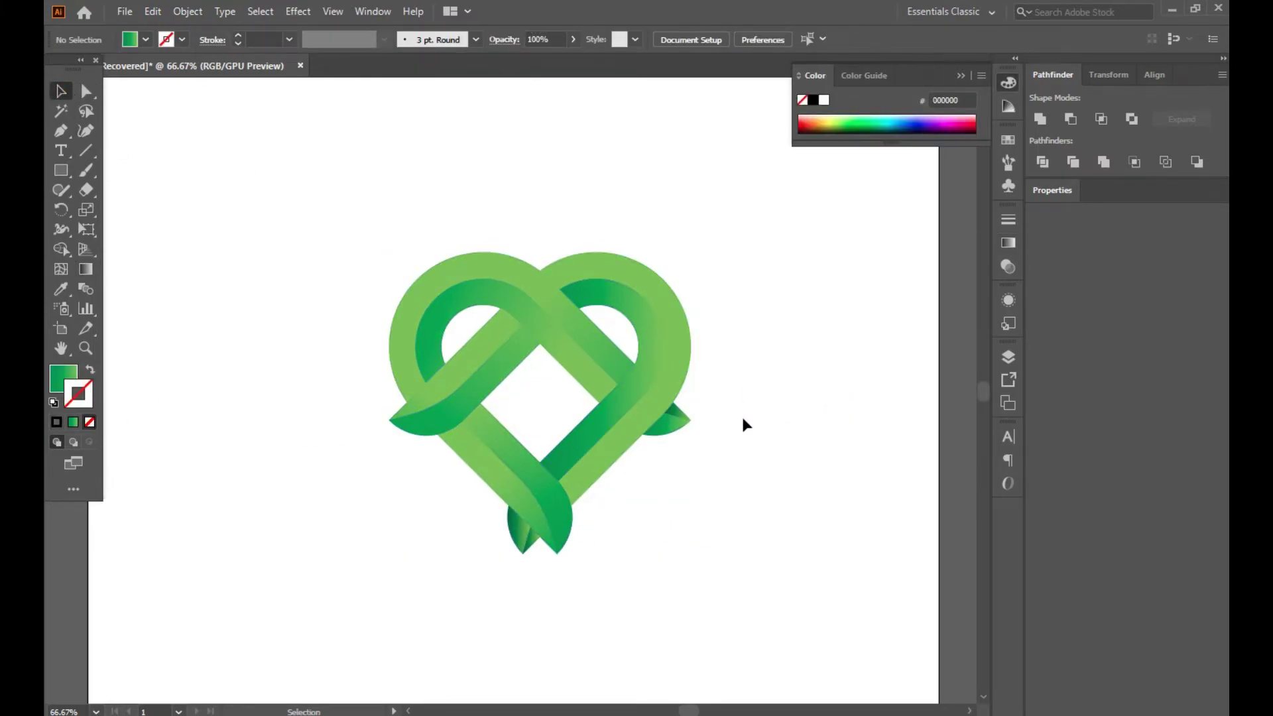
- Redraw the fill gradient on the left loop's inner band diagonally from outside the heart's upper left to the central opening
{"action": "left_click", "coordinate": [519, 321]}
{"action": "left_click", "coordinate": [89, 268]}
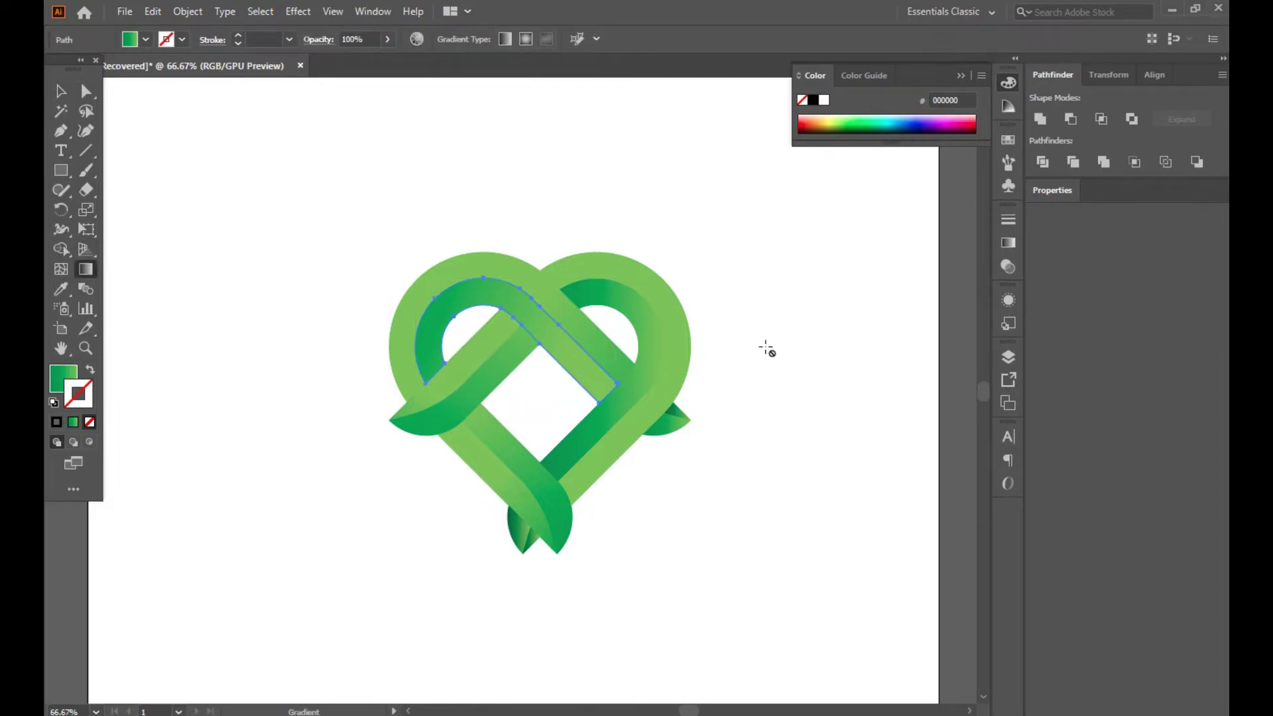
{"action": "left_click", "coordinate": [1009, 243]}
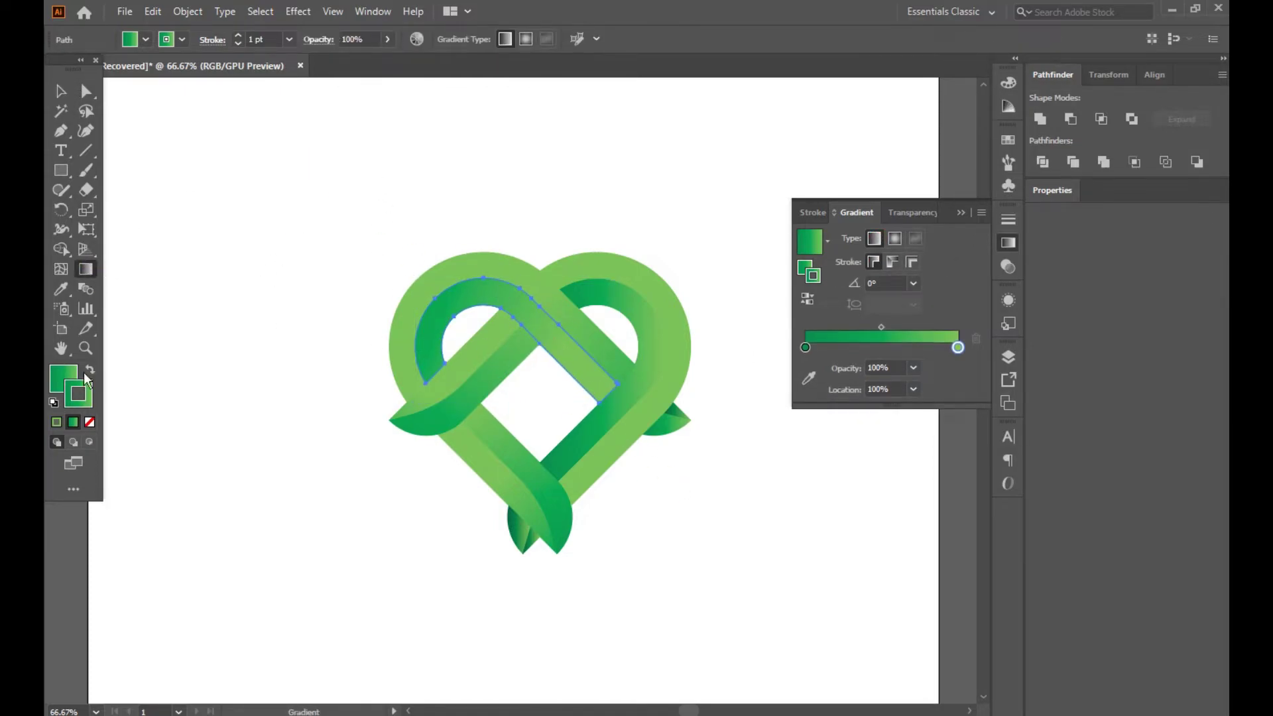
{"action": "left_click", "coordinate": [64, 374]}
{"action": "mouse_move", "coordinate": [214, 108]}
{"action": "left_mouse_down"}
{"action": "mouse_move", "coordinate": [455, 398]}
{"action": "mouse_move", "coordinate": [511, 432]}
{"action": "mouse_move", "coordinate": [567, 418]}
{"action": "left_mouse_up"}
{"action": "left_click", "coordinate": [60, 91]}
{"action": "left_click", "coordinate": [384, 346]}
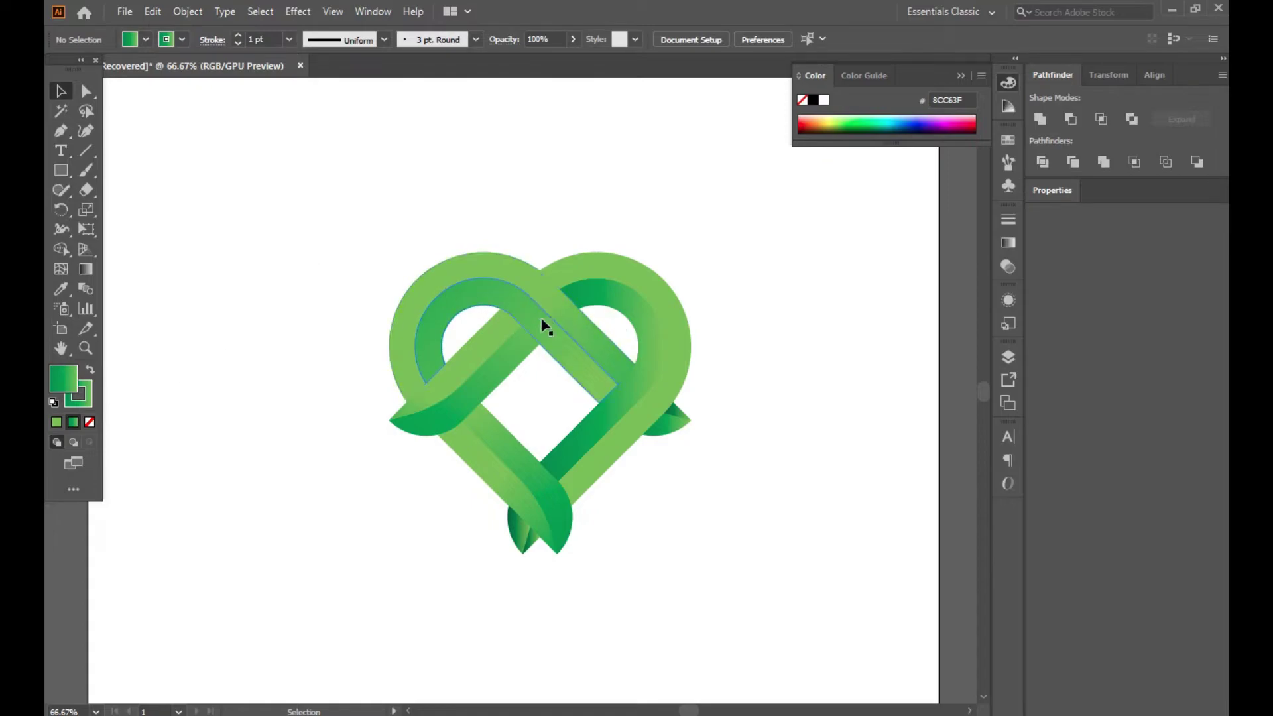
- Redraw the gradient on the outer band of the right loop with dark green at its lower end, fading to light green above
{"action": "left_click", "coordinate": [608, 456]}
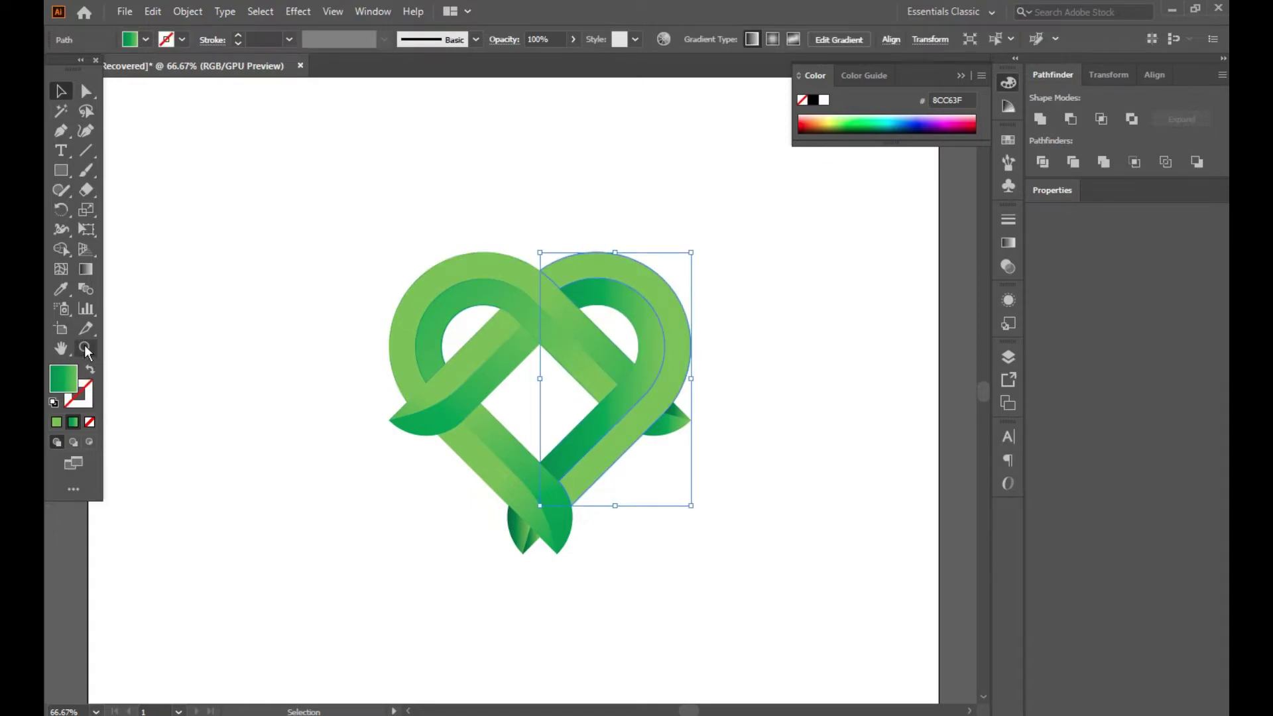
{"action": "left_click", "coordinate": [85, 268]}
{"action": "left_click_drag", "start_coordinate": [810, 248], "coordinate": [673, 446]}
{"action": "mouse_move", "coordinate": [565, 595]}
{"action": "left_mouse_down"}
{"action": "mouse_move", "coordinate": [758, 448]}
{"action": "mouse_move", "coordinate": [668, 531]}
{"action": "mouse_move", "coordinate": [469, 442]}
{"action": "left_mouse_up"}
{"action": "left_click", "coordinate": [61, 91]}
{"action": "left_click", "coordinate": [412, 467]}
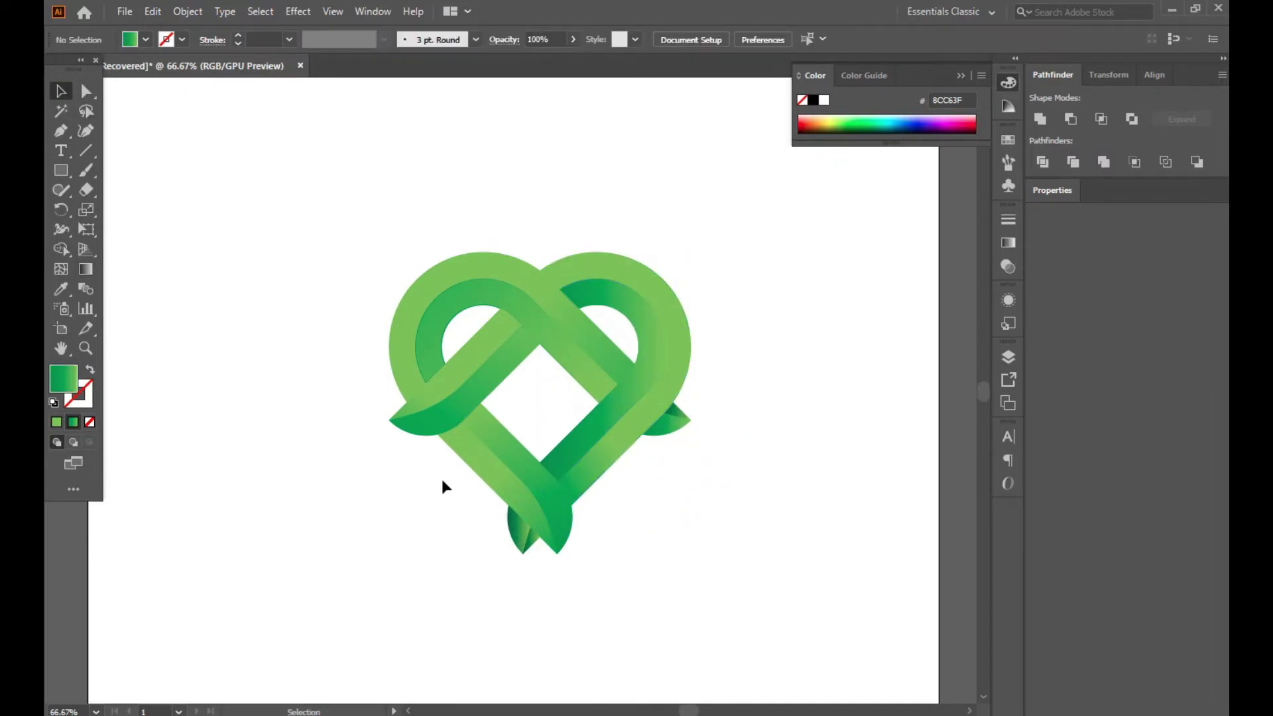
- Redraw the gradient on the inner band of the right loop with a long, nearly horizontal line across the whole heart
{"action": "left_click", "coordinate": [596, 446]}
{"action": "left_click", "coordinate": [85, 269]}
{"action": "left_click_drag", "start_coordinate": [249, 320], "coordinate": [848, 378]}
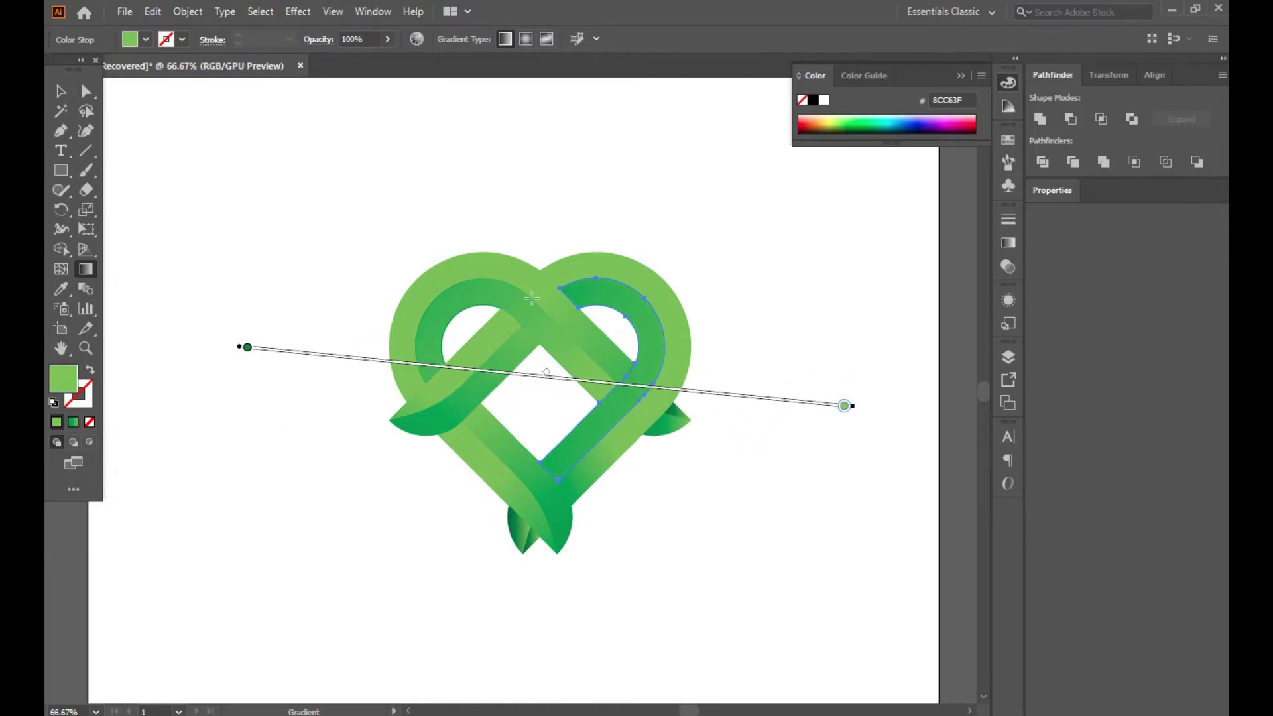
{"action": "left_click", "coordinate": [61, 90]}
{"action": "left_click", "coordinate": [150, 161]}
- Redraw the gradient on the right loop's inner band from dark at its right side to light toward the lower left
{"action": "left_click", "coordinate": [633, 393]}
{"action": "left_click", "coordinate": [455, 312]}
{"action": "left_click", "coordinate": [540, 384]}
{"action": "left_click", "coordinate": [619, 412]}
{"action": "left_click", "coordinate": [92, 274]}
{"action": "mouse_move", "coordinate": [663, 345]}
{"action": "left_mouse_down"}
{"action": "mouse_move", "coordinate": [563, 444]}
{"action": "mouse_move", "coordinate": [534, 422]}
{"action": "left_mouse_up"}
{"action": "key", "text": "v"}
{"action": "left_click", "coordinate": [371, 200]}
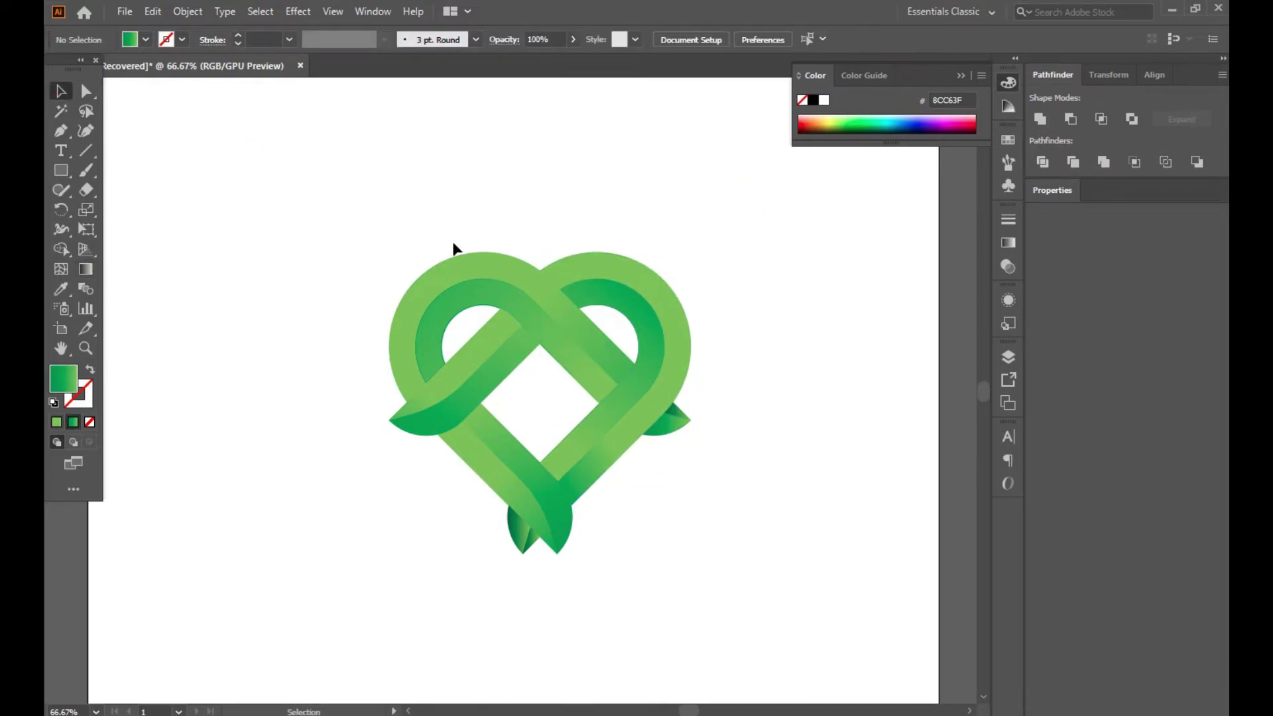
{"action": "left_click_drag", "start_coordinate": [363, 201], "coordinate": [509, 259]}
{"action": "left_click_drag", "start_coordinate": [278, 187], "coordinate": [524, 398]}
{"action": "left_click", "coordinate": [364, 312]}
{"action": "left_click", "coordinate": [438, 321]}
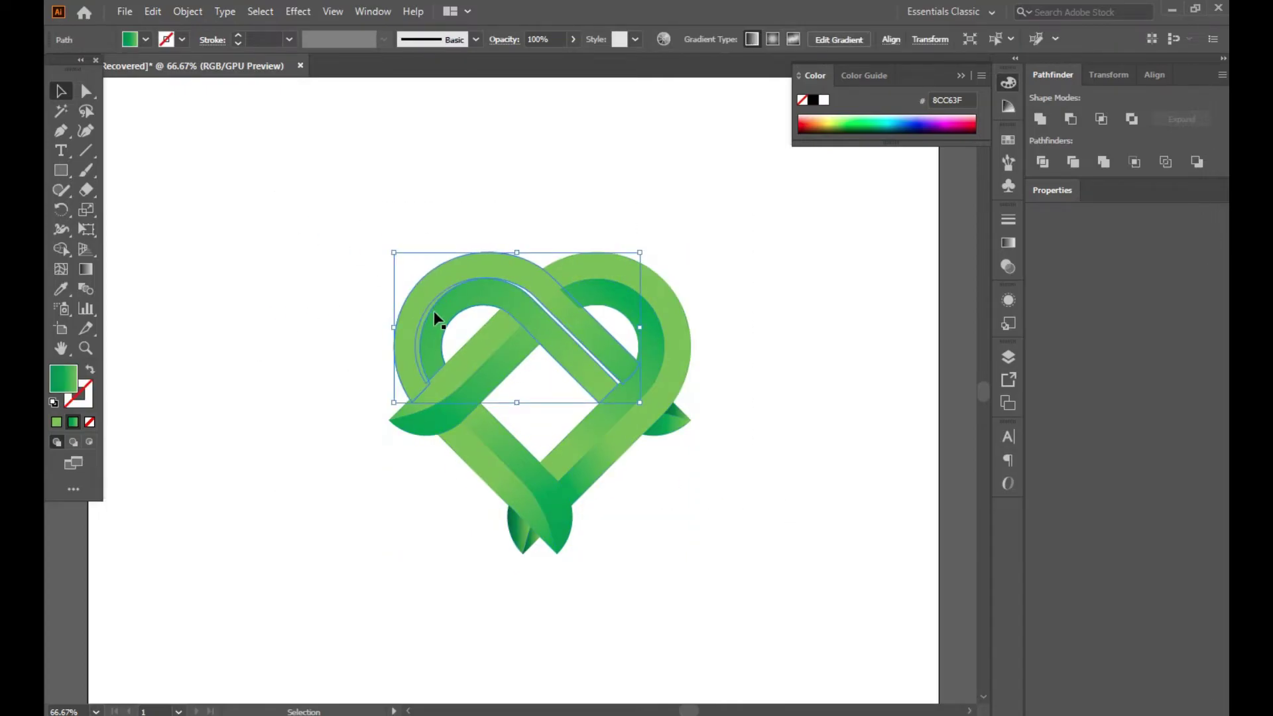
{"action": "key", "text": "super"}
{"action": "key", "text": "super"}
{"action": "key", "text": "a"}
{"action": "key", "text": "v"}
{"action": "left_click", "coordinate": [388, 338]}
{"action": "left_click", "coordinate": [392, 346]}
{"action": "left_click", "coordinate": [344, 372]}
- Remove the gradient stroke from the inner band of the left loop
{"action": "left_click", "coordinate": [430, 355]}
{"action": "left_click", "coordinate": [90, 399]}
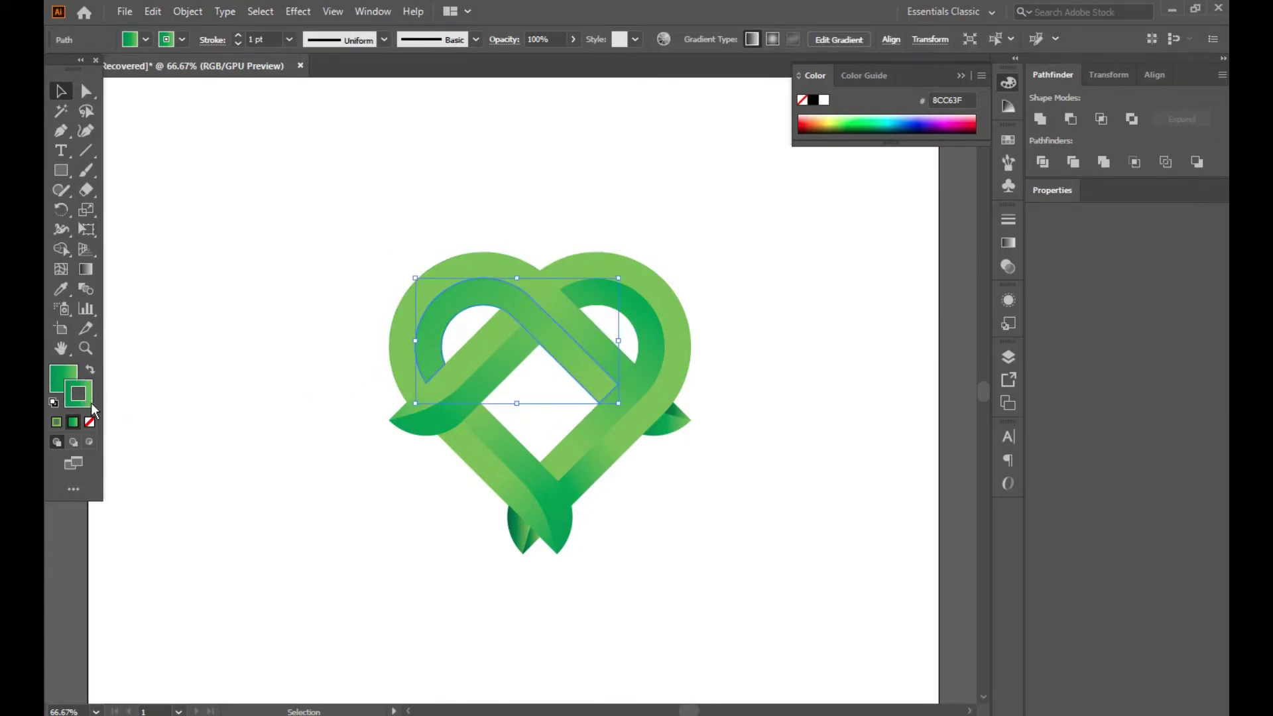
{"action": "key", "text": "/"}
{"action": "left_click", "coordinate": [182, 354]}
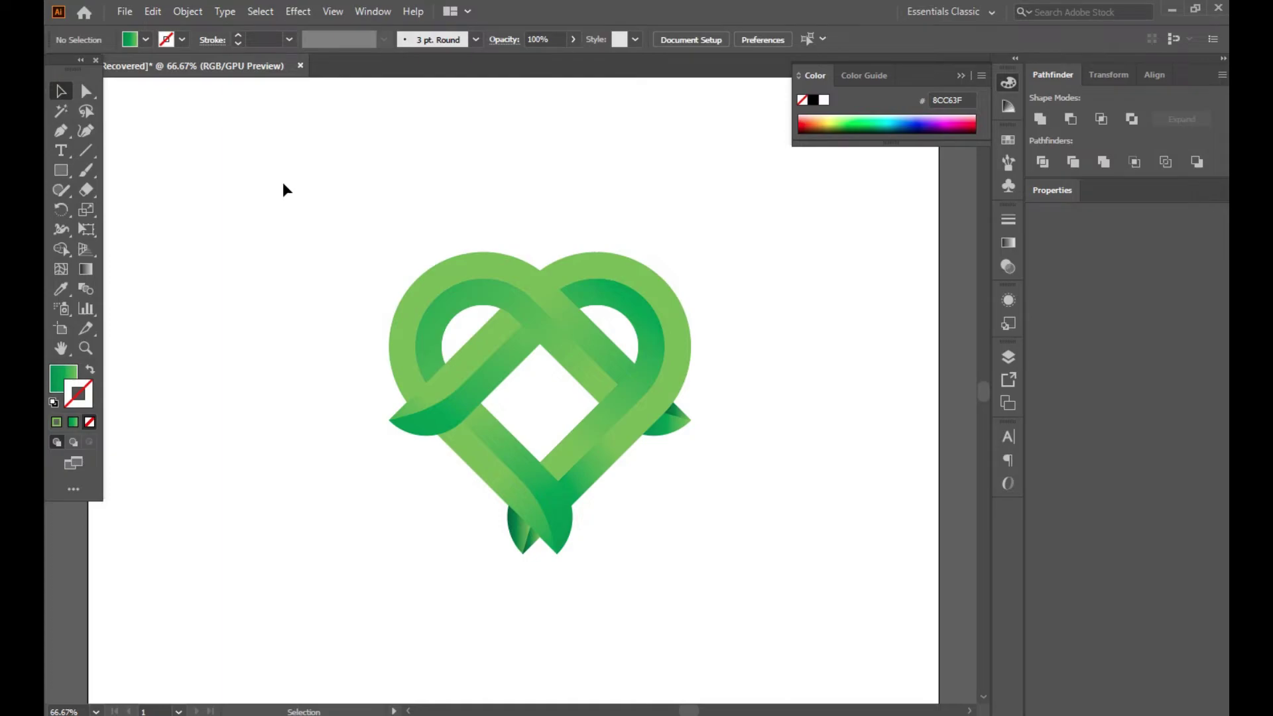
- Redraw the gradient on the left part of the small bottom tail, starting dark outside its upper left, and leave it without stroke
{"action": "left_click", "coordinate": [504, 528]}
{"action": "key", "text": "g"}
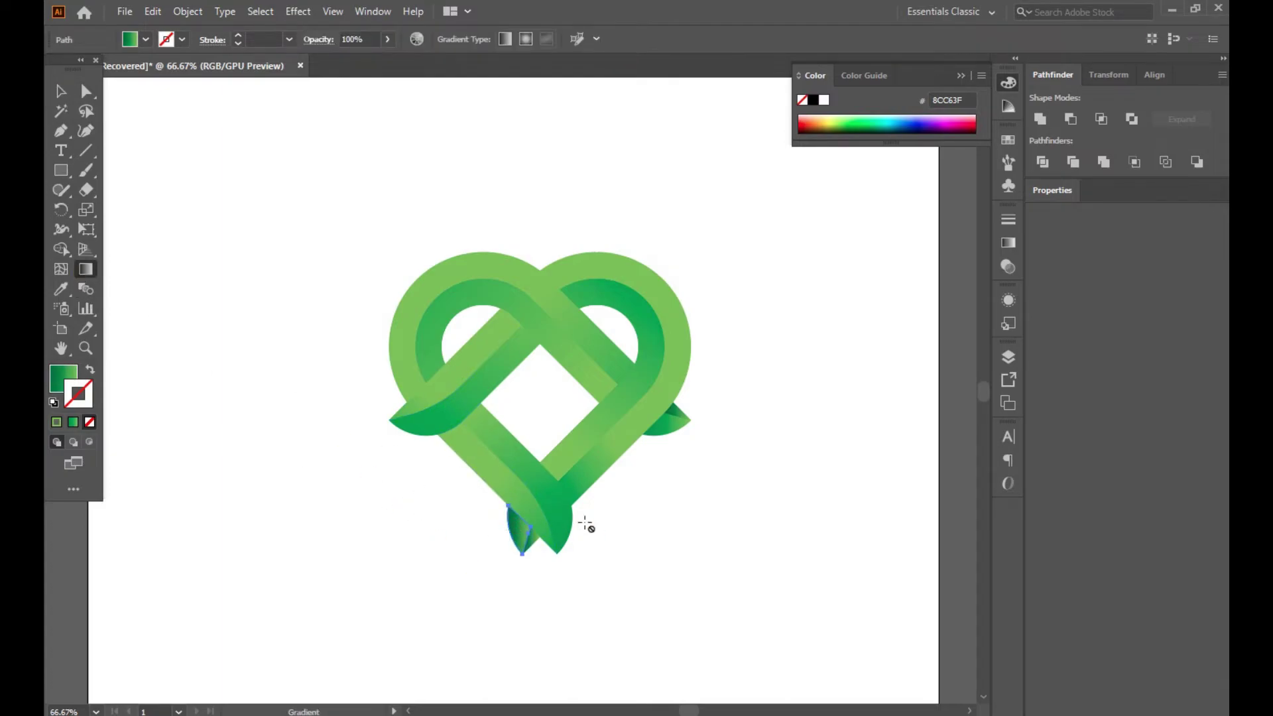
{"action": "left_click", "coordinate": [61, 95]}
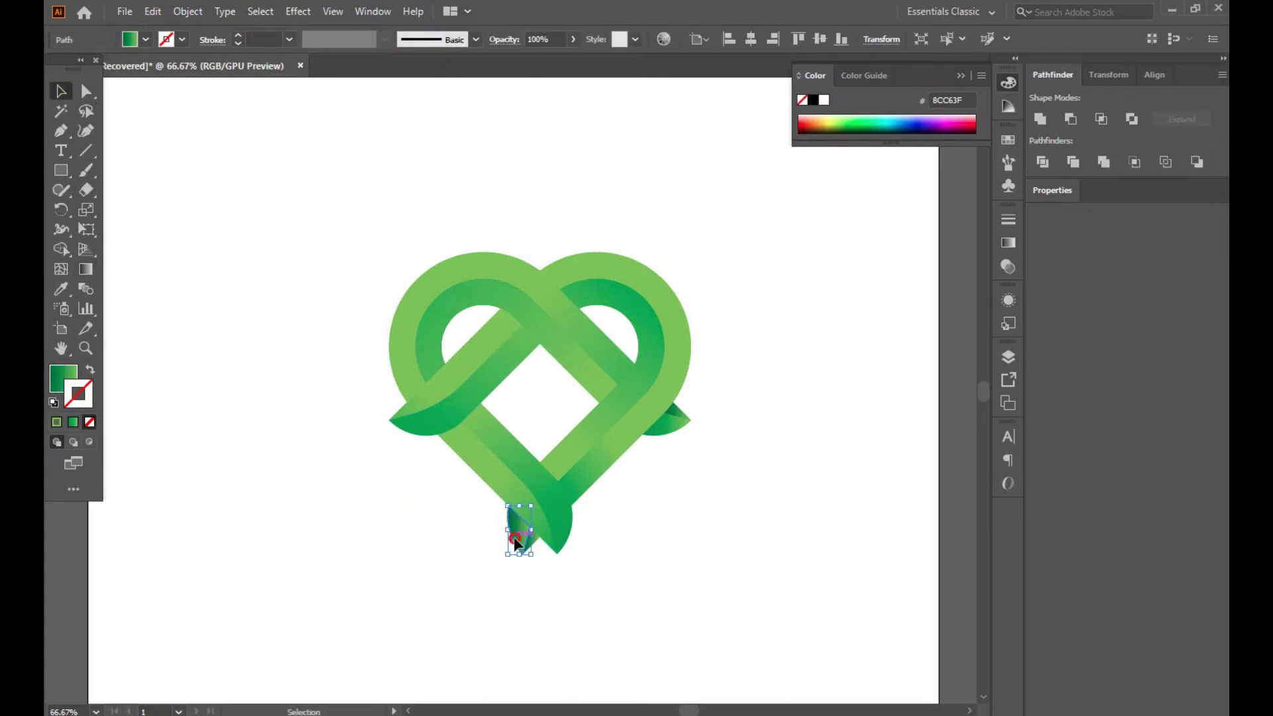
{"action": "left_click", "coordinate": [1009, 243]}
{"action": "left_click", "coordinate": [875, 358]}
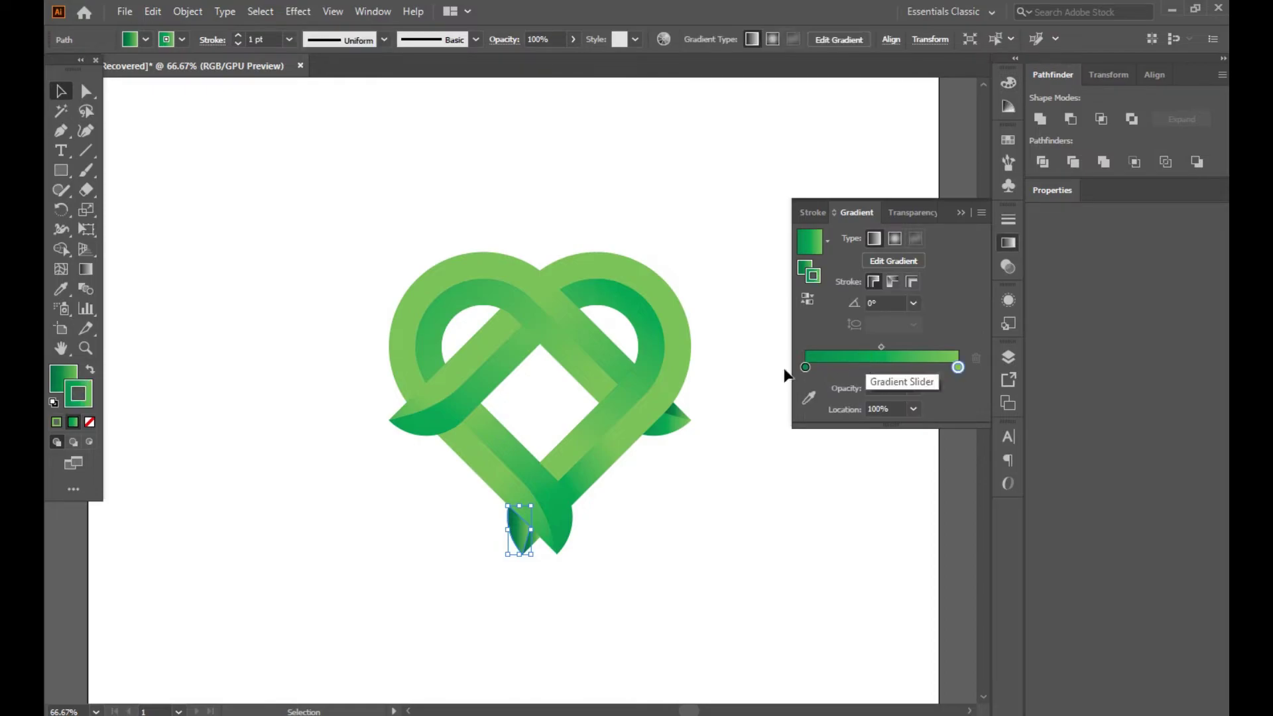
{"action": "left_click", "coordinate": [91, 421]}
{"action": "key", "text": "g"}
{"action": "left_click_drag", "start_coordinate": [406, 482], "coordinate": [498, 566]}
{"action": "left_click_drag", "start_coordinate": [427, 450], "coordinate": [520, 529]}
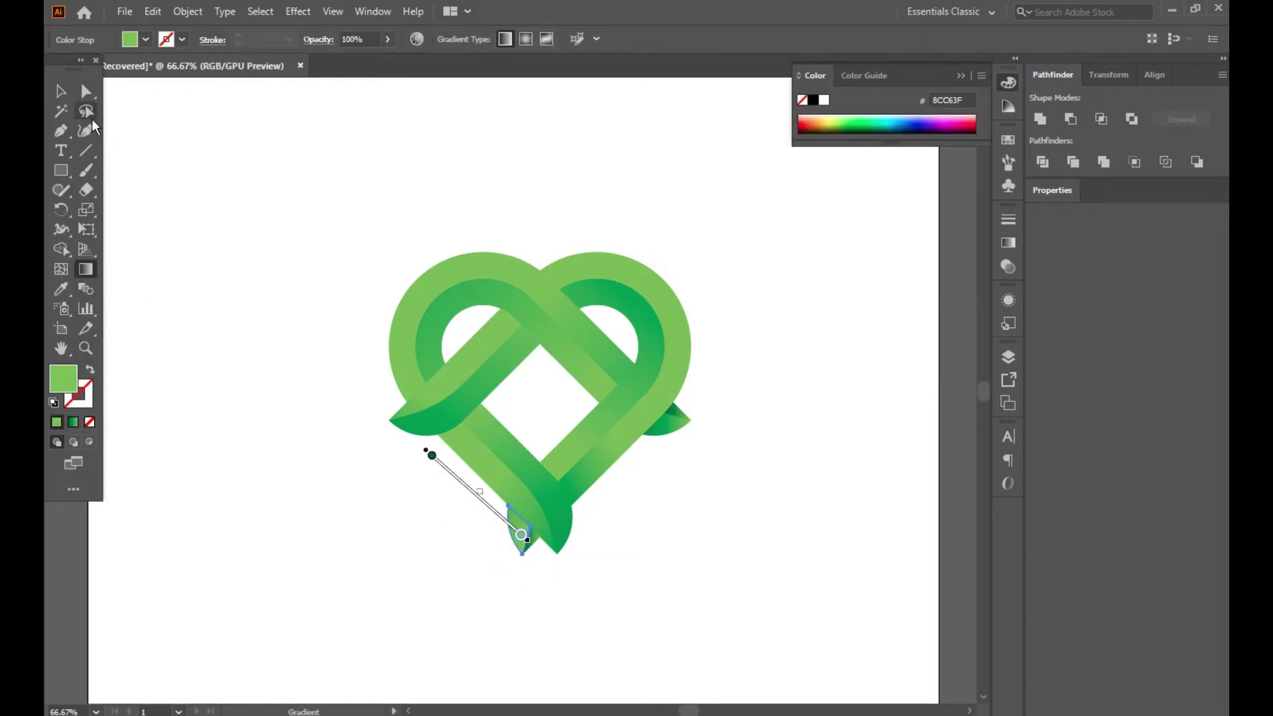
- Redraw the gradient on the small right sliver of the bottom tail, from dark outside its upper right to light below its lower left
{"action": "key", "text": "v"}
{"action": "left_click", "coordinate": [247, 236]}
{"action": "left_click", "coordinate": [525, 536]}
{"action": "key", "text": "g"}
{"action": "left_click", "coordinate": [446, 502]}
{"action": "left_click_drag", "start_coordinate": [406, 519], "coordinate": [345, 517]}
{"action": "mouse_move", "coordinate": [534, 536]}
{"action": "left_mouse_down"}
{"action": "mouse_move", "coordinate": [497, 598]}
{"action": "mouse_move", "coordinate": [542, 552]}
{"action": "left_mouse_up"}
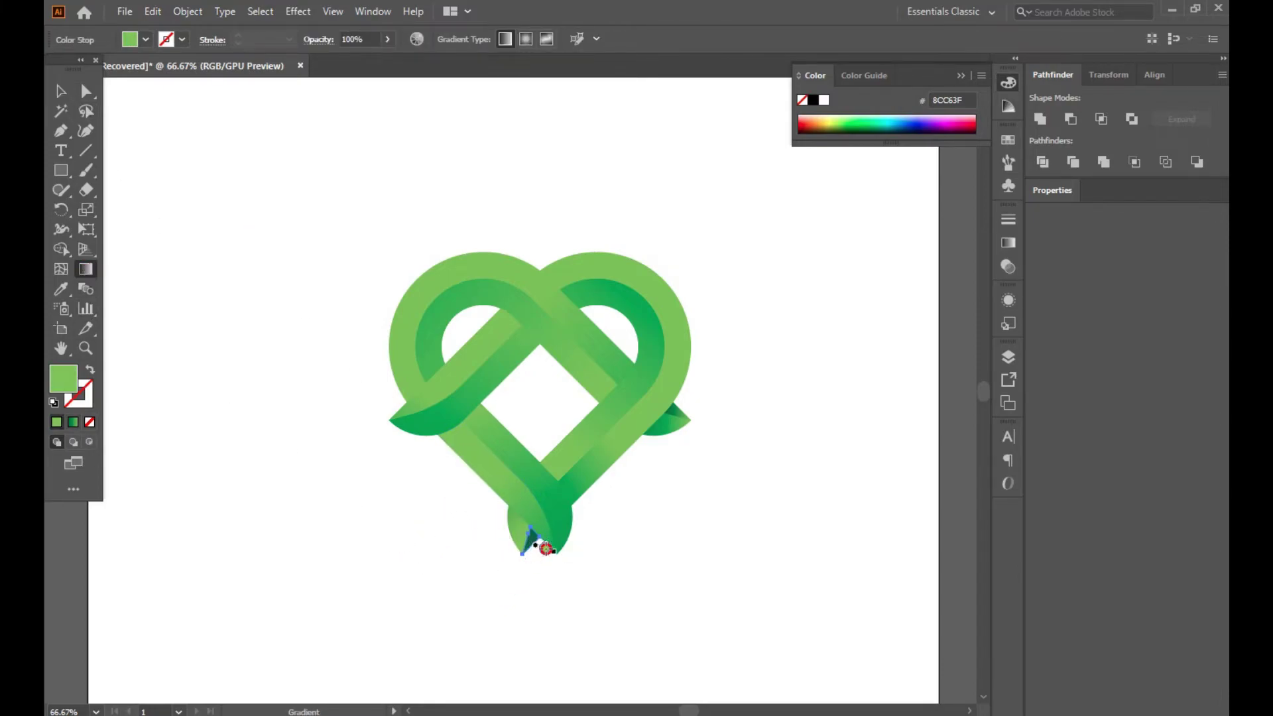
{"action": "left_click_drag", "start_coordinate": [665, 516], "coordinate": [518, 587]}
{"action": "key", "text": "v"}
{"action": "left_click", "coordinate": [517, 588]}
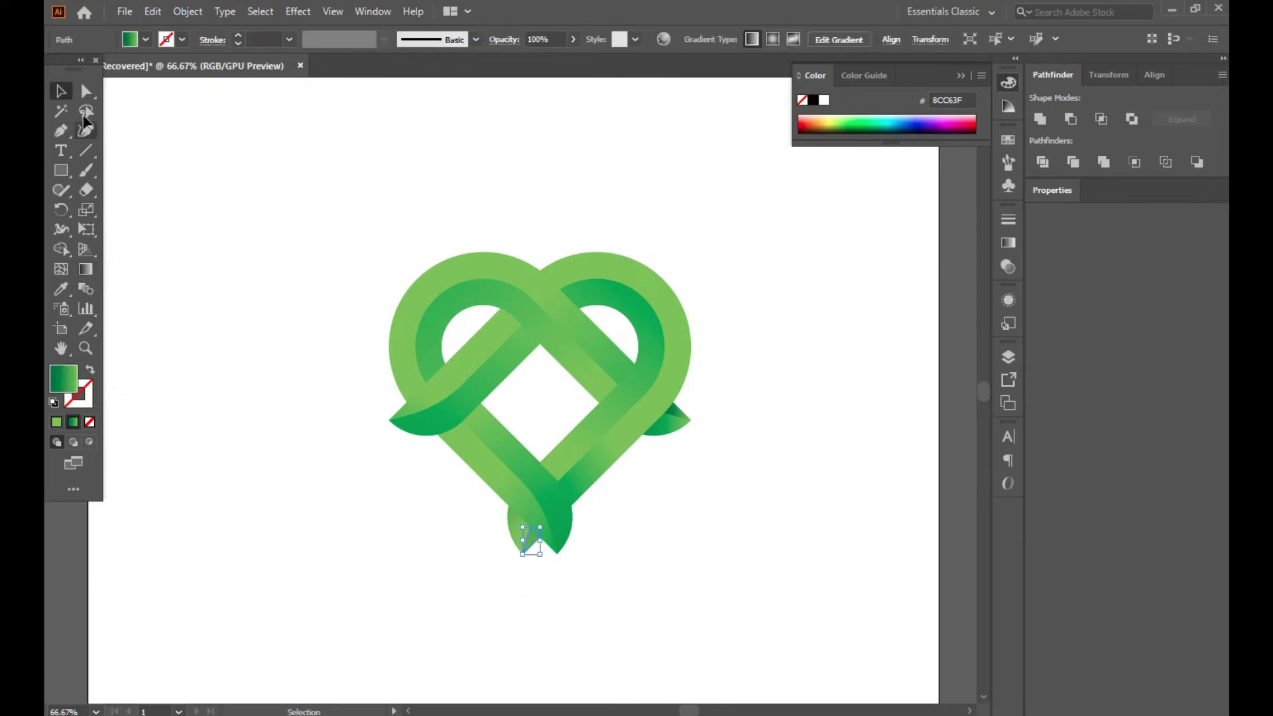
- Redraw the gradient on the inner strip of the heart's lower left bar with a long diagonal line toward the upper left
{"action": "left_click", "coordinate": [471, 430]}
{"action": "key", "text": "g"}
{"action": "left_click_drag", "start_coordinate": [488, 397], "coordinate": [579, 610]}
{"action": "left_click_drag", "start_coordinate": [220, 276], "coordinate": [451, 557]}
{"action": "left_click_drag", "start_coordinate": [534, 489], "coordinate": [296, 205]}
{"action": "key", "text": "v"}
- Redraw the gradient on the outer strip of the lower left bar, from dark far to its upper left to light beyond its lower right
{"action": "left_click", "coordinate": [216, 239]}
{"action": "left_click", "coordinate": [554, 514]}
{"action": "left_click", "coordinate": [86, 268]}
{"action": "mouse_move", "coordinate": [219, 229]}
{"action": "left_mouse_down"}
{"action": "mouse_move", "coordinate": [499, 599]}
{"action": "mouse_move", "coordinate": [446, 526]}
{"action": "mouse_move", "coordinate": [591, 539]}
{"action": "mouse_move", "coordinate": [625, 511]}
{"action": "mouse_move", "coordinate": [730, 526]}
{"action": "left_mouse_up"}
{"action": "left_click_drag", "start_coordinate": [177, 289], "coordinate": [694, 597]}
{"action": "key", "text": "v"}
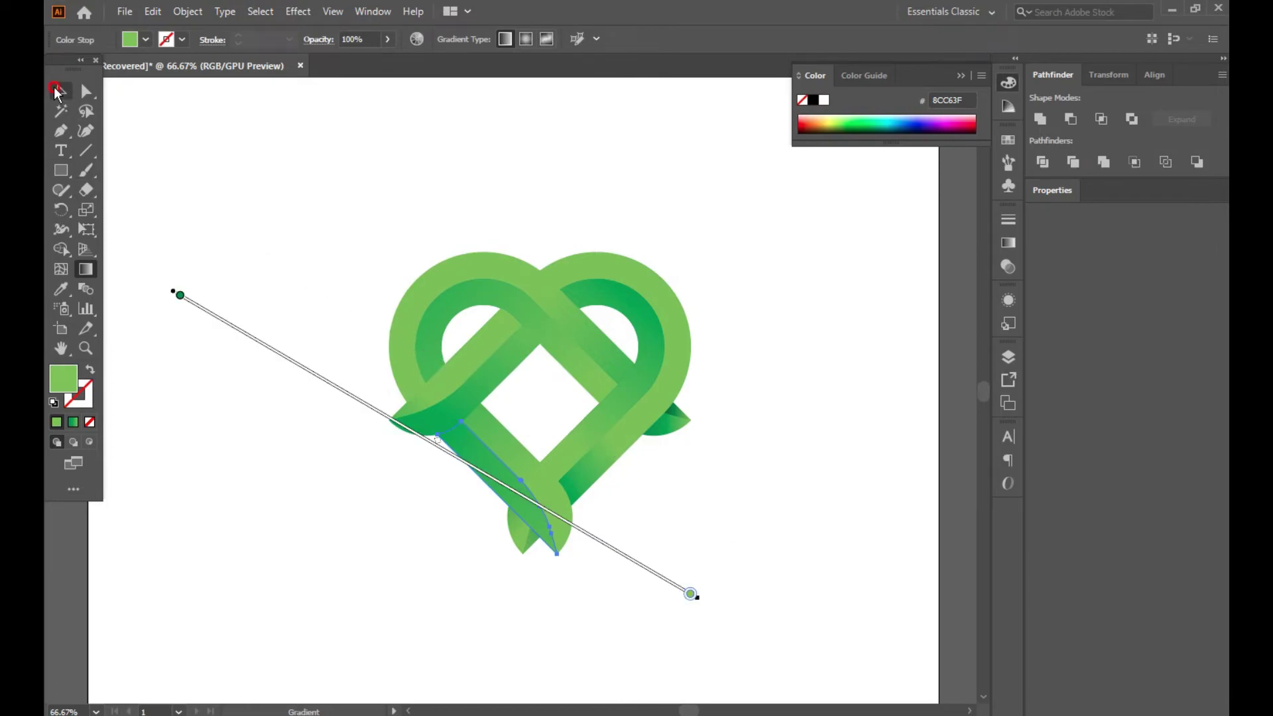
- Redraw the gradient on the small upper sliver of the right tip, from dark outside its lower right to light toward the upper left
{"action": "left_click", "coordinate": [921, 343]}
{"action": "left_click", "coordinate": [672, 426]}
{"action": "key", "text": "g"}
{"action": "left_click_drag", "start_coordinate": [767, 294], "coordinate": [690, 275]}
{"action": "key", "text": "v"}
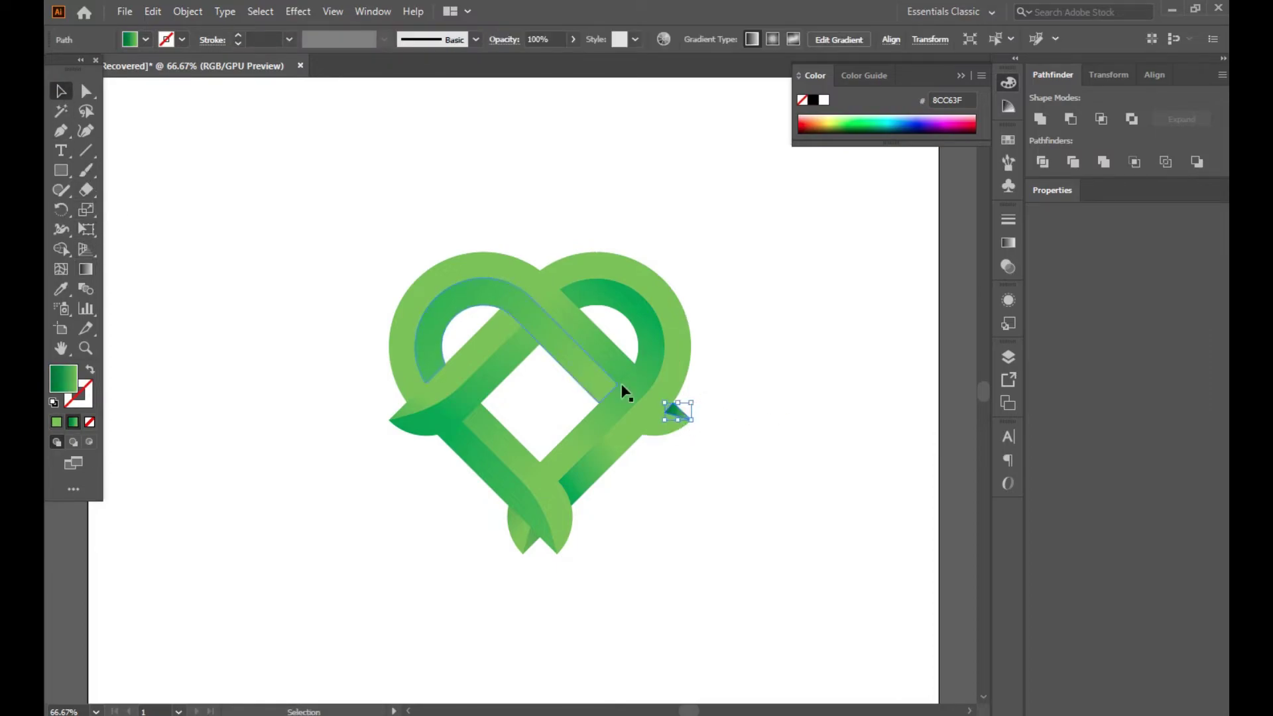
{"action": "key", "text": "g"}
{"action": "left_click_drag", "start_coordinate": [829, 364], "coordinate": [671, 407]}
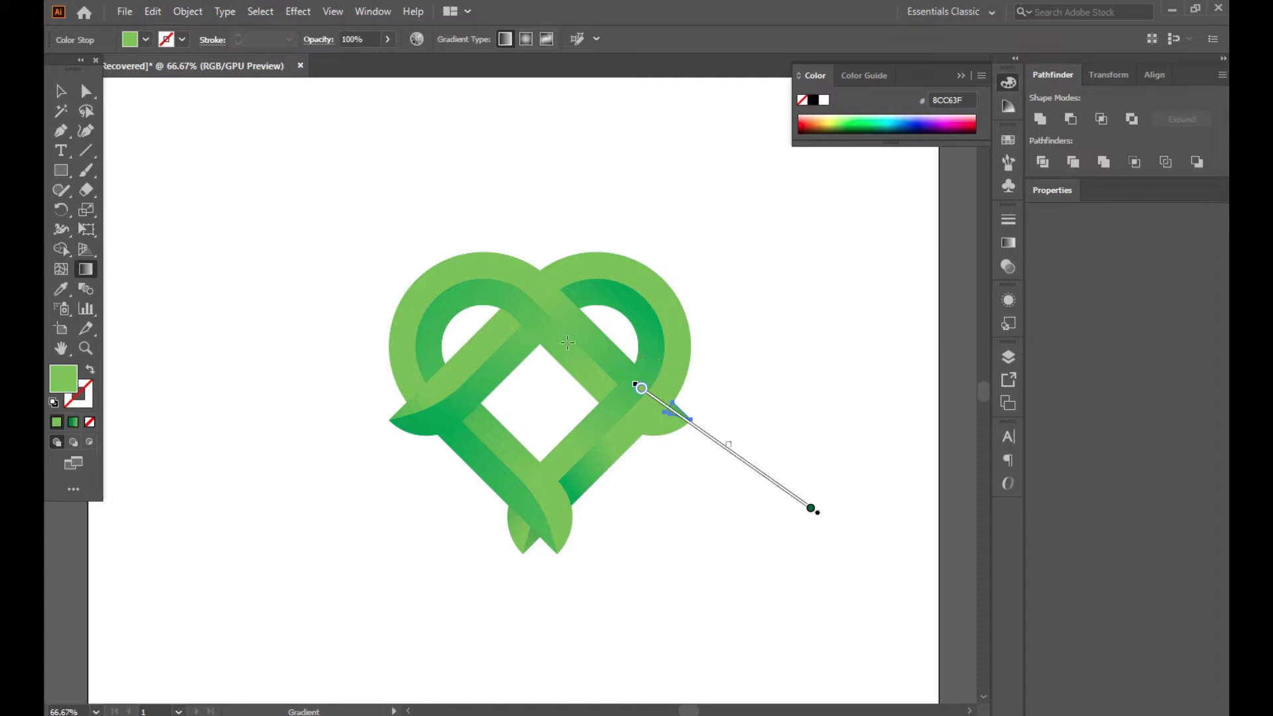
{"action": "left_click", "coordinate": [60, 91]}
{"action": "left_click", "coordinate": [898, 275]}
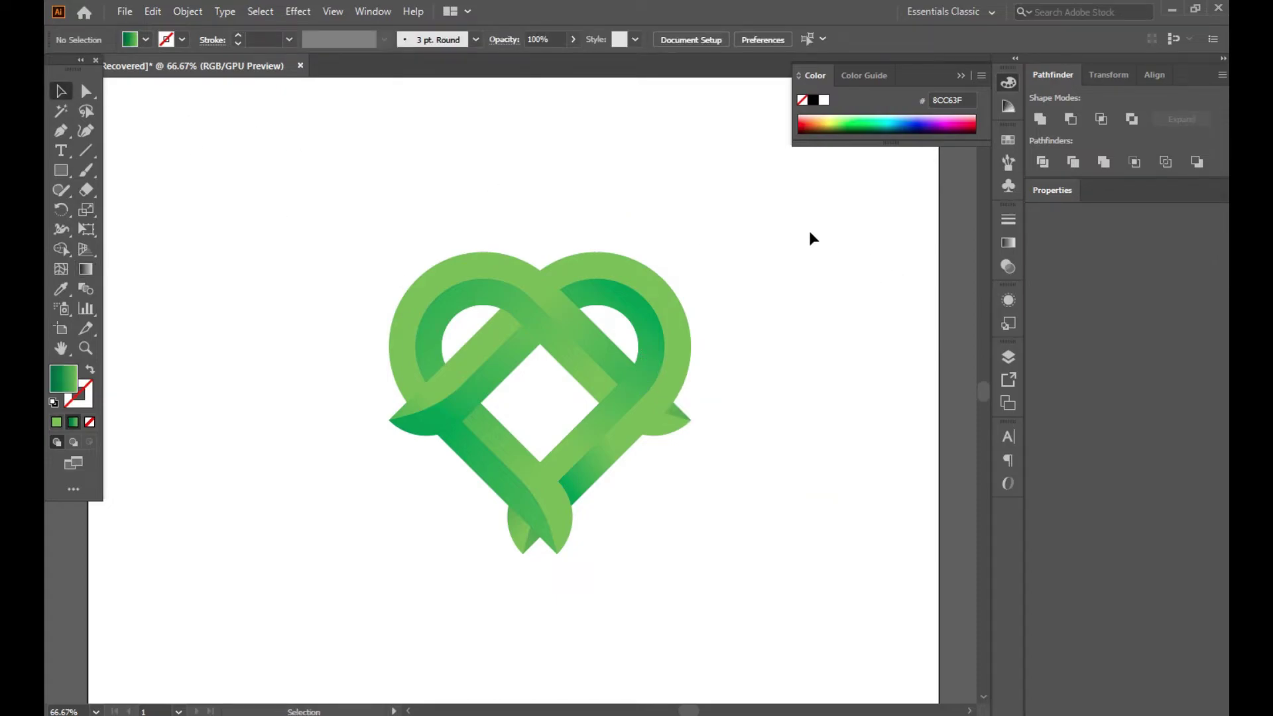
- Redraw the gradient on the left loop's inner band with a long diagonal line from below the crossing to outside the heart's upper left
{"action": "left_click", "coordinate": [539, 332]}
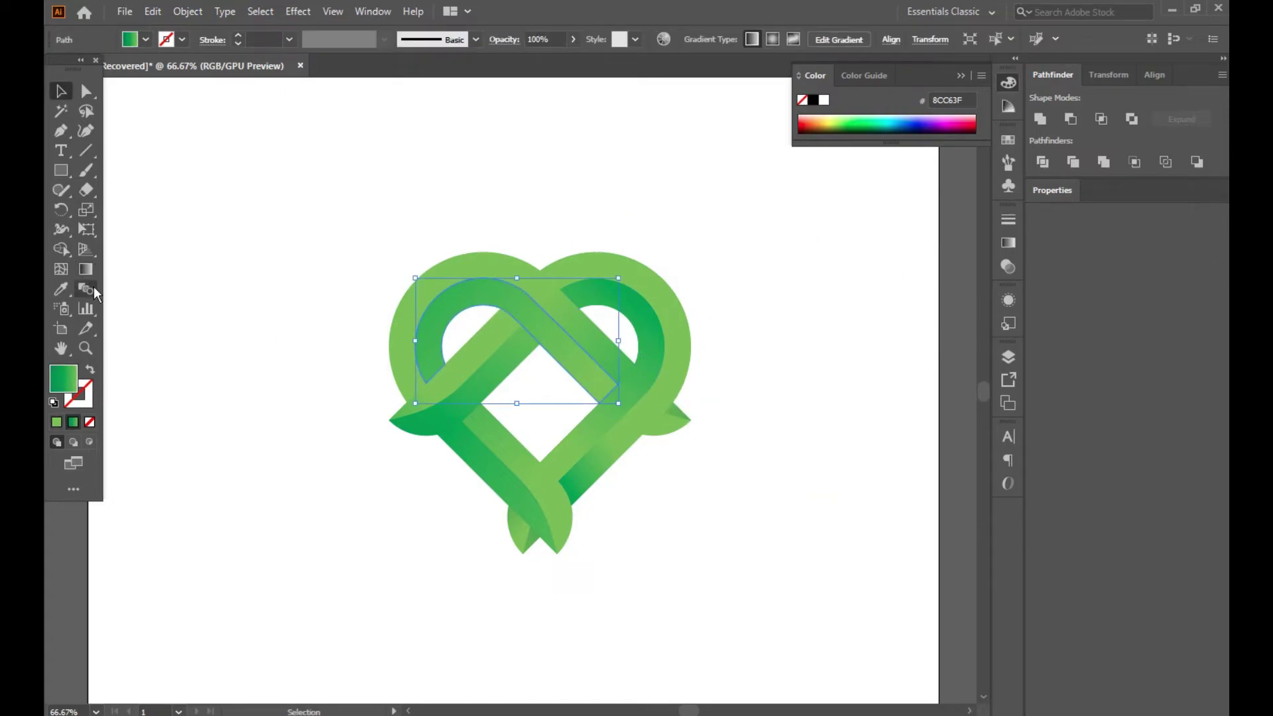
{"action": "key", "text": "g"}
{"action": "left_click_drag", "start_coordinate": [566, 417], "coordinate": [218, 112]}
{"action": "left_click_drag", "start_coordinate": [267, 208], "coordinate": [284, 256]}
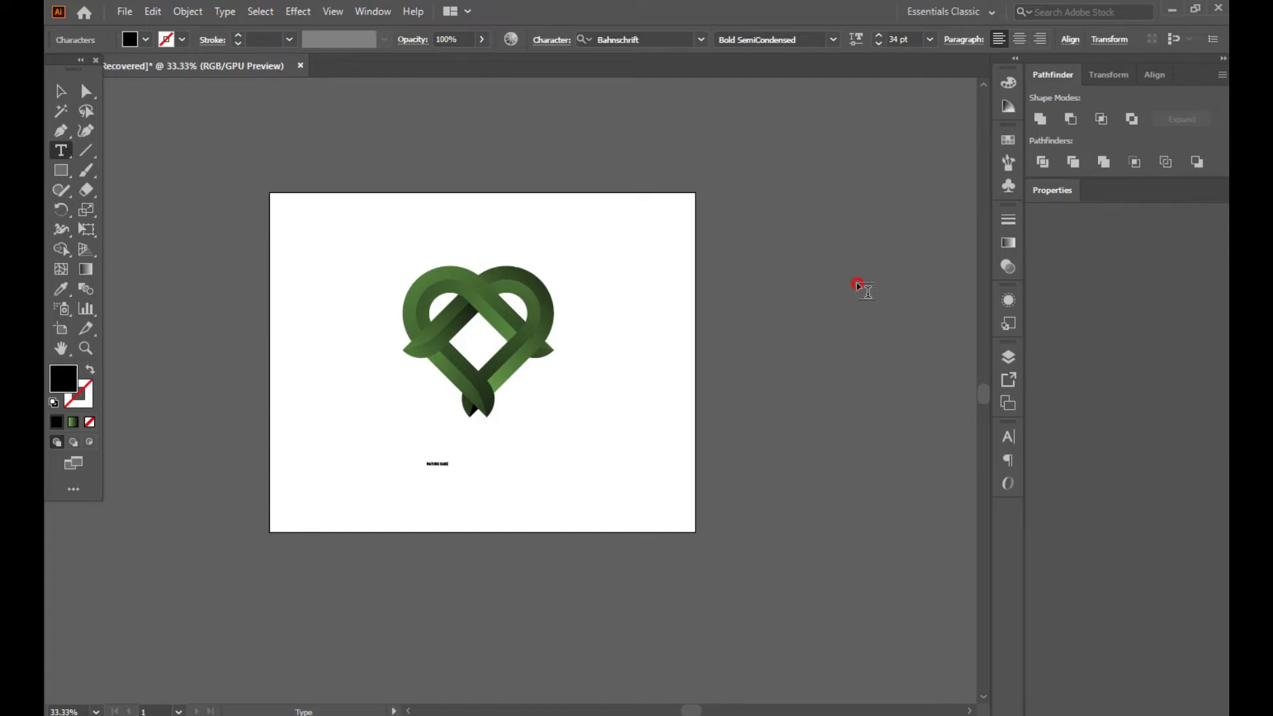
- Add the text NATURE CARE in Bahnschrift Bold SemiCondensed at 97 pt, centred below the heart
{"action": "left_click_drag", "start_coordinate": [345, 450], "coordinate": [489, 469]}
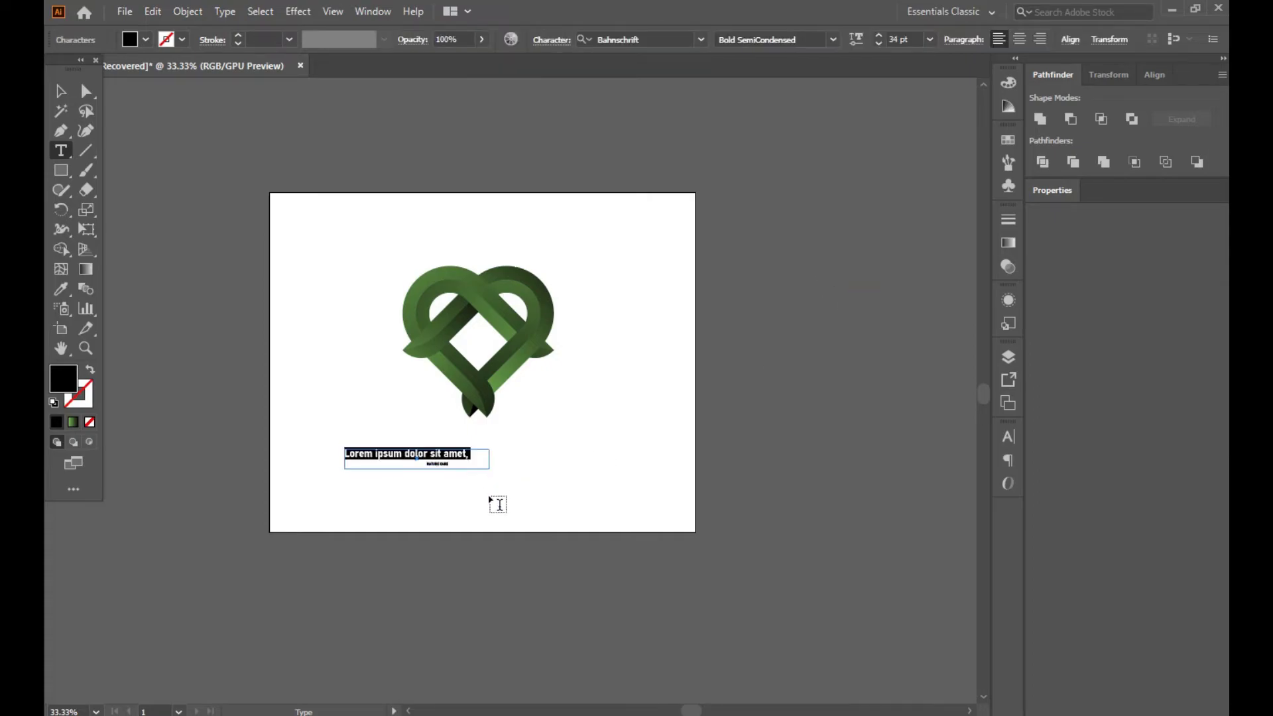
{"action": "key", "text": "BackSpace"}
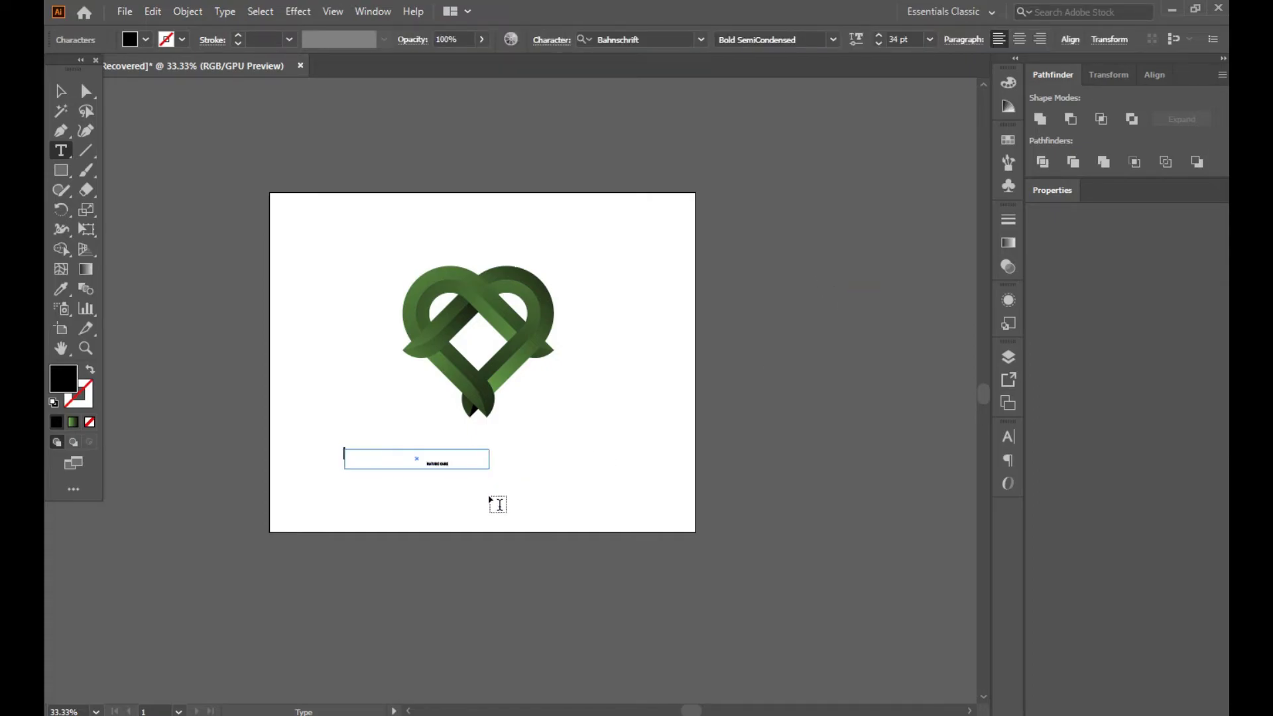
{"action": "left_click", "coordinate": [60, 92]}
{"action": "left_click", "coordinate": [409, 507]}
{"action": "left_click_drag", "start_coordinate": [406, 509], "coordinate": [482, 489]}
{"action": "left_click", "coordinate": [391, 511]}
{"action": "left_click_drag", "start_coordinate": [881, 37], "coordinate": [881, 37]}
{"action": "left_click", "coordinate": [630, 489]}
{"action": "left_click_drag", "start_coordinate": [647, 421], "coordinate": [461, 461]}
{"action": "left_click_drag", "start_coordinate": [537, 464], "coordinate": [503, 458]}
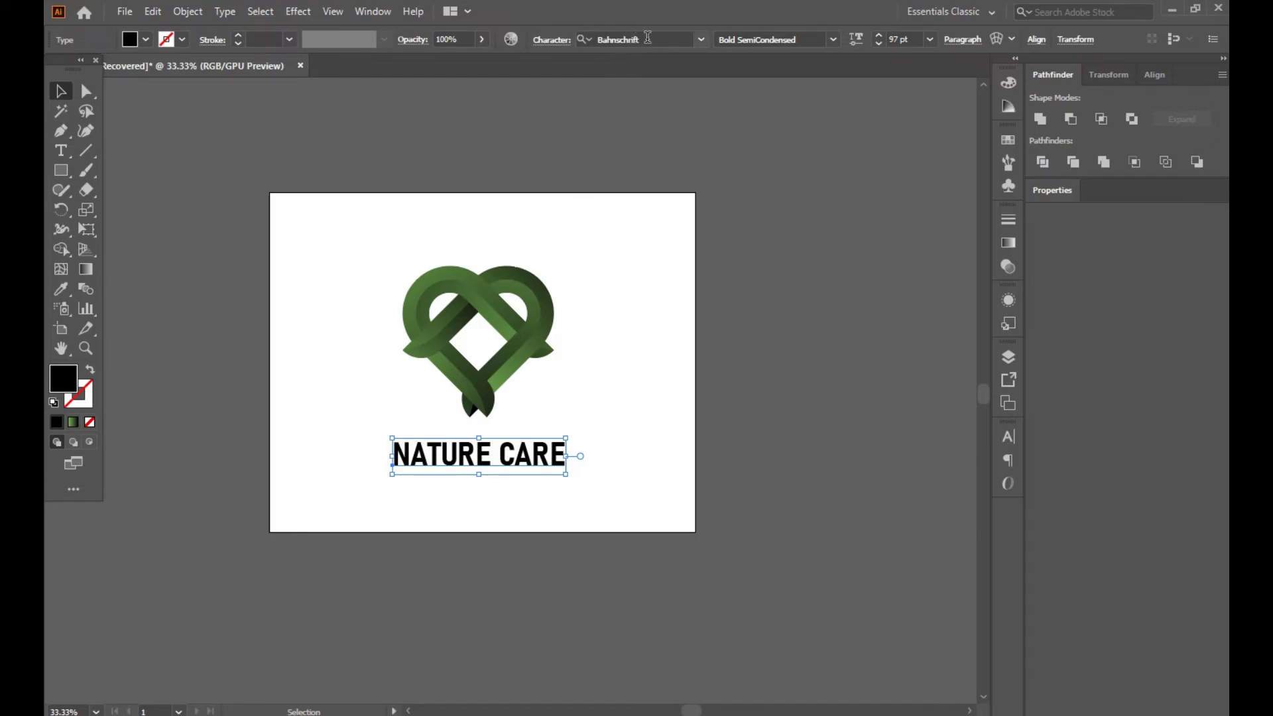
- Change the font of NATURE CARE to Arial Rounded MT Bold and recentre the text below the heart
{"action": "left_click", "coordinate": [700, 41]}
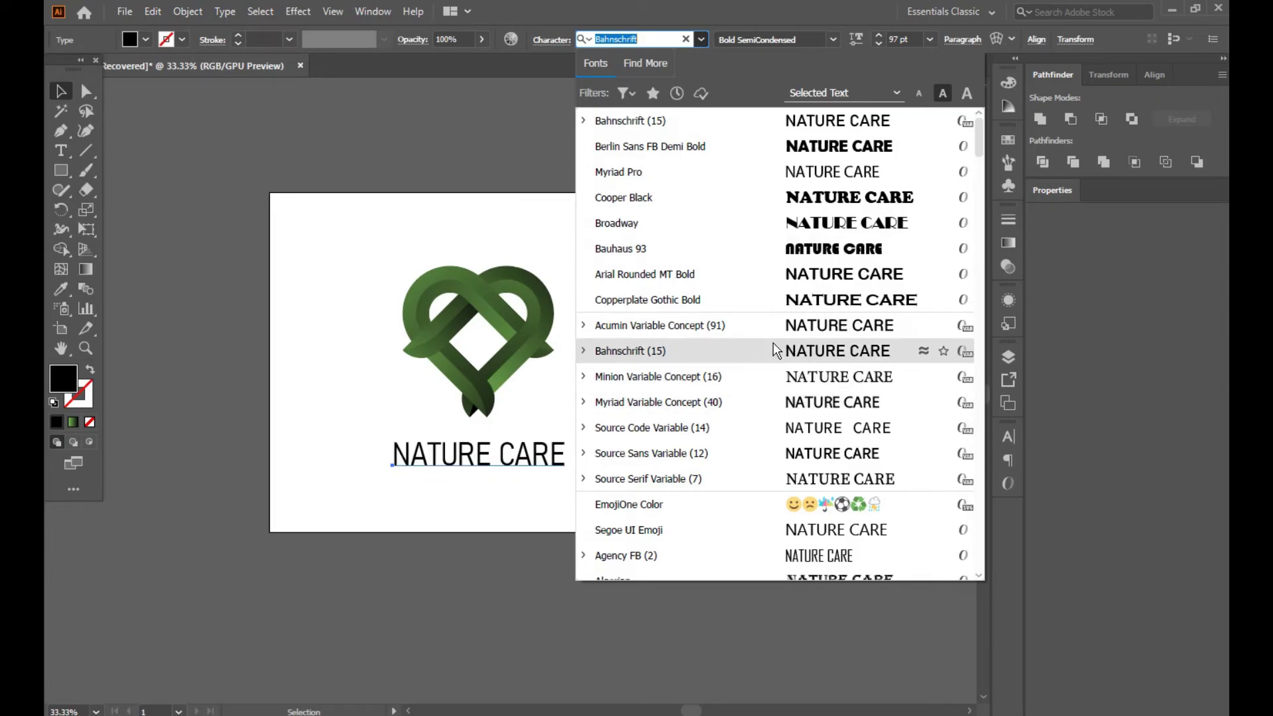
{"action": "scroll", "coordinate": [756, 438], "scroll_direction": "down", "scroll_amount": 3}
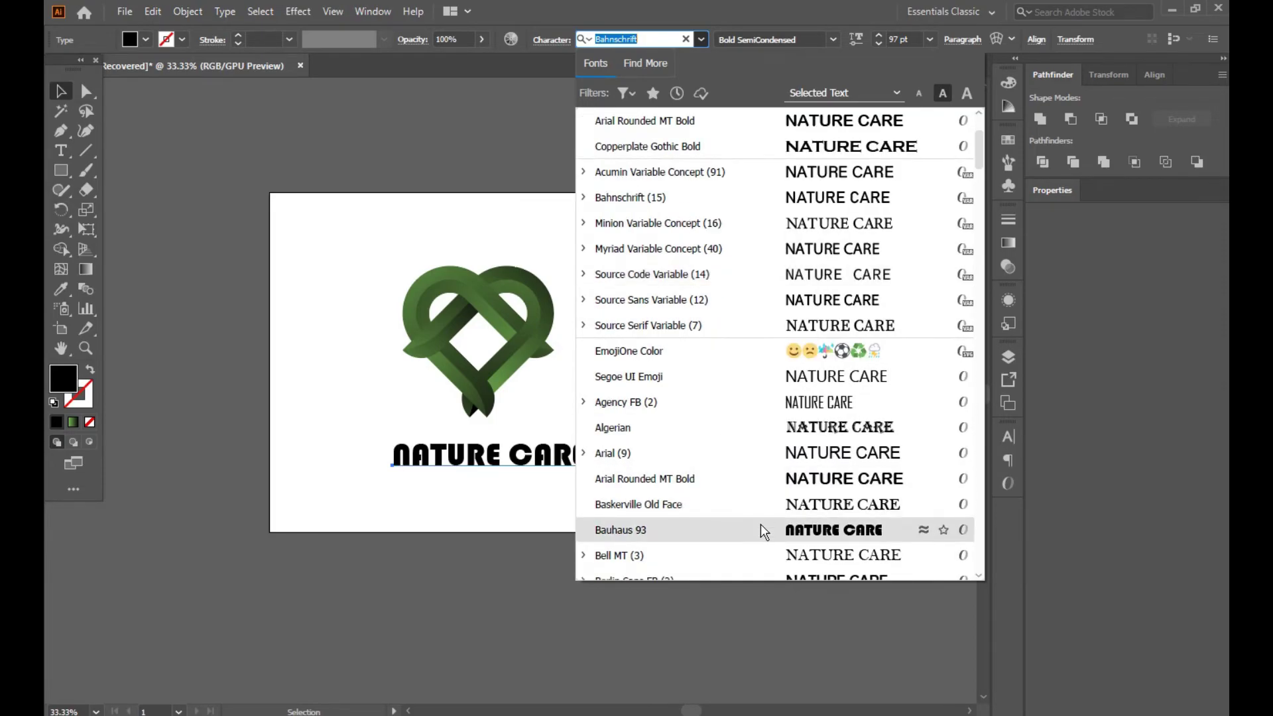
{"action": "left_click", "coordinate": [786, 478]}
{"action": "left_click_drag", "start_coordinate": [608, 471], "coordinate": [579, 470]}
{"action": "left_click", "coordinate": [814, 486]}
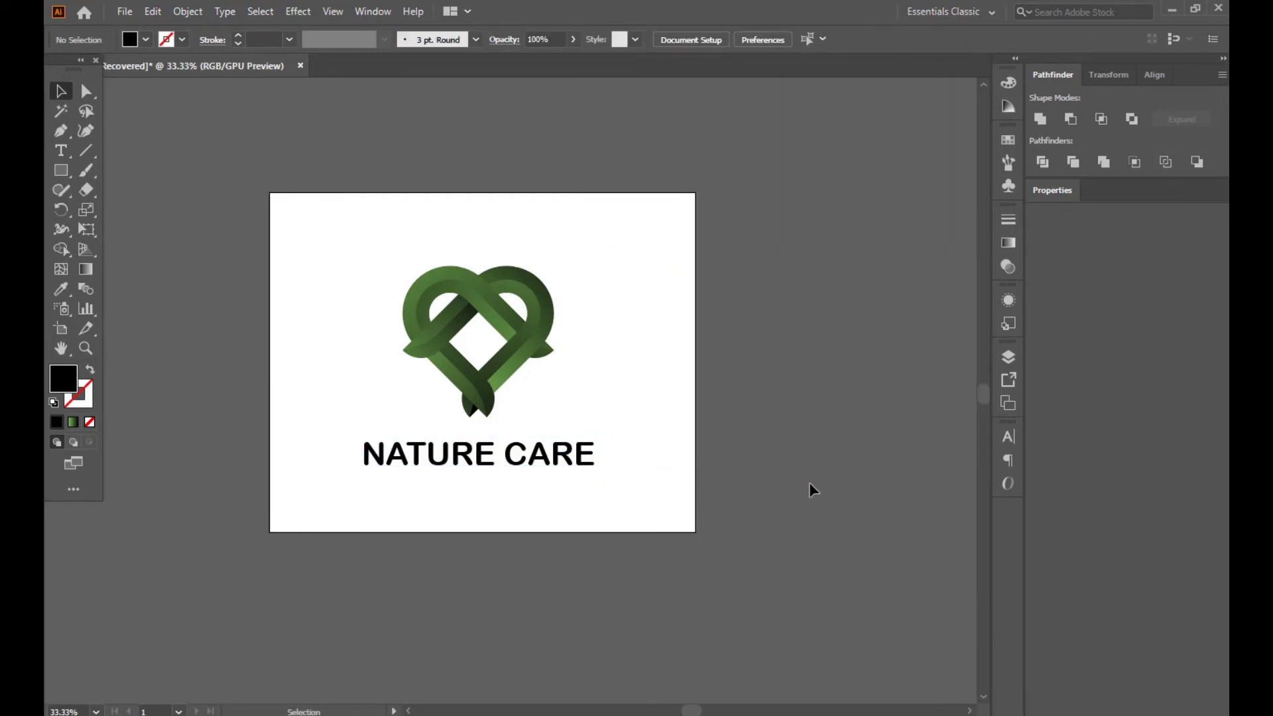
- Fill the NATURE CARE text with a dark green matching the heart
{"action": "left_click", "coordinate": [561, 454]}
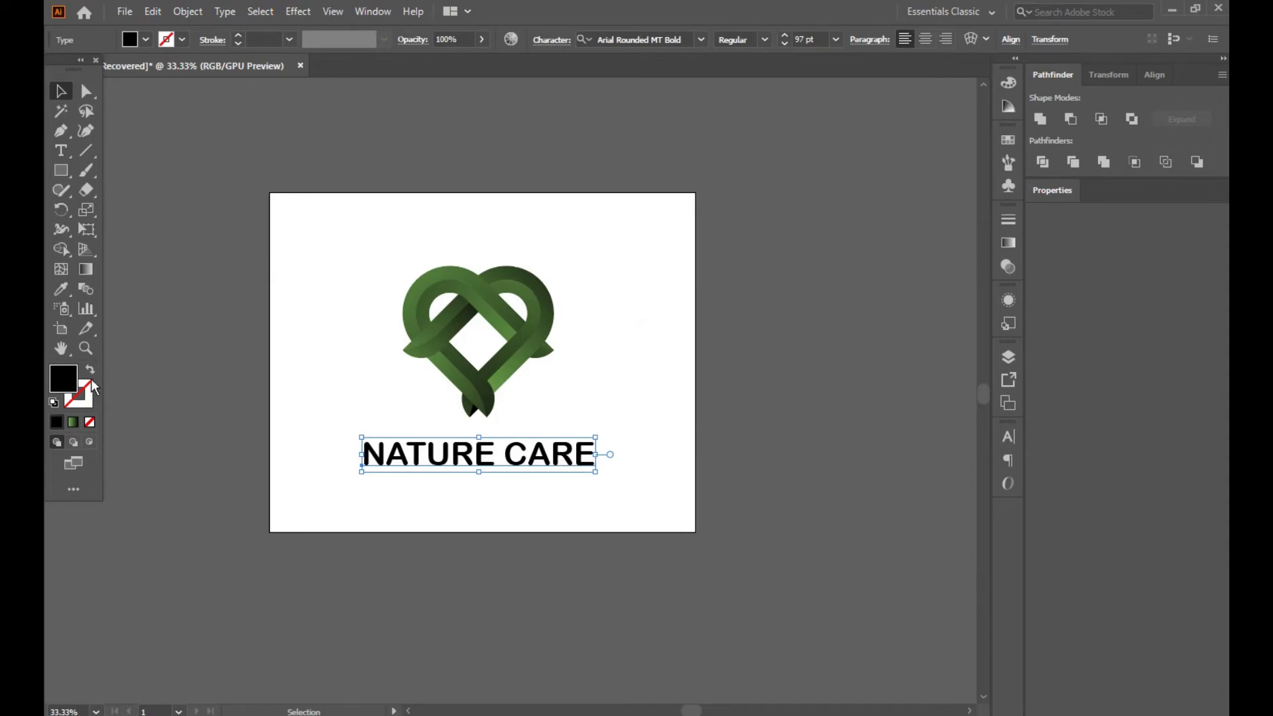
{"action": "double_click", "coordinate": [64, 379]}
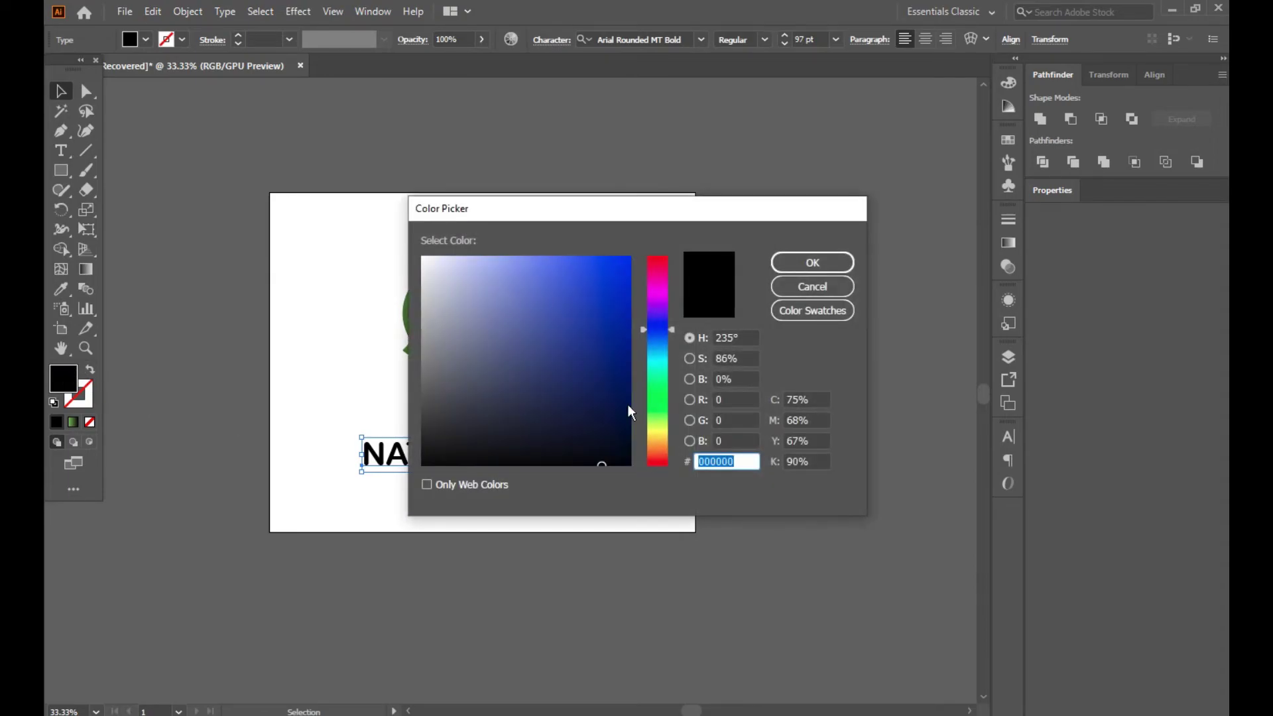
{"action": "mouse_move", "coordinate": [667, 404]}
{"action": "left_mouse_down"}
{"action": "mouse_move", "coordinate": [659, 358]}
{"action": "mouse_move", "coordinate": [664, 423]}
{"action": "left_mouse_up"}
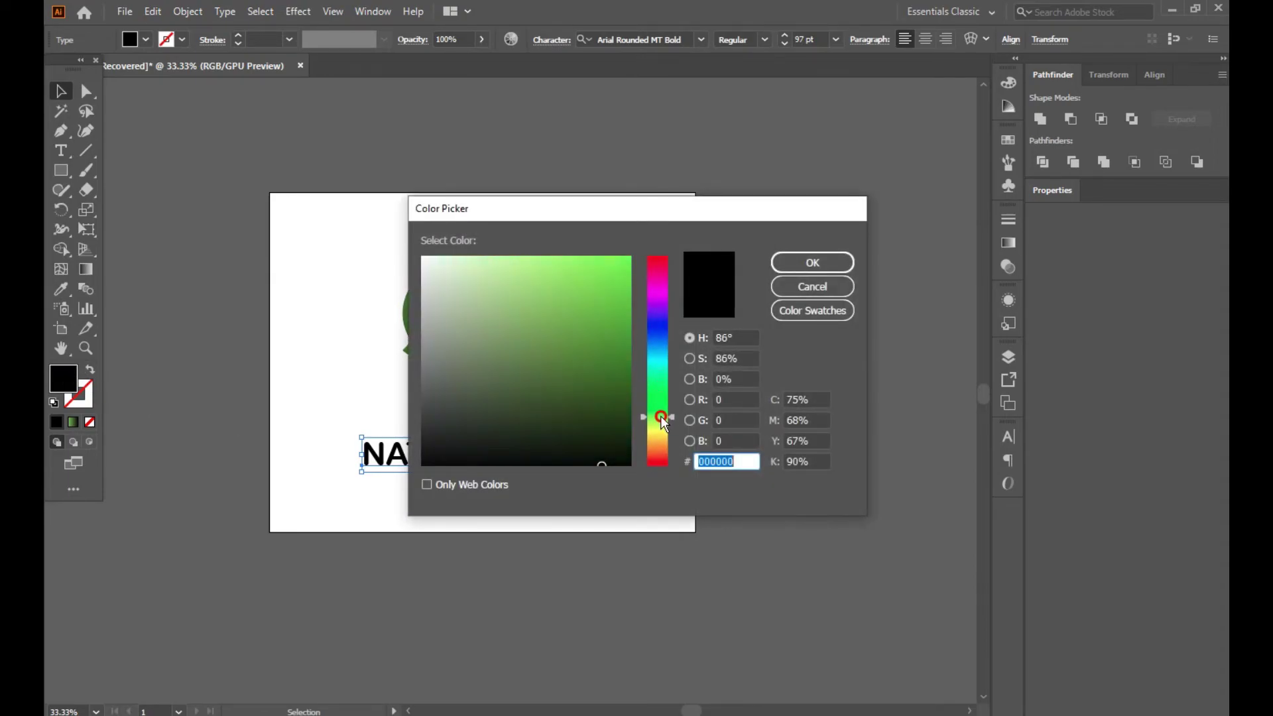
{"action": "mouse_move", "coordinate": [614, 357]}
{"action": "left_mouse_down"}
{"action": "mouse_move", "coordinate": [616, 406]}
{"action": "mouse_move", "coordinate": [579, 372]}
{"action": "mouse_move", "coordinate": [589, 370]}
{"action": "left_mouse_up"}
{"action": "left_click", "coordinate": [813, 260]}
{"action": "left_click", "coordinate": [905, 333]}
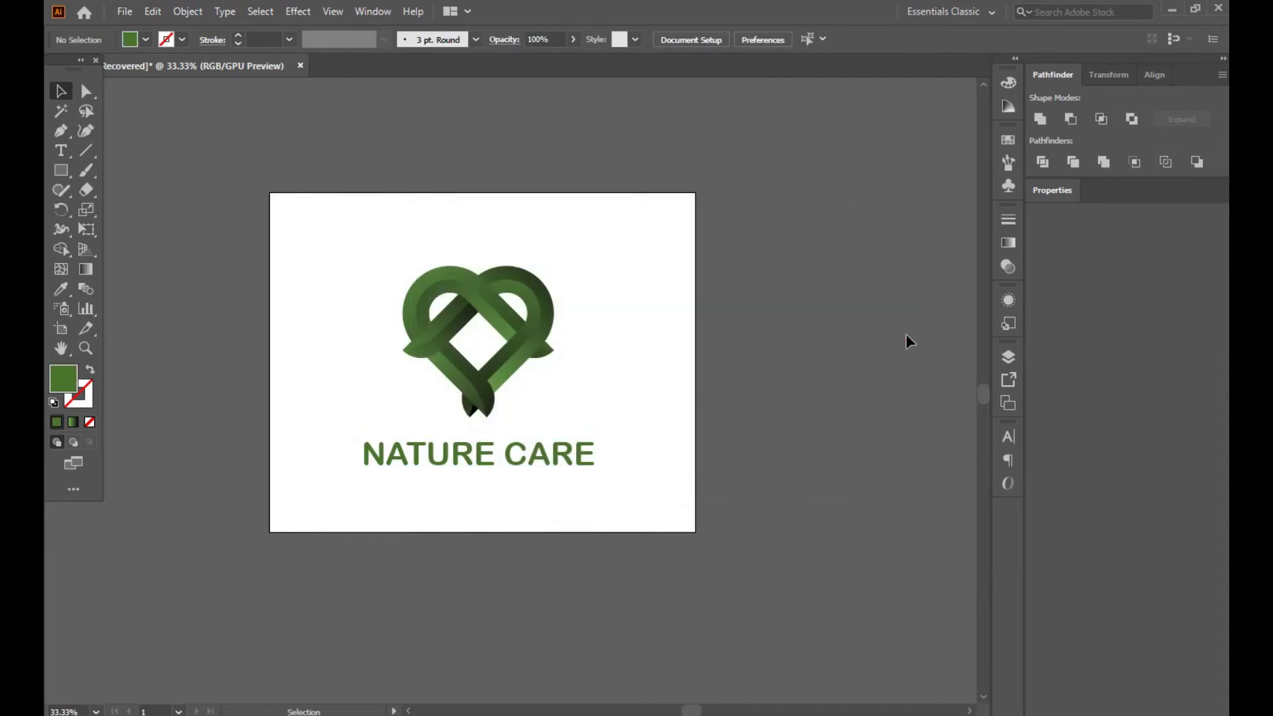
- Move the heart to the left part of the artboard and place NATURE CARE beside its lower right edge
{"action": "mouse_move", "coordinate": [507, 465]}
{"action": "left_mouse_down"}
{"action": "mouse_move", "coordinate": [531, 453]}
{"action": "mouse_move", "coordinate": [514, 448]}
{"action": "left_mouse_up"}
{"action": "left_click", "coordinate": [855, 428]}
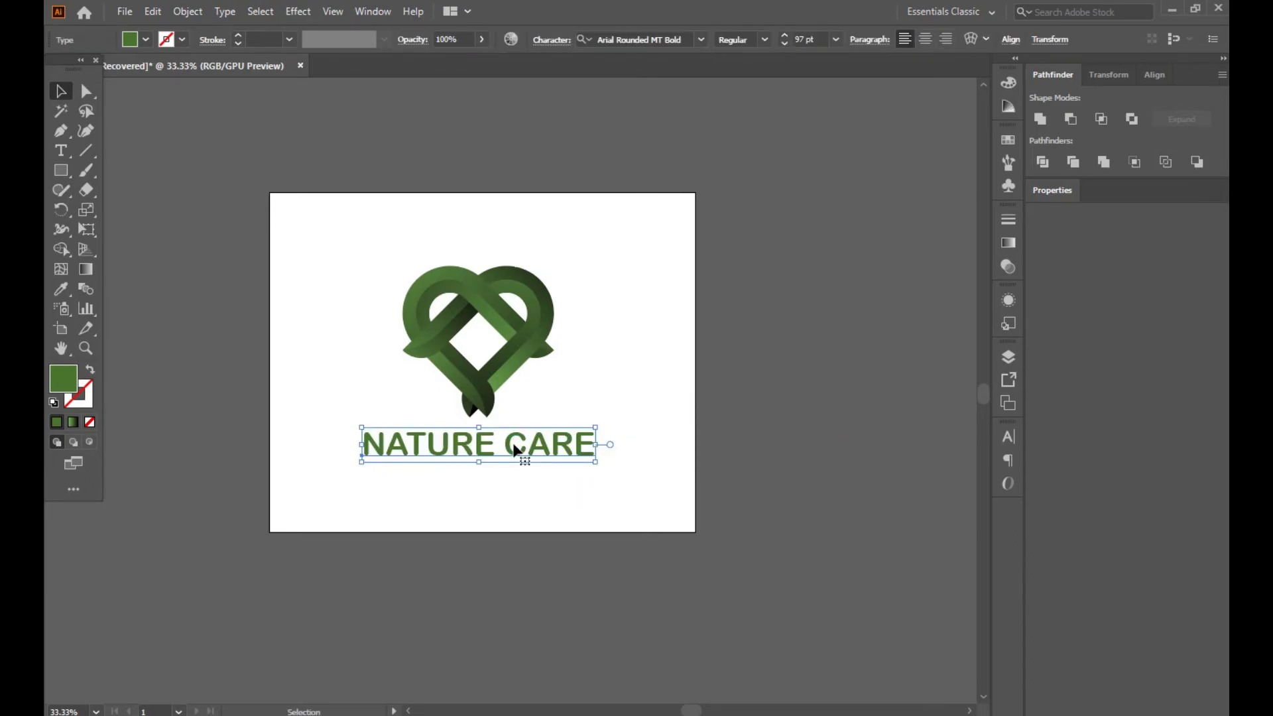
{"action": "left_click", "coordinate": [521, 350]}
{"action": "left_click_drag", "start_coordinate": [521, 350], "coordinate": [424, 344]}
{"action": "left_click_drag", "start_coordinate": [476, 449], "coordinate": [542, 387]}
{"action": "left_click", "coordinate": [839, 579]}
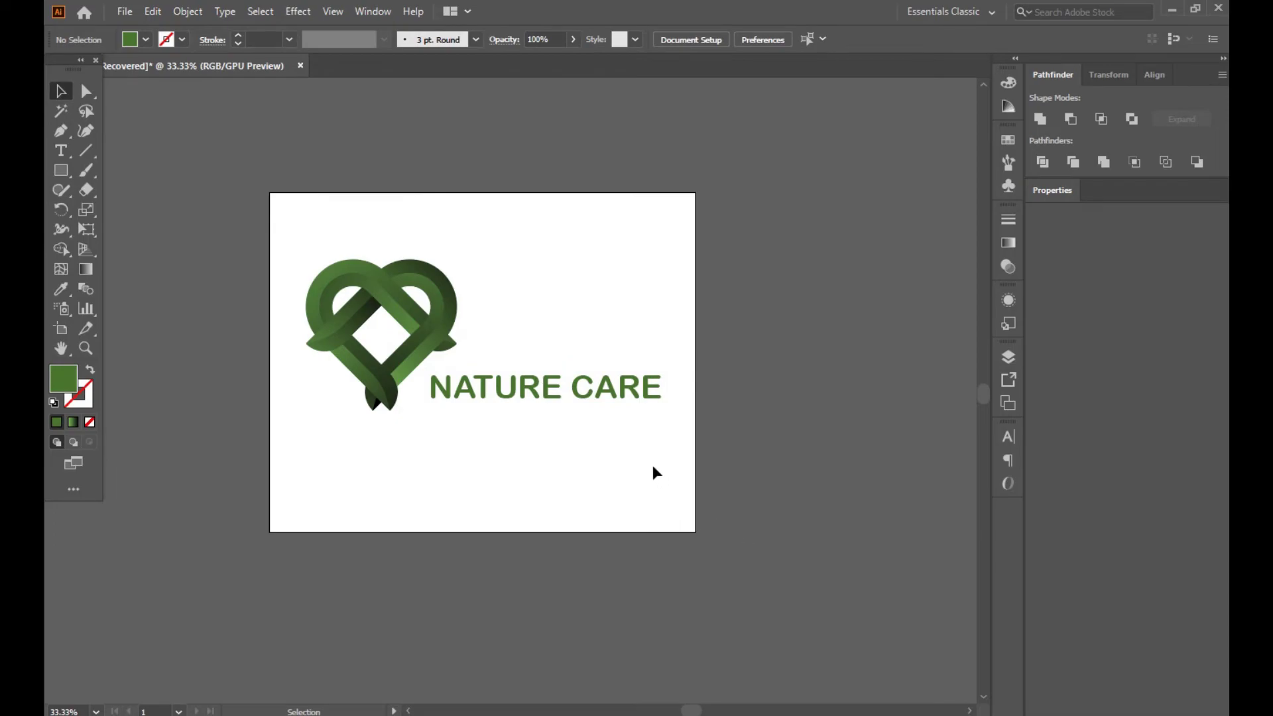
{"action": "mouse_move", "coordinate": [577, 385]}
{"action": "left_mouse_down"}
{"action": "mouse_move", "coordinate": [572, 363]}
{"action": "mouse_move", "coordinate": [570, 380]}
{"action": "left_mouse_up"}
{"action": "left_click", "coordinate": [863, 430]}
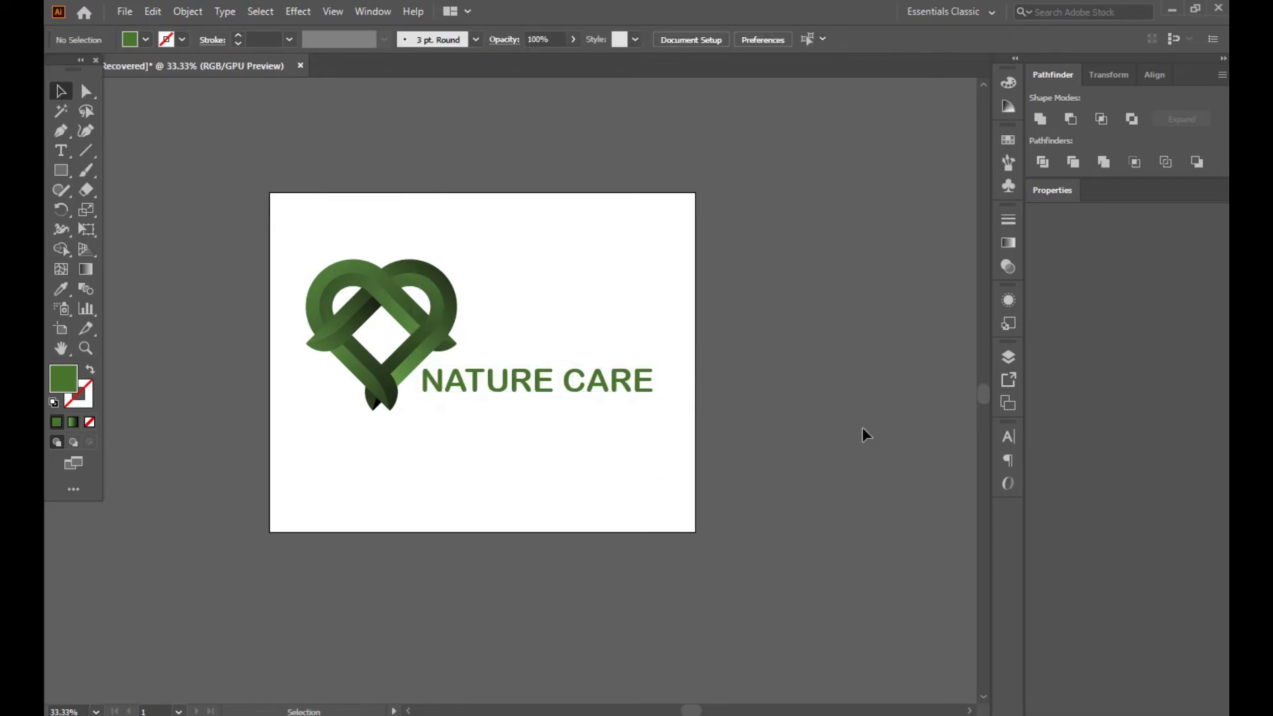
- Add the text YOUR TAGLINE in black directly below NATURE CARE
{"action": "left_click", "coordinate": [60, 151]}
{"action": "left_click", "coordinate": [458, 433]}
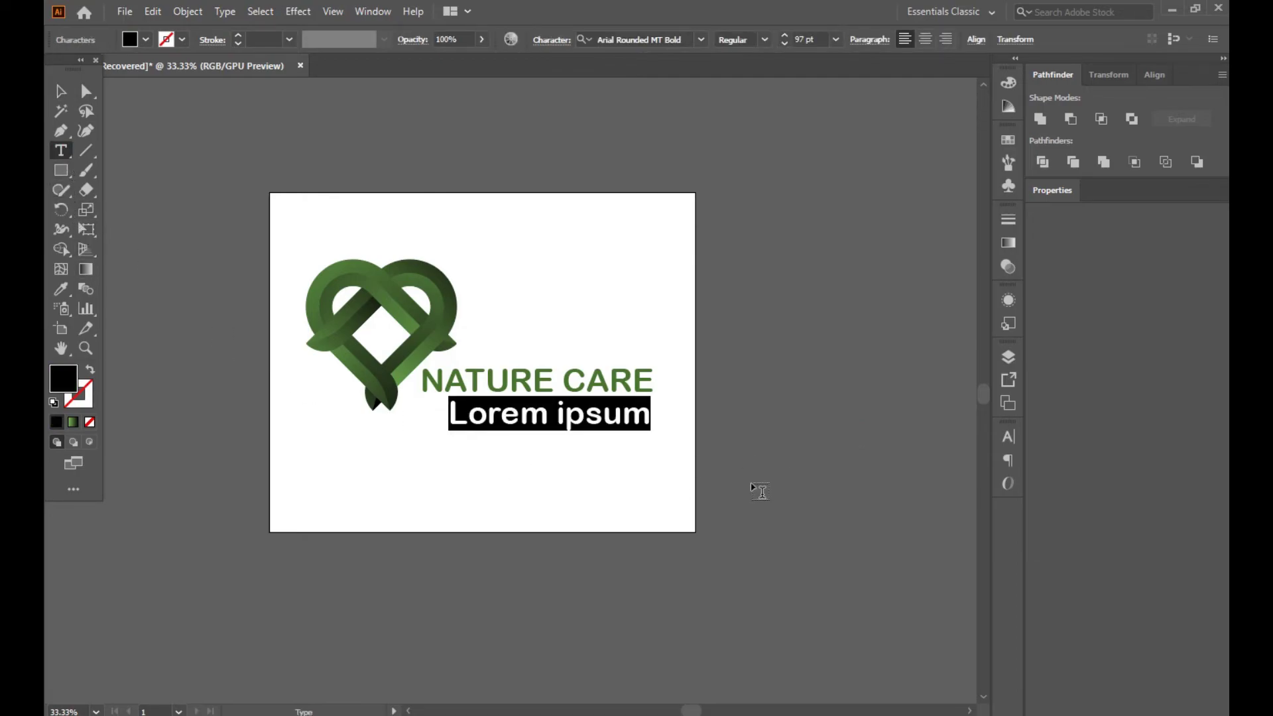
{"action": "type", "text": "y"}
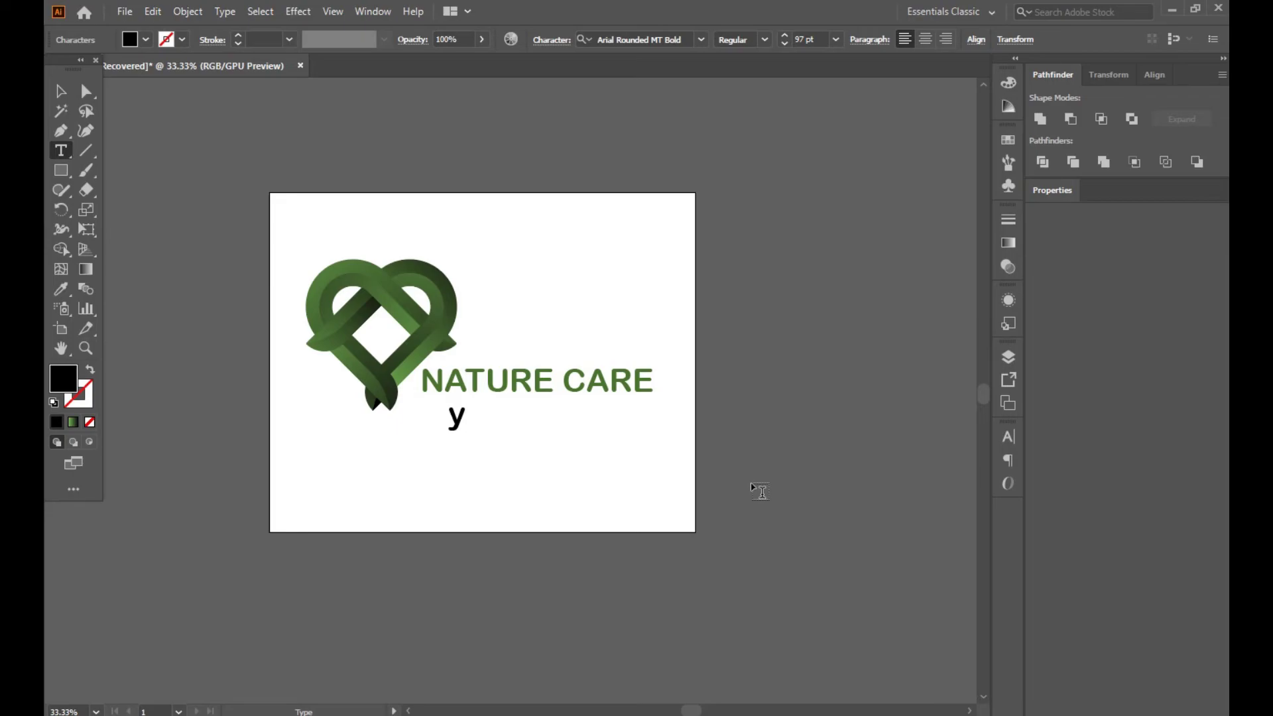
{"action": "type", "text": "OU"}
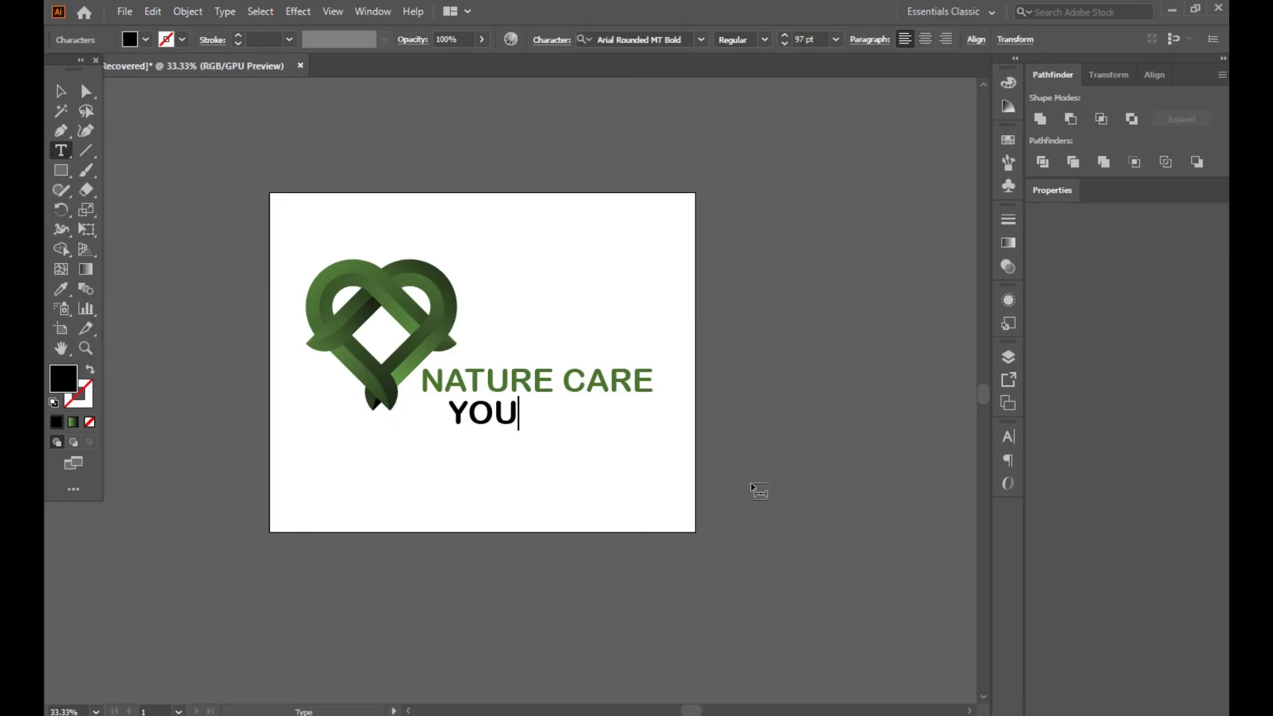
{"action": "type", "text": "R Ta"}
{"action": "key", "text": "BackSpace"}
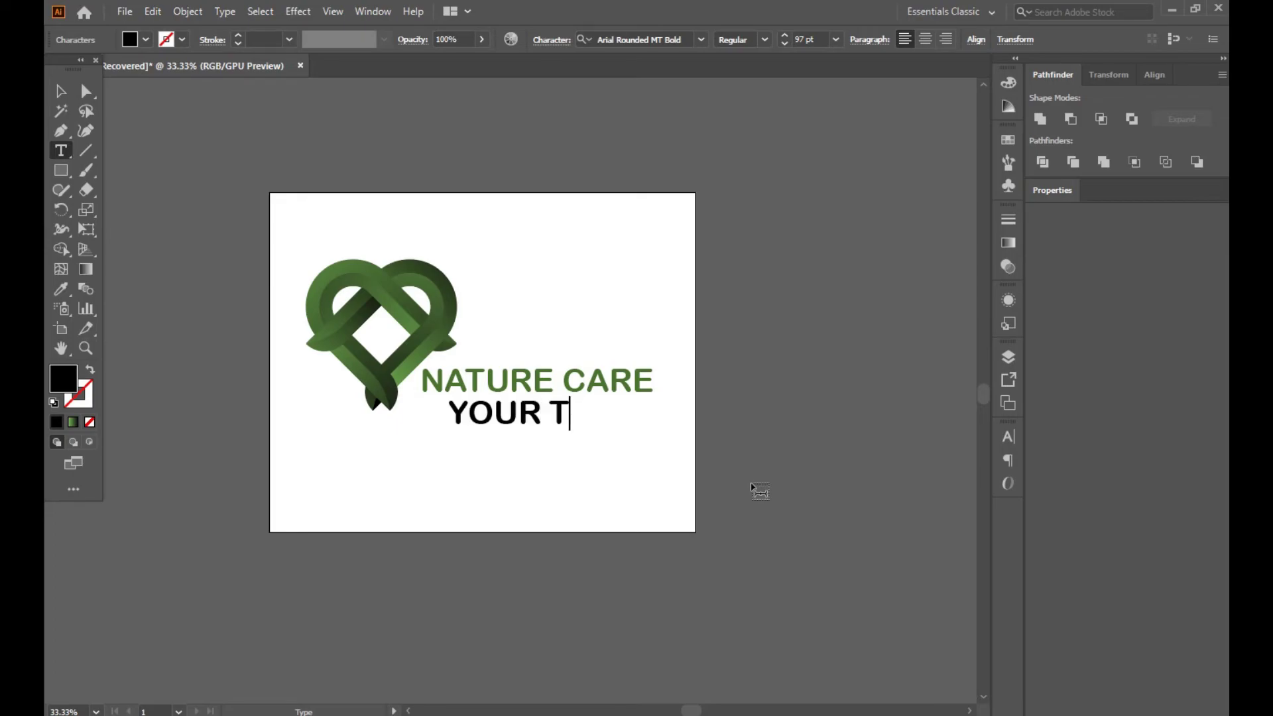
{"action": "key", "text": "BackSpace"}
{"action": "type", "text": "AG LINE"}
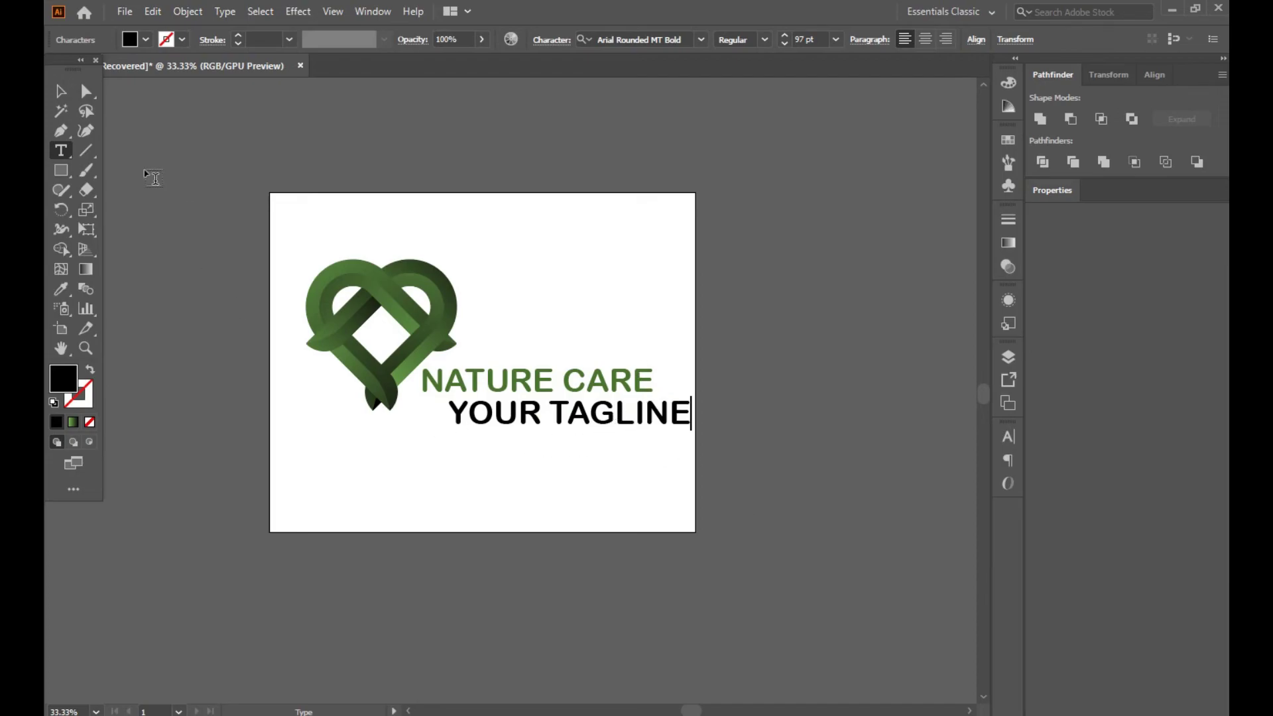
{"action": "left_click", "coordinate": [59, 92]}
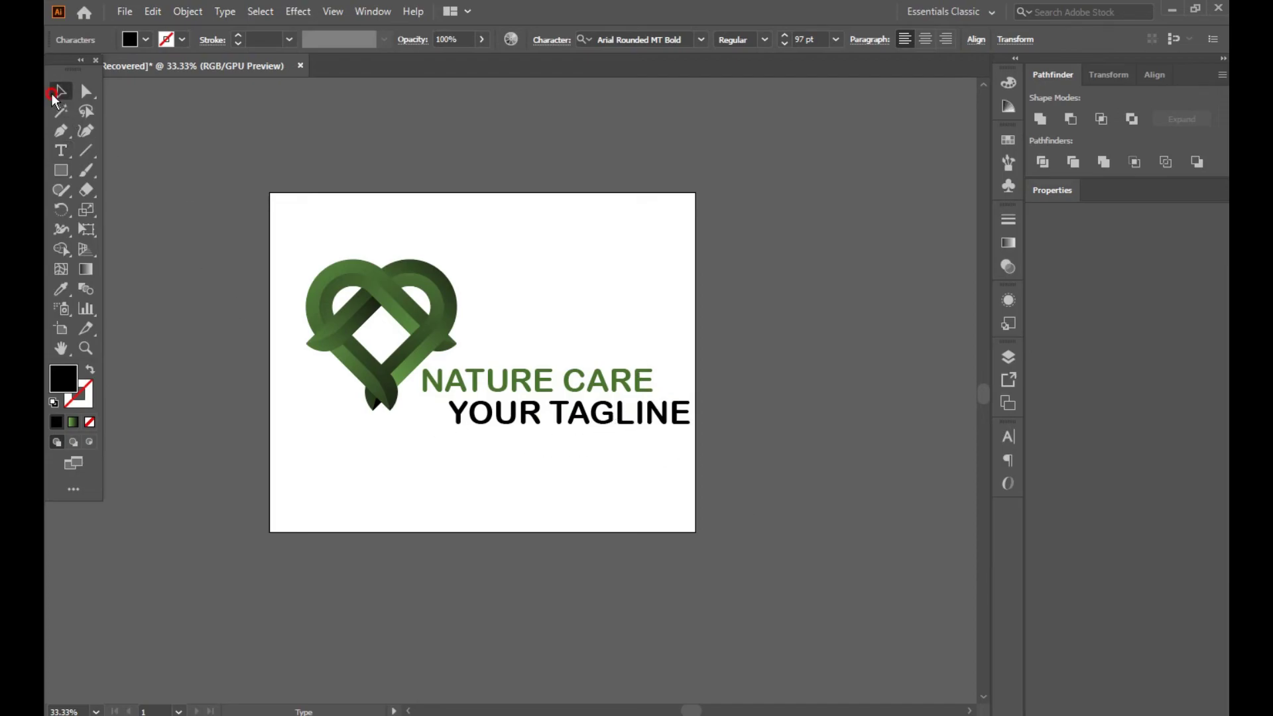
- Reduce the font size of YOUR TAGLINE to 73 pt
{"action": "left_click", "coordinate": [785, 45]}
{"action": "left_click", "coordinate": [784, 46]}
{"action": "left_click", "coordinate": [784, 46]}
{"action": "left_click", "coordinate": [785, 45]}
{"action": "left_click", "coordinate": [785, 45]}
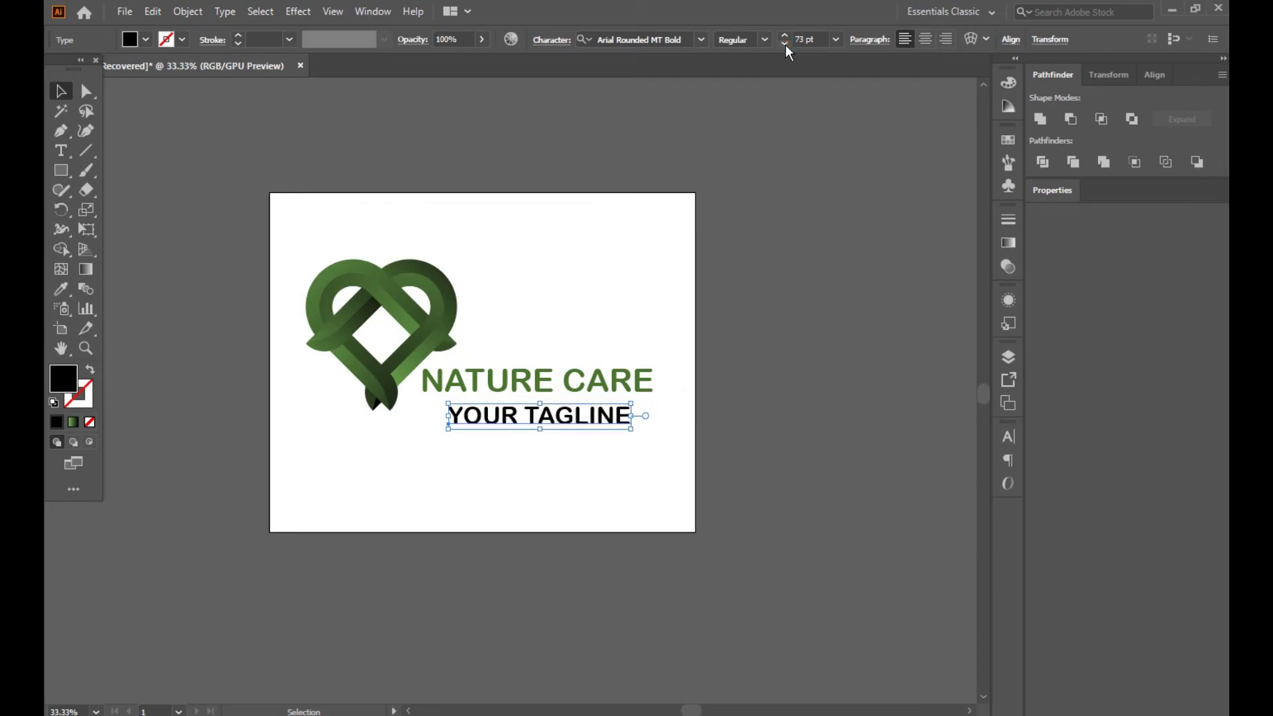
{"action": "left_click", "coordinate": [866, 257]}
- Shift YOUR TAGLINE slightly right and nudge NATURE CARE up and right so the tagline sits centred beneath it
{"action": "left_click_drag", "start_coordinate": [554, 415], "coordinate": [584, 393]}
{"action": "left_click", "coordinate": [944, 424]}
{"action": "left_click_drag", "start_coordinate": [584, 390], "coordinate": [581, 386]}
{"action": "left_click", "coordinate": [897, 373]}
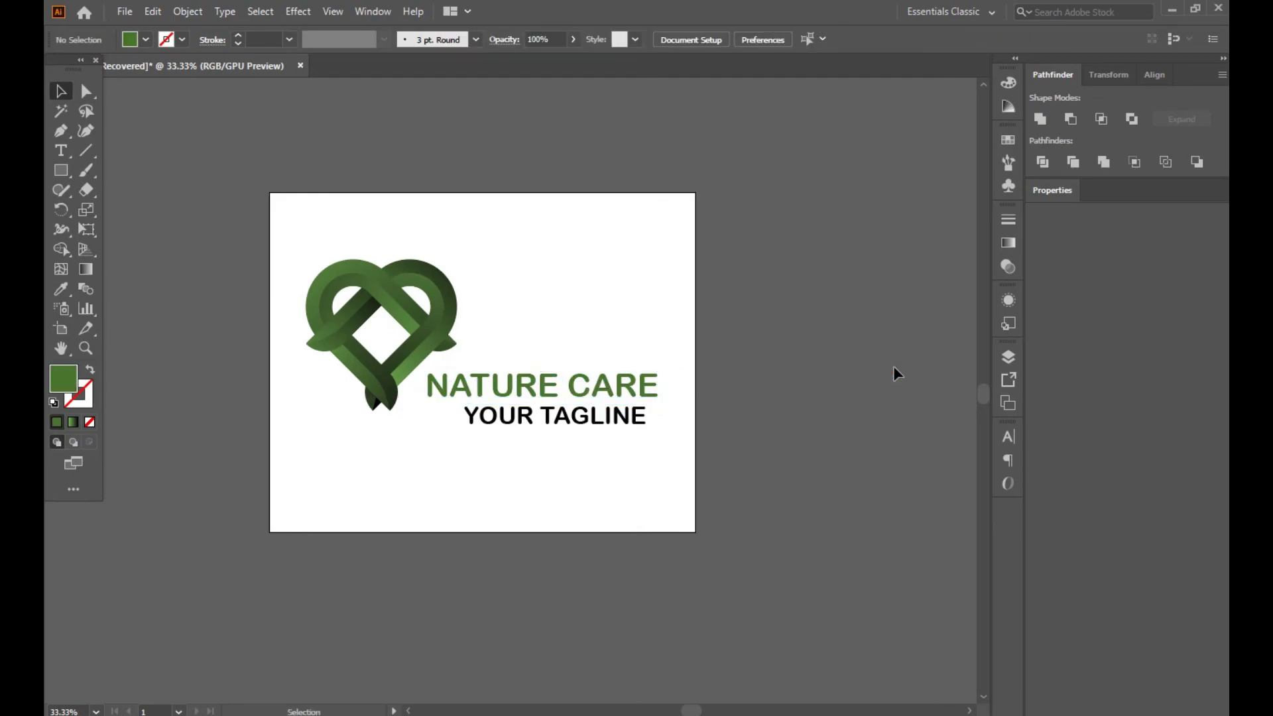
{"action": "left_click_drag", "start_coordinate": [579, 385], "coordinate": [576, 378]}
{"action": "left_click", "coordinate": [838, 370]}
{"action": "left_click", "coordinate": [858, 364]}
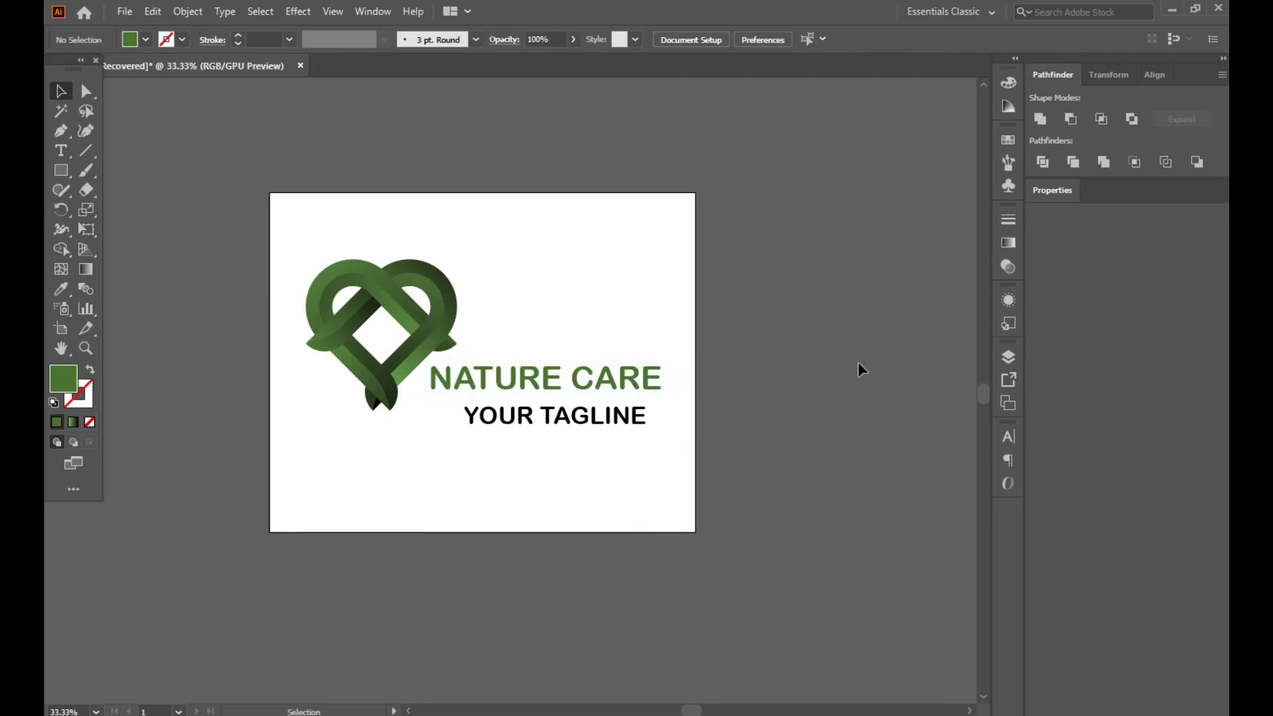
- Fill the YOUR TAGLINE text with the lighter green 7BAD0E
{"action": "left_click", "coordinate": [597, 421]}
{"action": "double_click", "coordinate": [67, 383]}
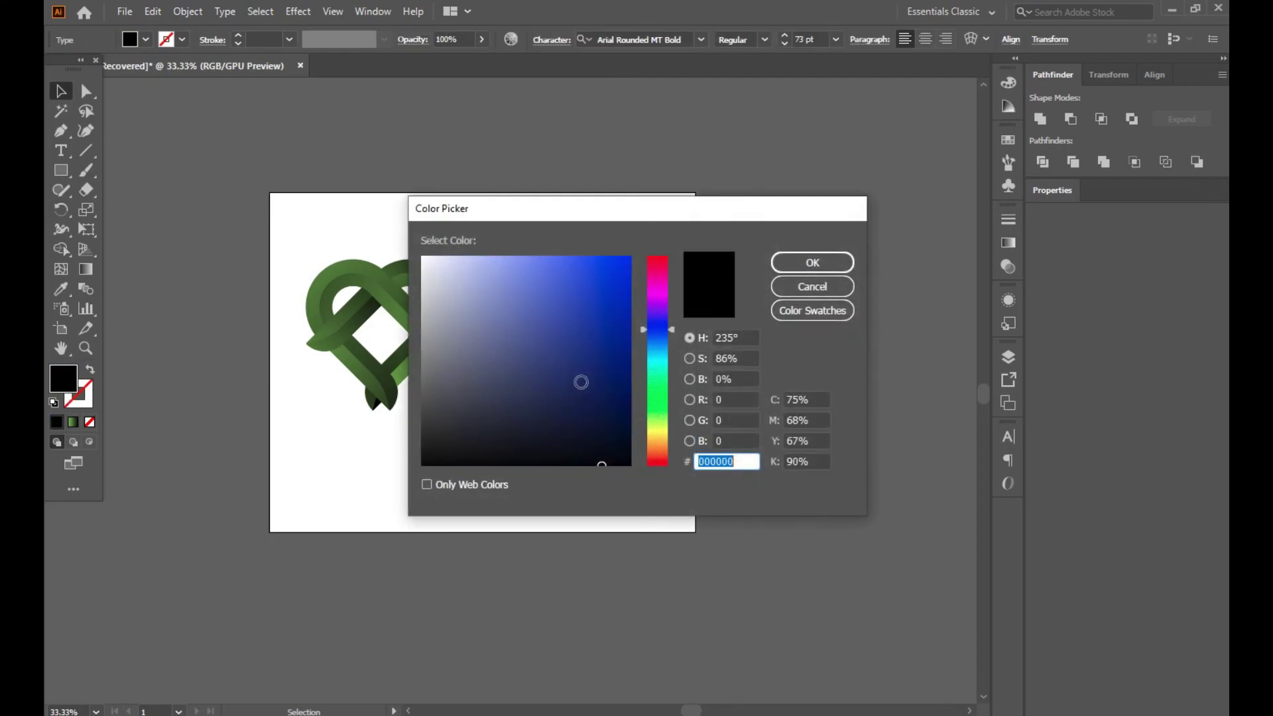
{"action": "left_click_drag", "start_coordinate": [659, 397], "coordinate": [658, 421]}
{"action": "left_click", "coordinate": [617, 326]}
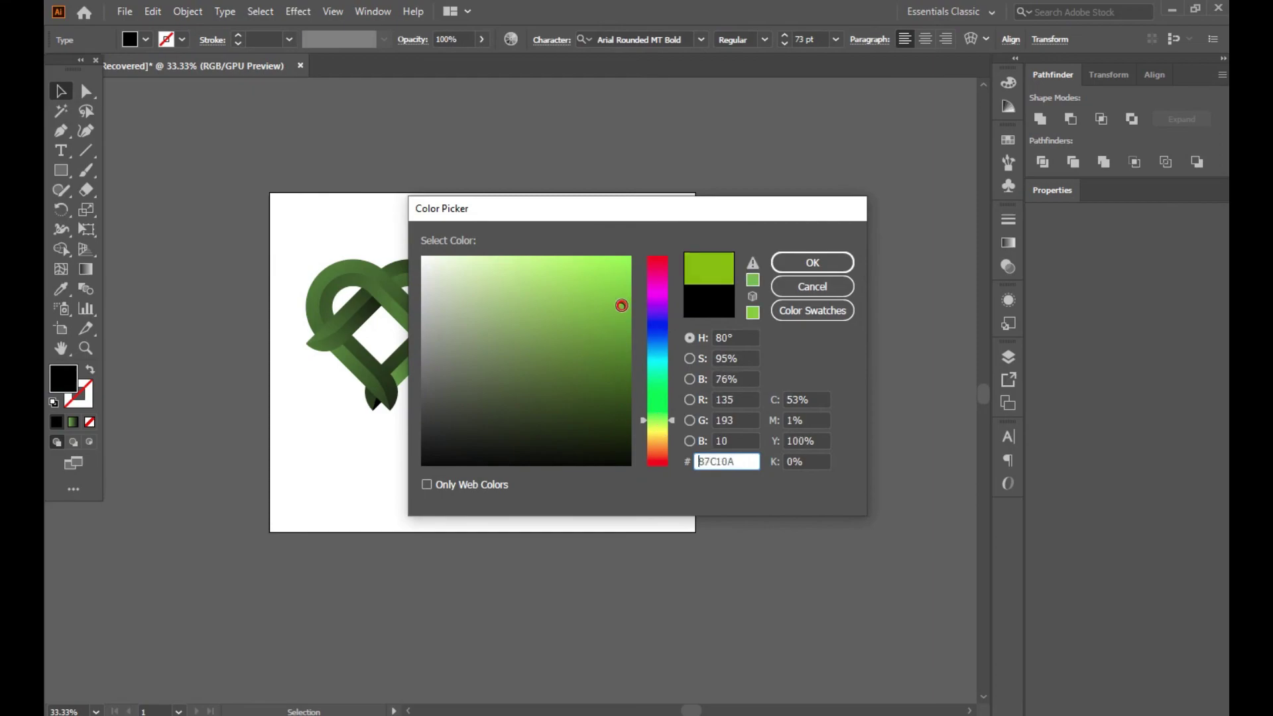
{"action": "mouse_move", "coordinate": [618, 327]}
{"action": "left_mouse_down"}
{"action": "mouse_move", "coordinate": [615, 306]}
{"action": "mouse_move", "coordinate": [614, 321]}
{"action": "left_mouse_up"}
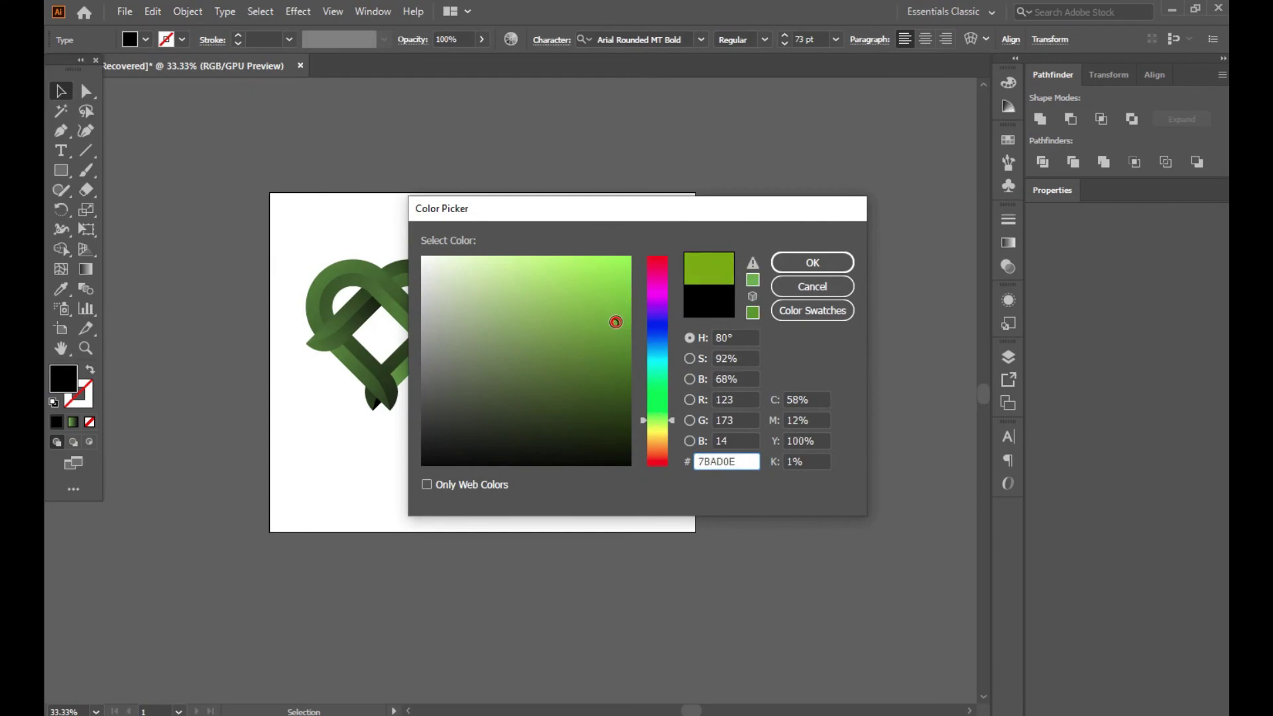
{"action": "left_click", "coordinate": [812, 262]}
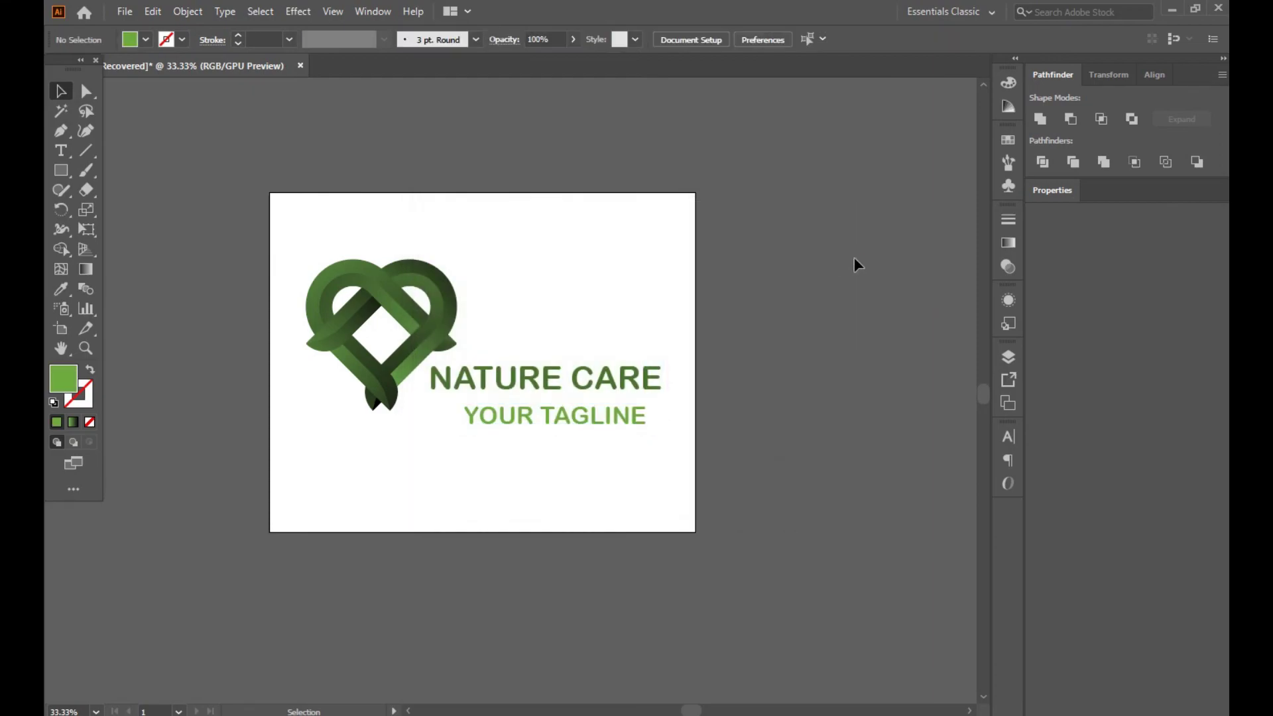